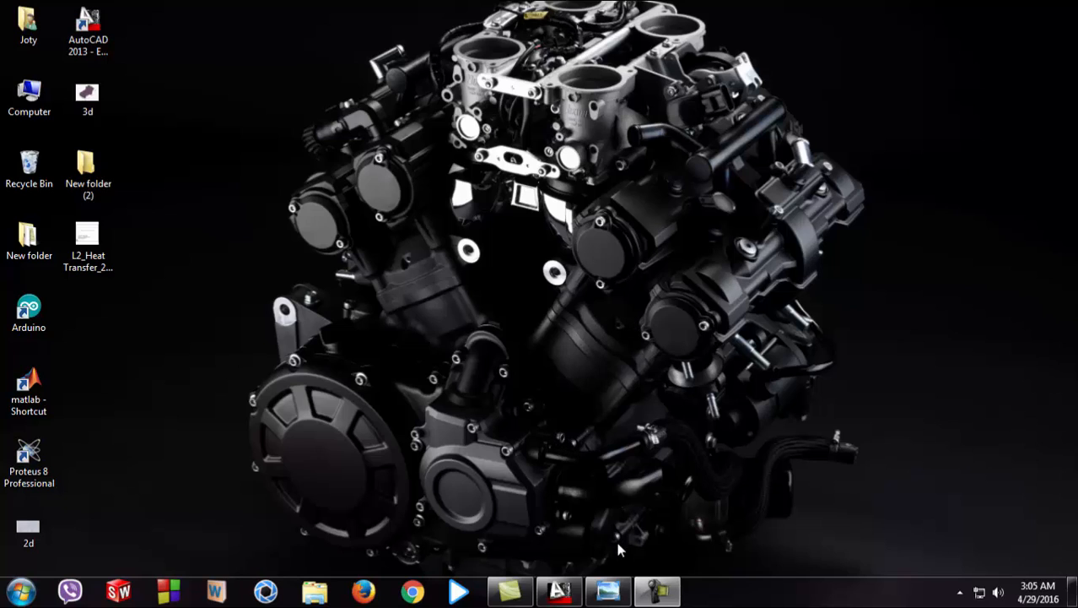
- Look over the dimensioned bracket in the 3d reference image in Windows Photo Viewer and switch to AutoCAD
{"action": "left_click", "coordinate": [608, 589]}
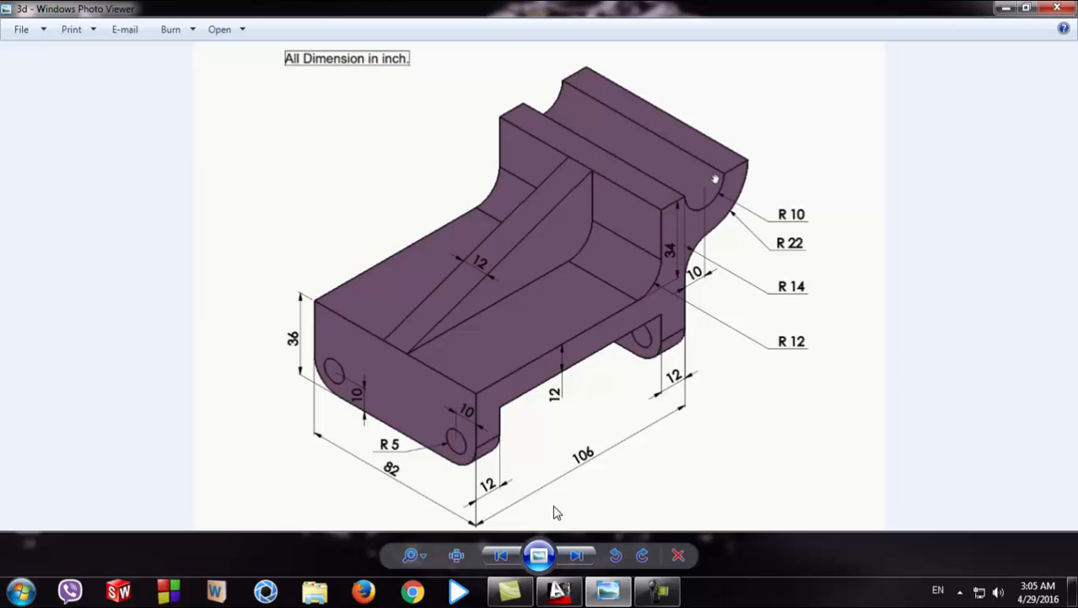
{"action": "mouse_move", "coordinate": [569, 594]}
{"action": "left_click", "coordinate": [562, 593]}
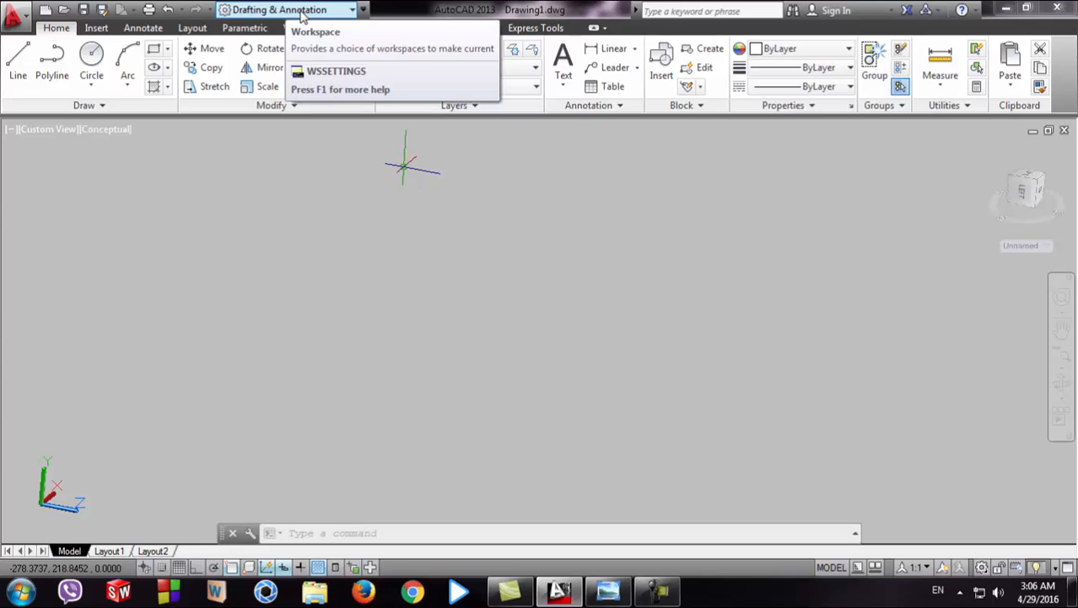
- Switch to the 3D Modeling workspace and set the viewport to the Right view
{"action": "left_click", "coordinate": [301, 11]}
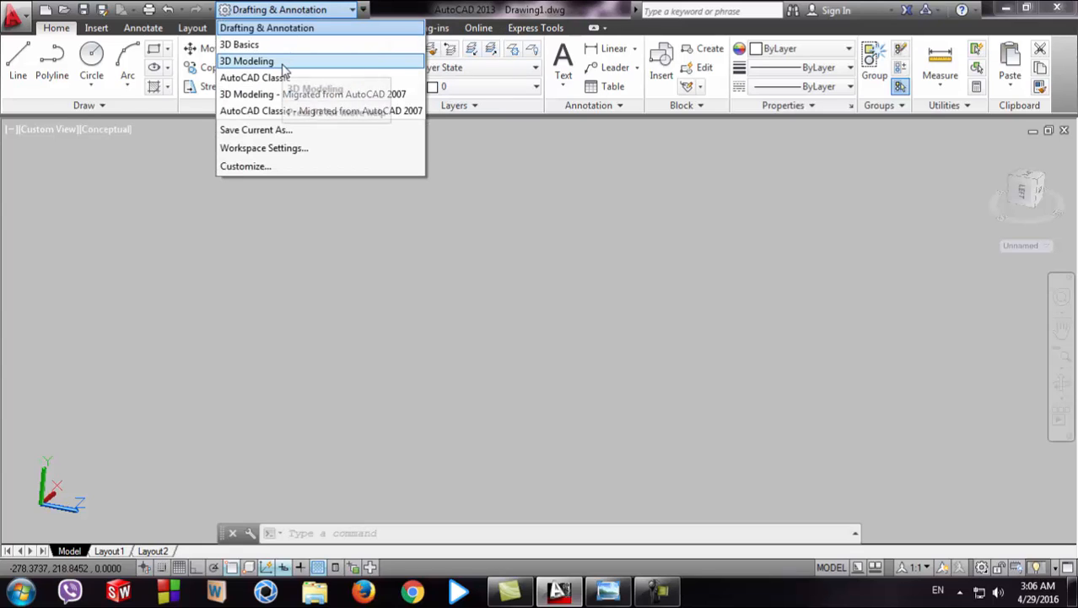
{"action": "left_click", "coordinate": [284, 65]}
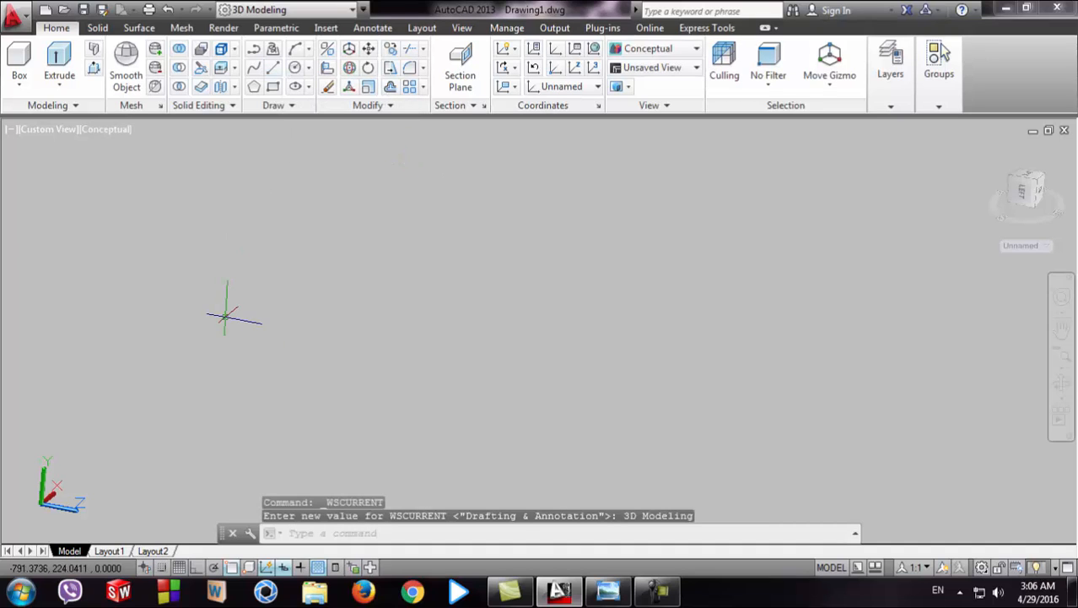
{"action": "left_click", "coordinate": [54, 131]}
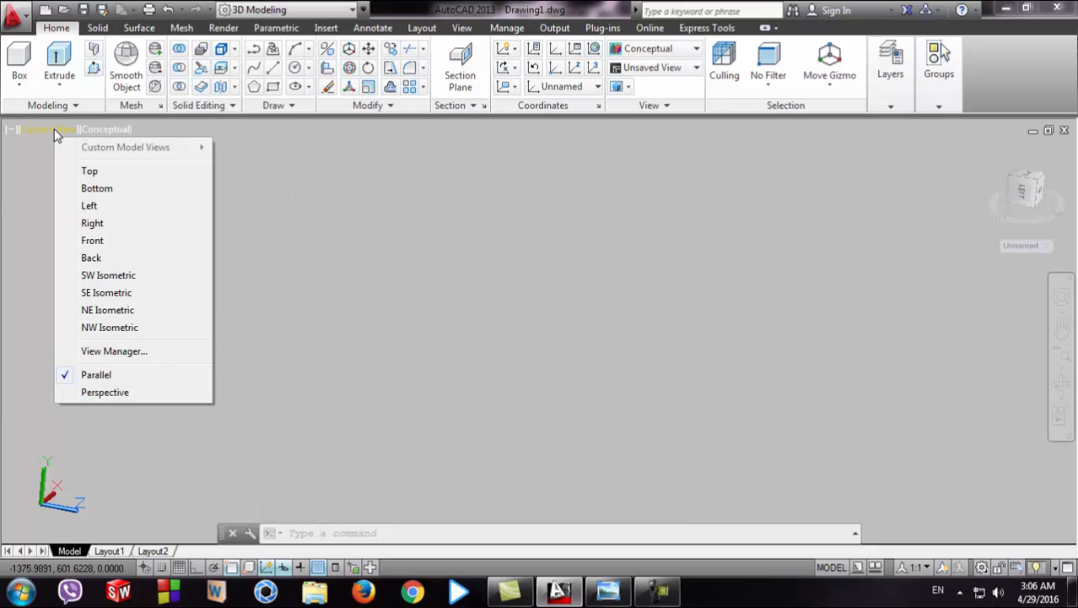
{"action": "left_click", "coordinate": [87, 223]}
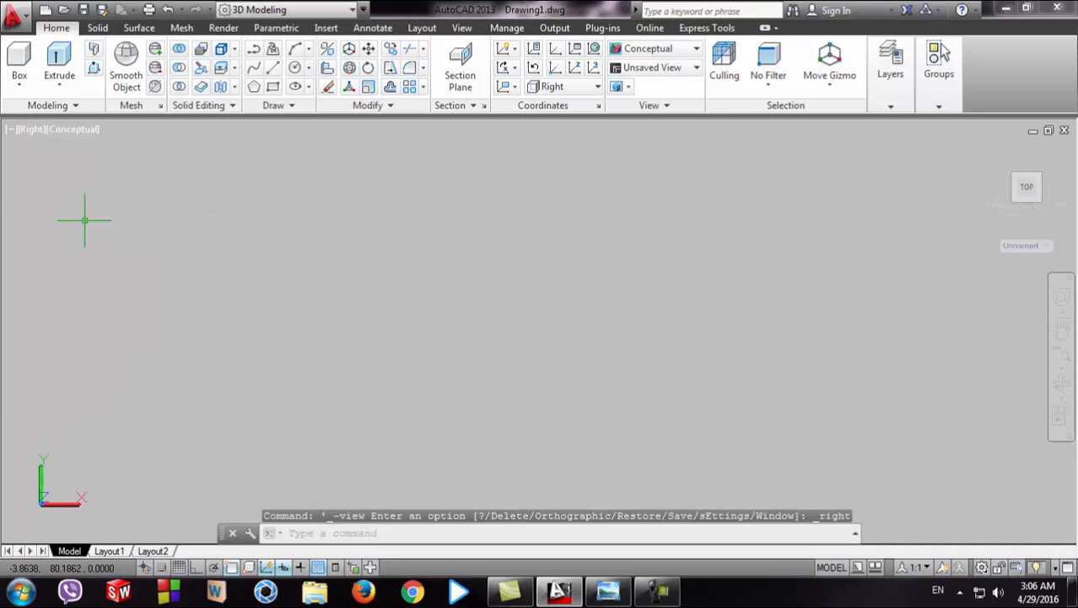
- Check the reference image's units, and accept Decimal length type with Inches as insertion scale in AutoCAD's drawing units
{"action": "left_click", "coordinate": [571, 592]}
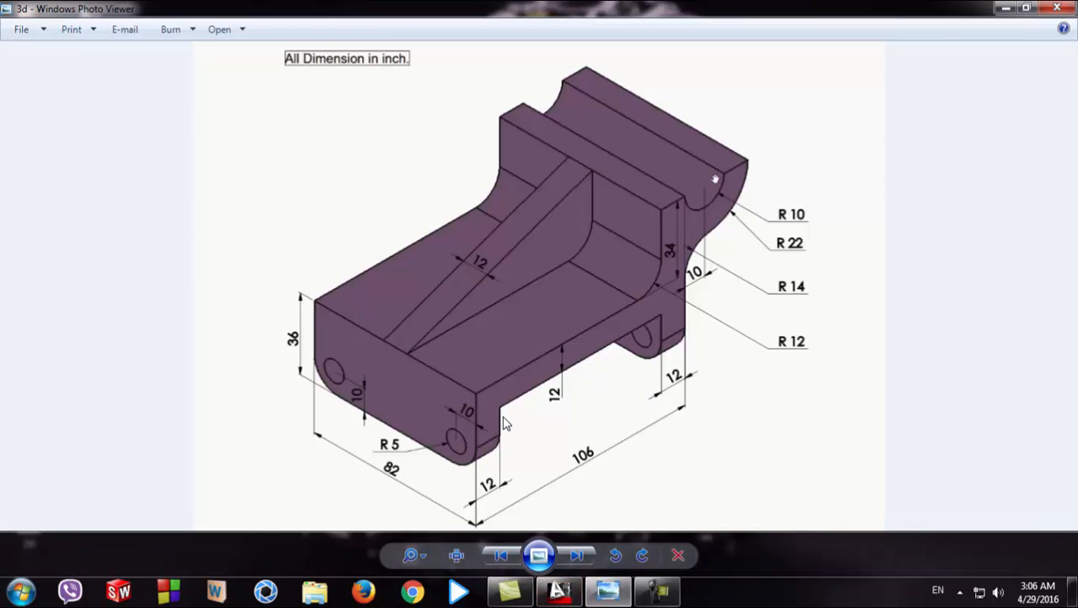
{"action": "left_click", "coordinate": [559, 591]}
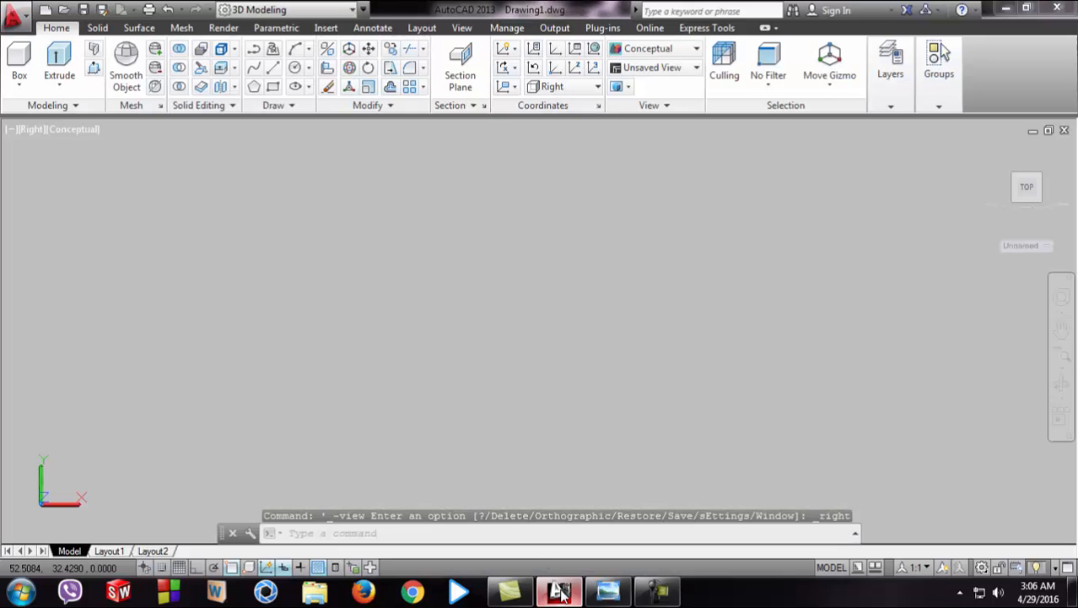
{"action": "left_click", "coordinate": [454, 521]}
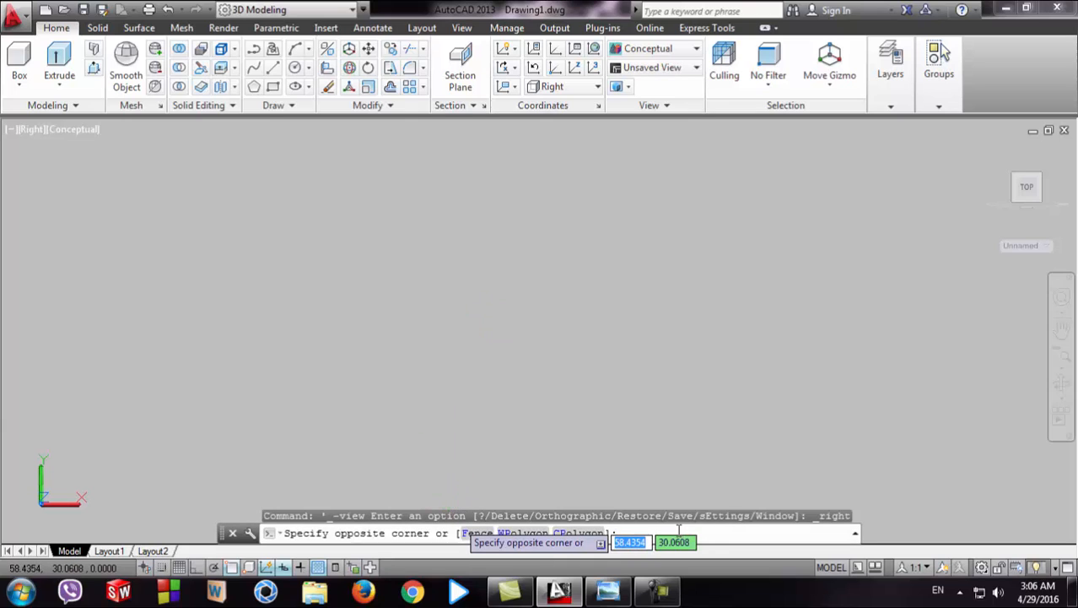
{"action": "key", "text": "Escape"}
{"action": "left_click", "coordinate": [609, 533]}
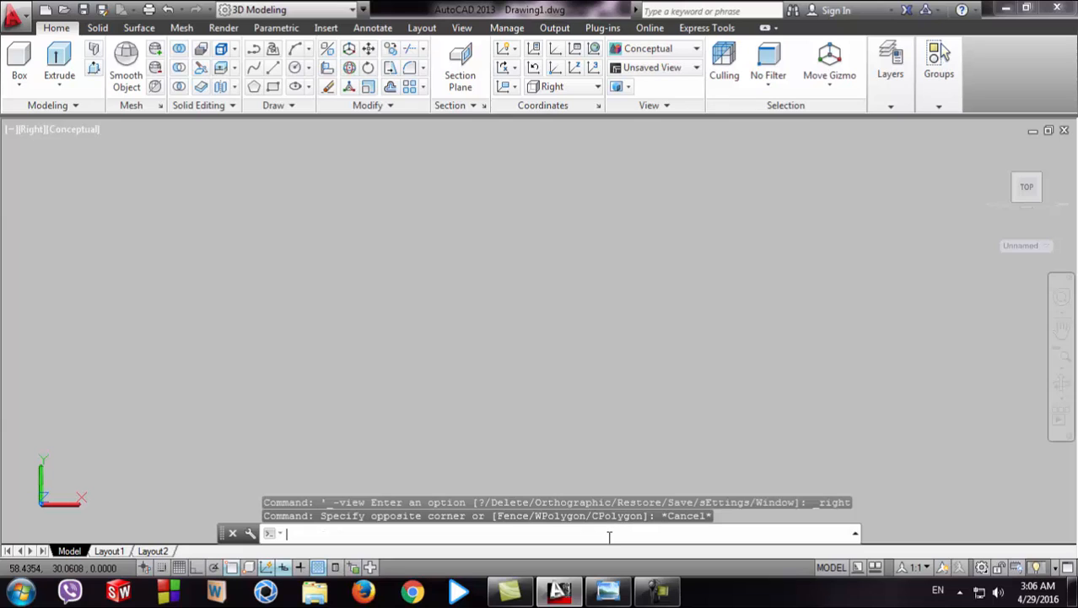
{"action": "type", "text": "unit"}
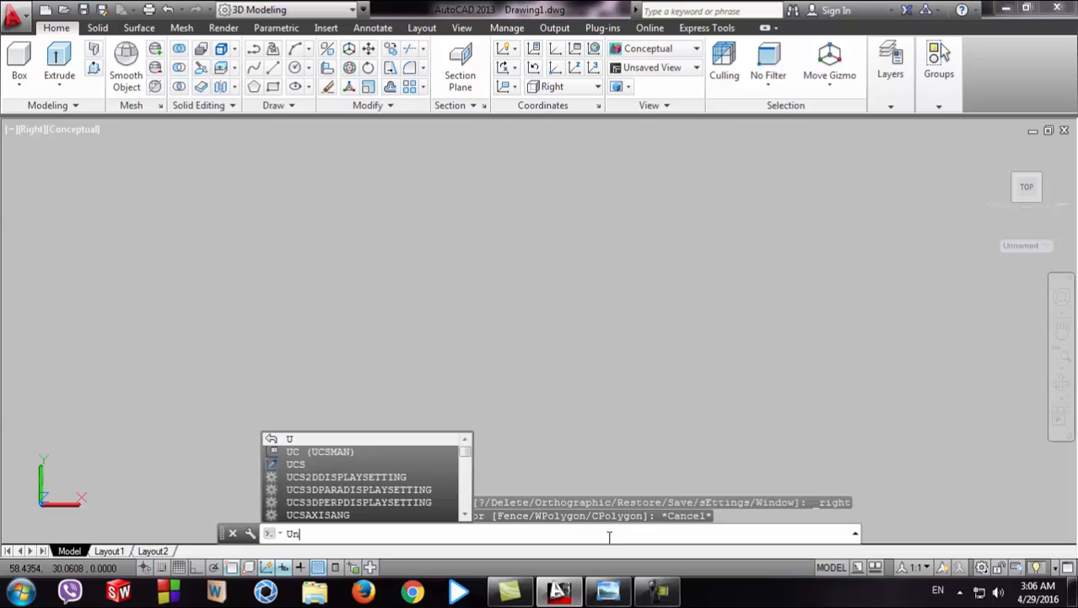
{"action": "key", "text": "Down"}
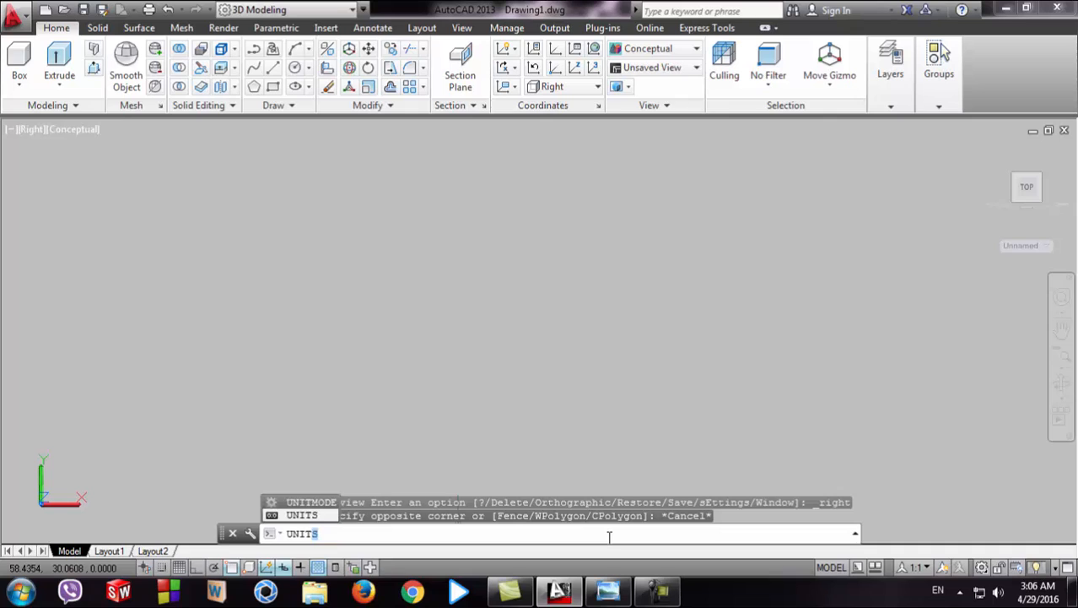
{"action": "key", "text": "Return"}
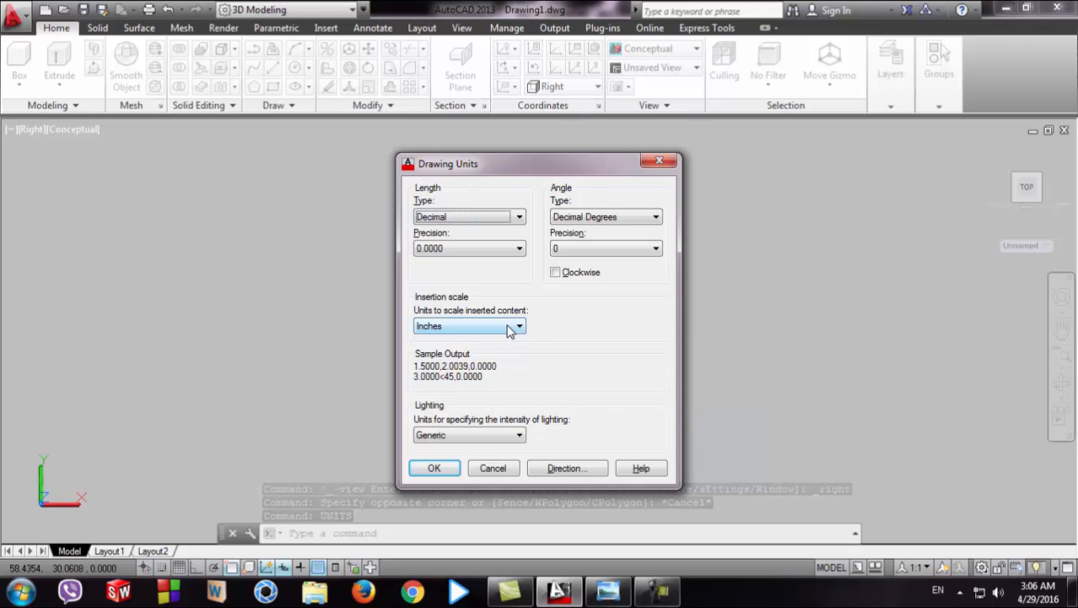
{"action": "left_click", "coordinate": [466, 218]}
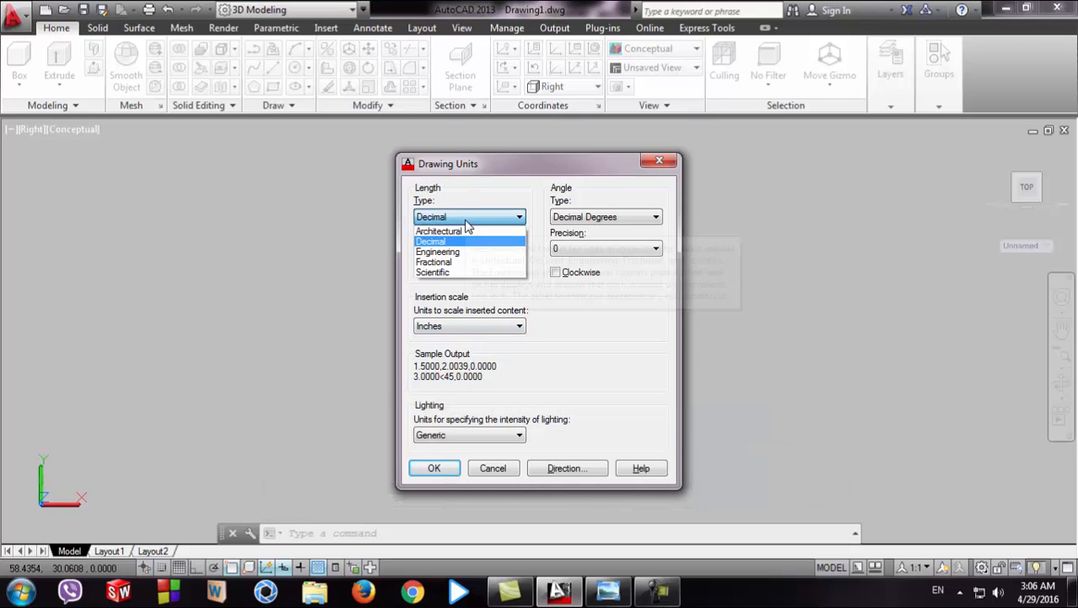
{"action": "left_click", "coordinate": [468, 222]}
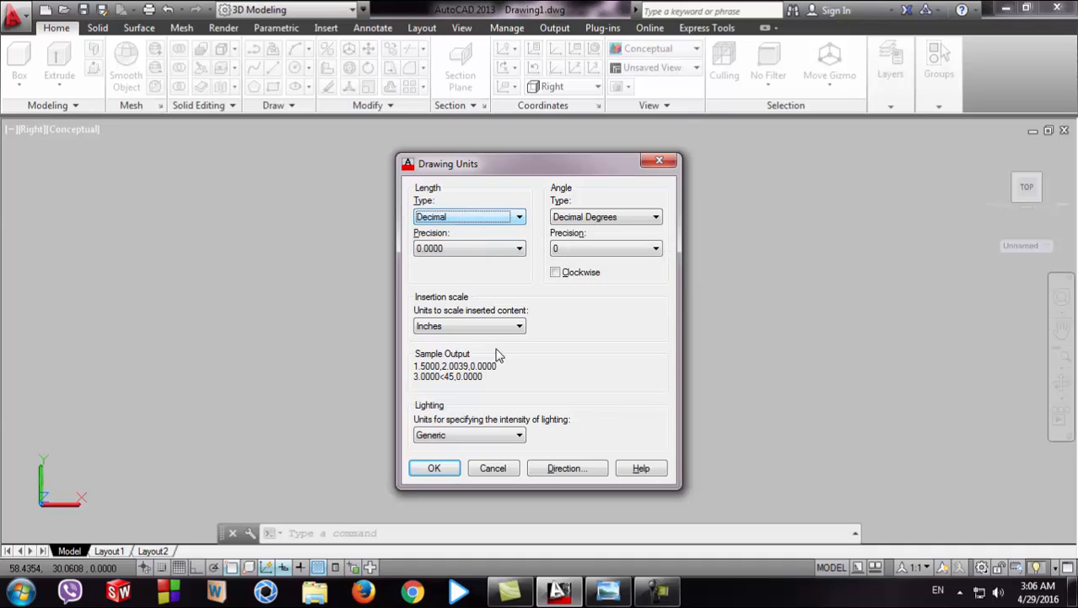
{"action": "left_click", "coordinate": [447, 474]}
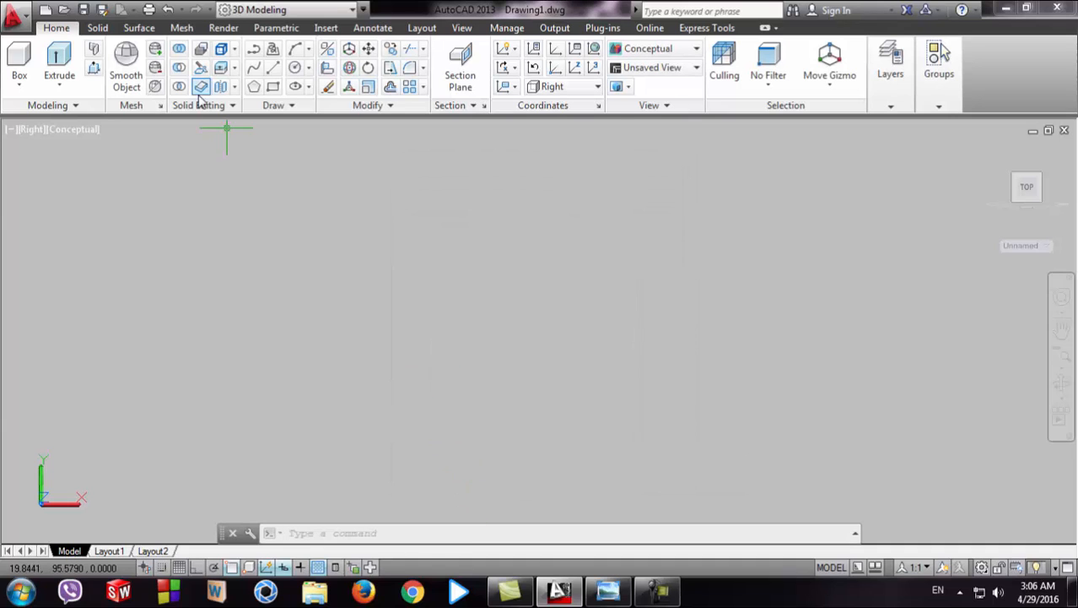
- Consult the reference image, and with Ortho on draw a 36-inch line upward in AutoCAD, continued by a 94-inch line to the right
{"action": "left_click", "coordinate": [607, 591]}
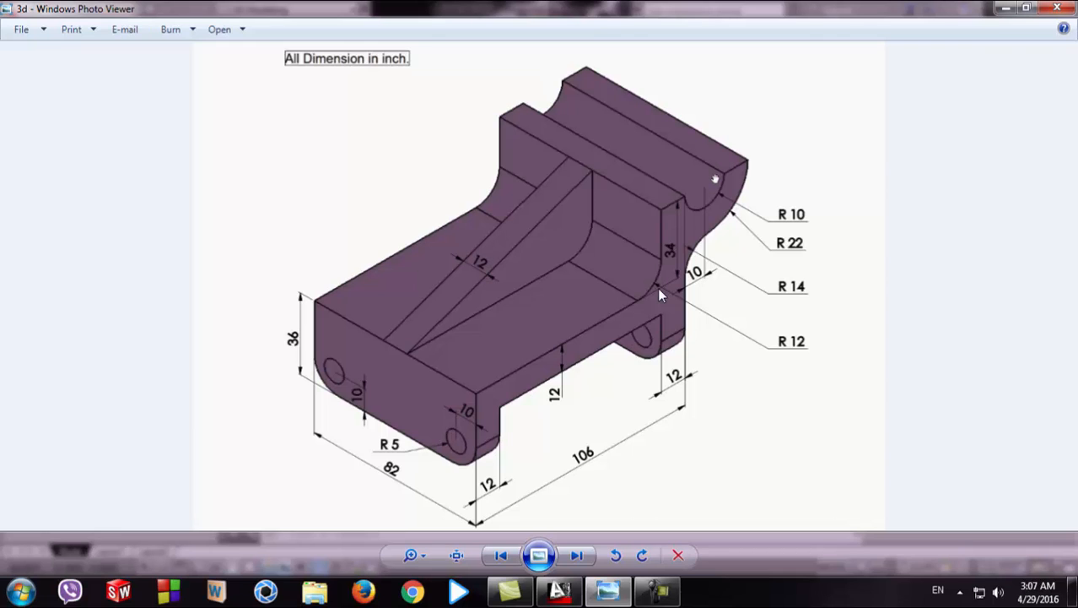
{"action": "left_click", "coordinate": [559, 591]}
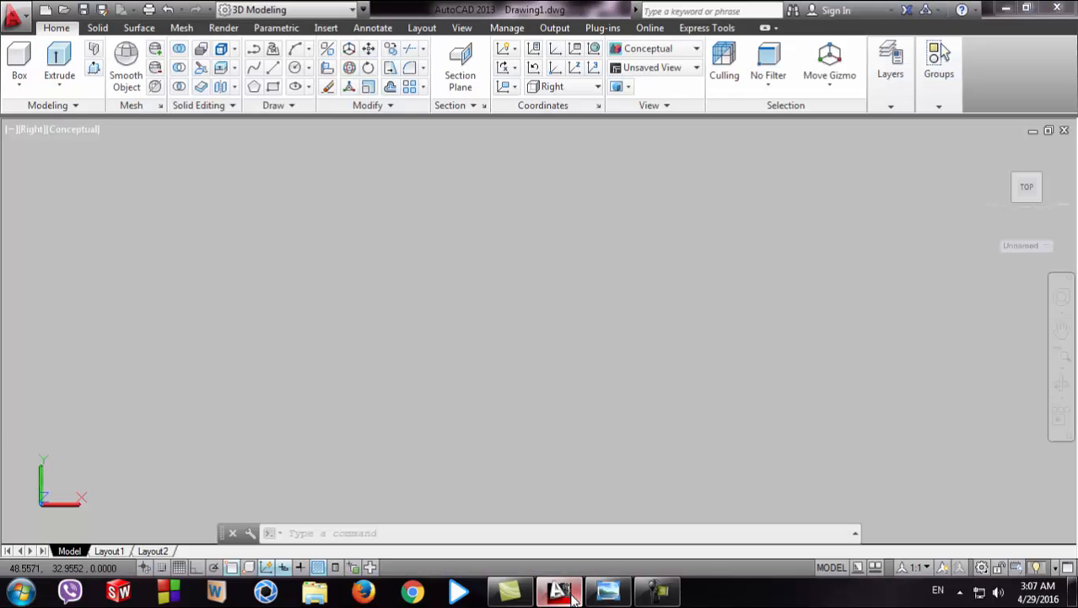
{"action": "left_click", "coordinate": [274, 67]}
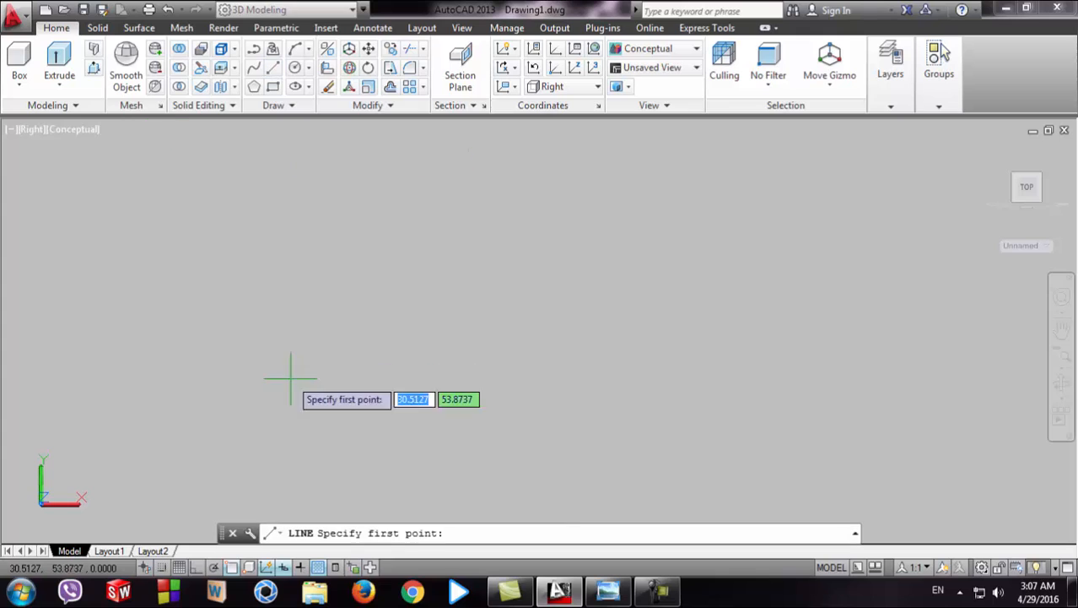
{"action": "left_click", "coordinate": [194, 571]}
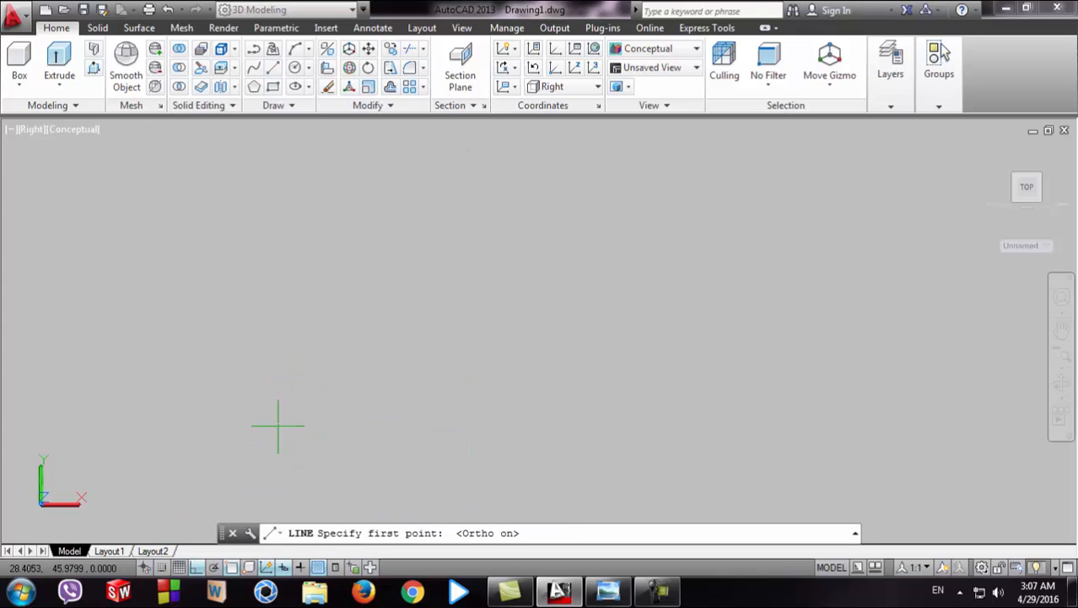
{"action": "left_click", "coordinate": [278, 427]}
{"action": "type", "text": "36"}
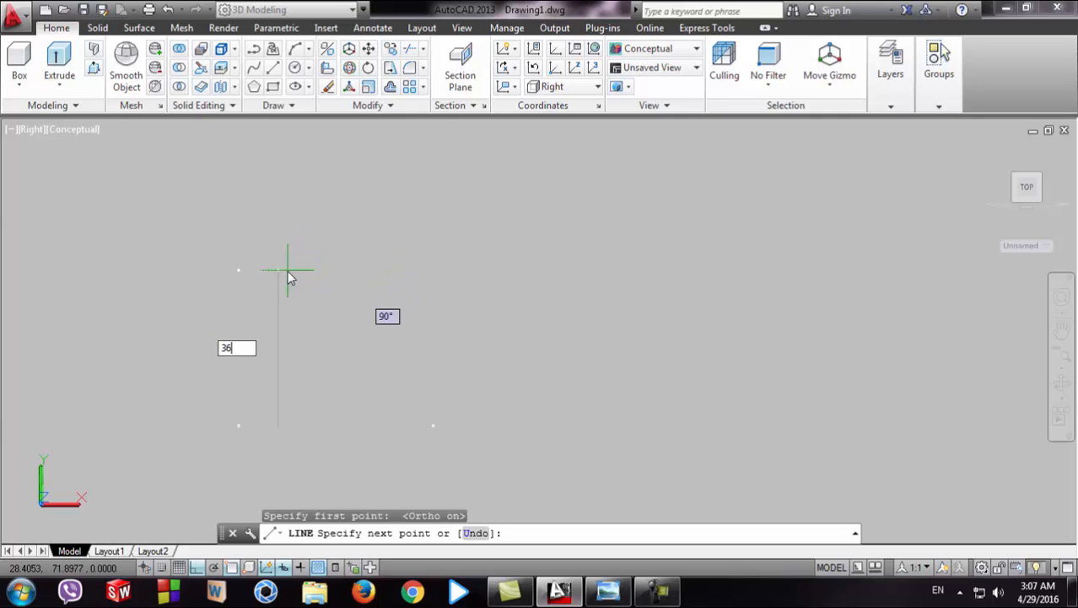
{"action": "key", "text": "Return"}
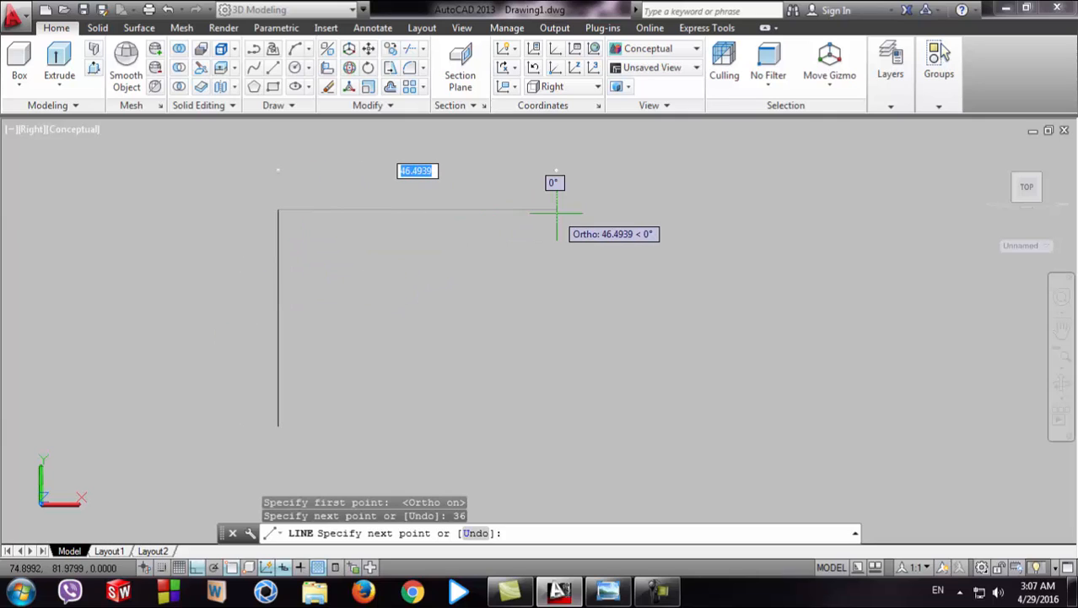
{"action": "type", "text": "94"}
{"action": "key", "text": "Return"}
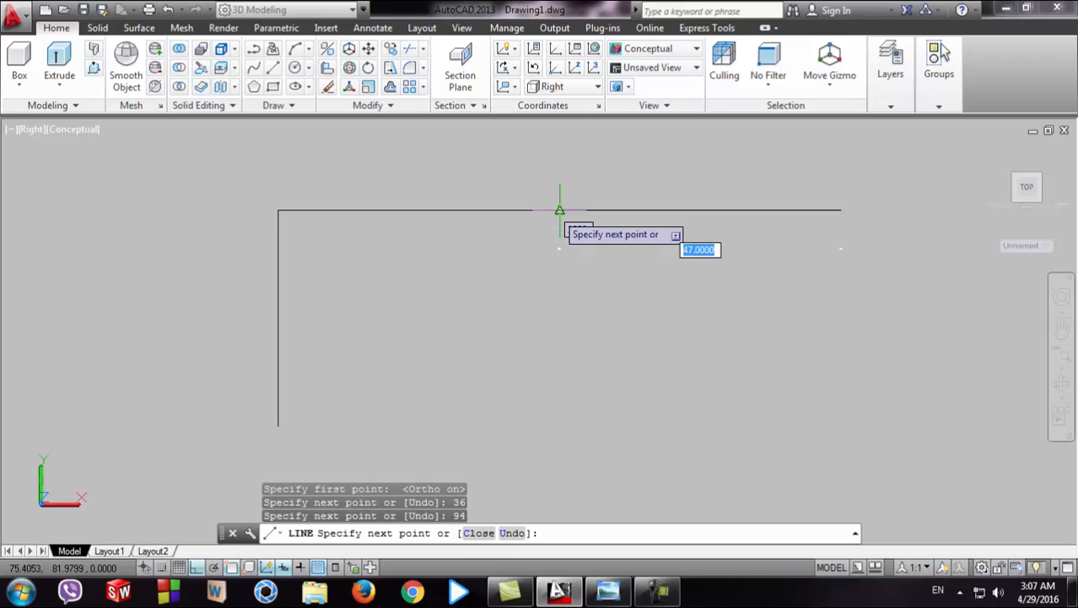
- Check the upright's height in the reference image and continue the AutoCAD profile with a 34-inch line straight up
{"action": "scroll", "coordinate": [839, 211], "scroll_direction": "down", "scroll_amount": 2}
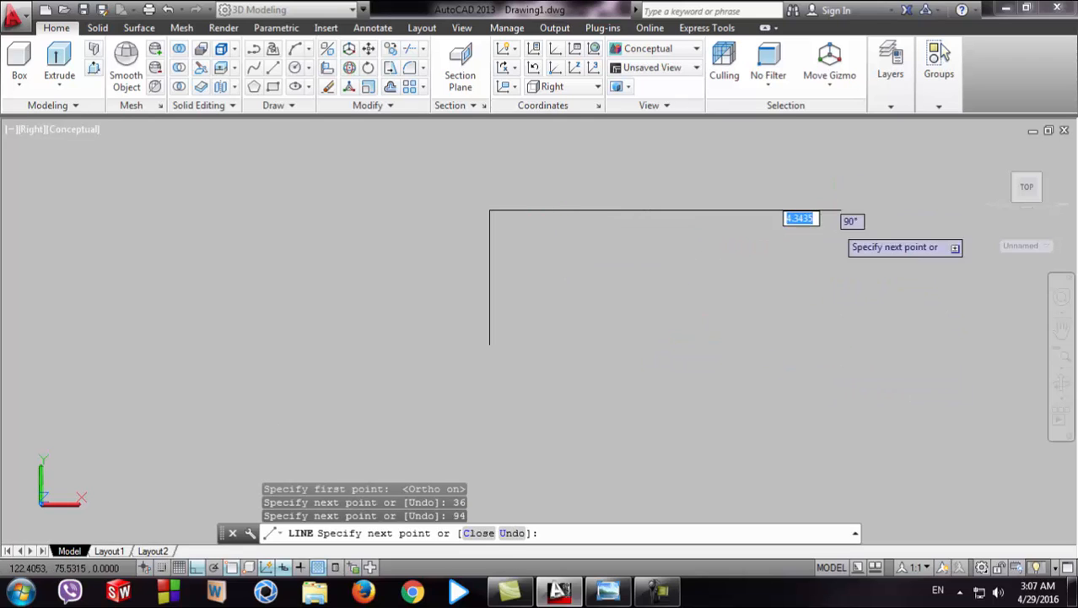
{"action": "middle_click_drag", "start_coordinate": [840, 211], "coordinate": [725, 300]}
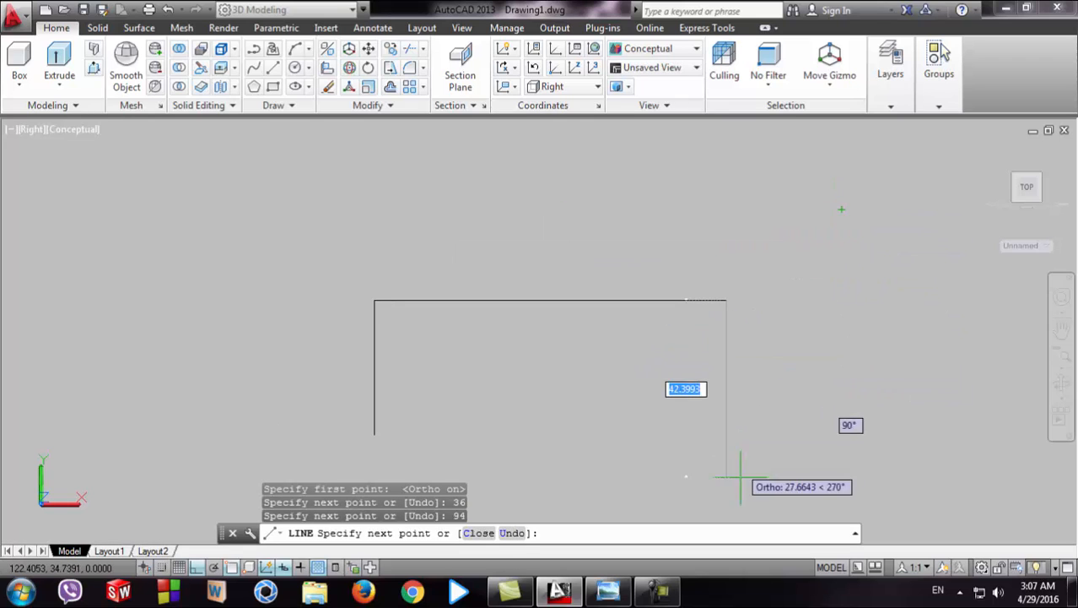
{"action": "left_click", "coordinate": [609, 591]}
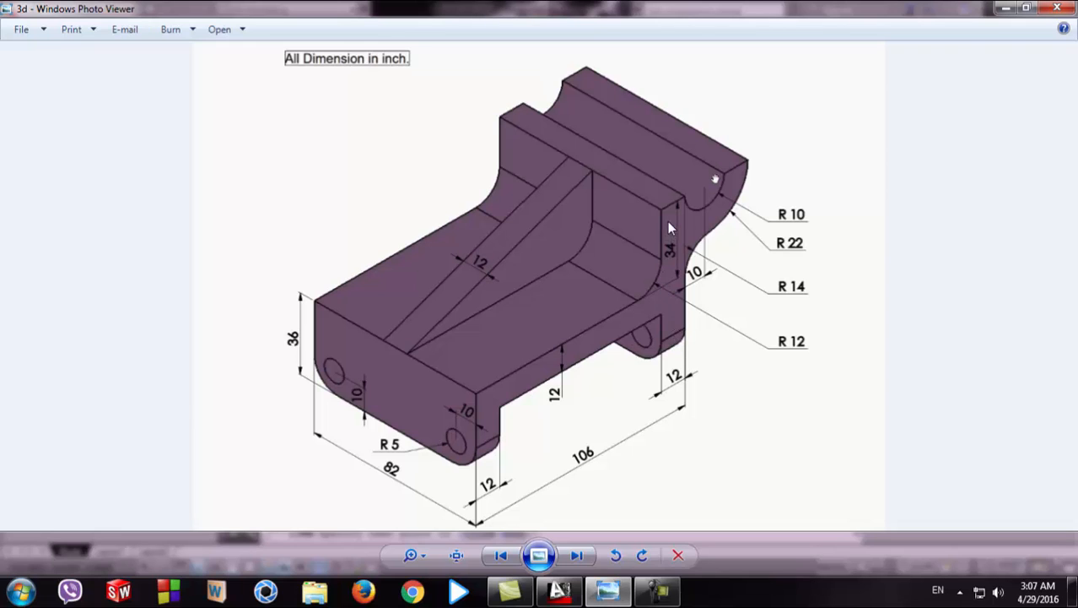
{"action": "left_click", "coordinate": [560, 591]}
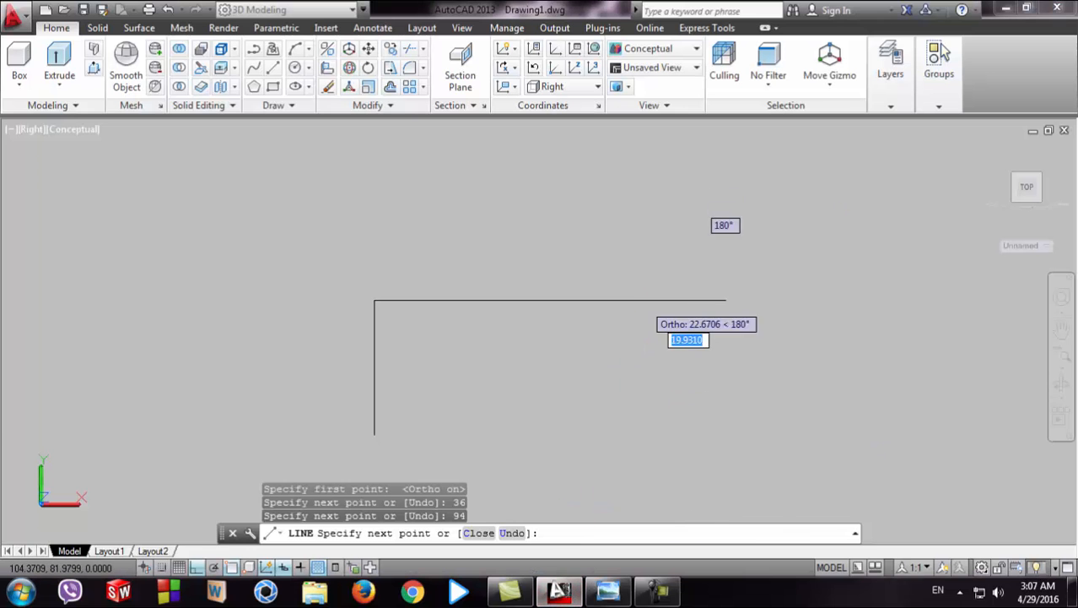
{"action": "type", "text": "34"}
{"action": "key", "text": "Return"}
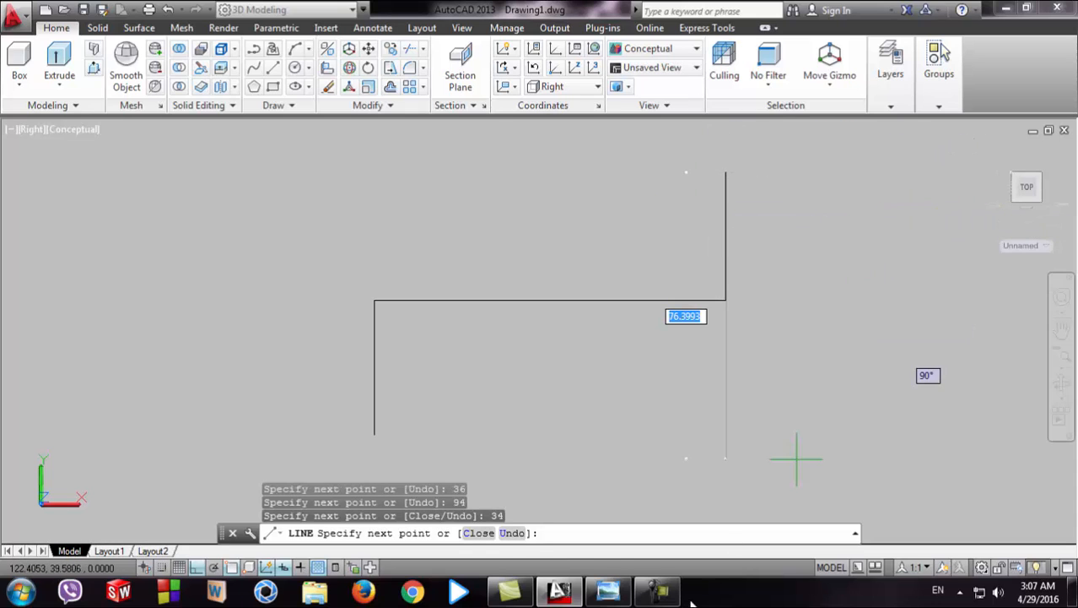
- Consult the reference image for the profile's upper edge, add a 44-inch line to the right in AutoCAD, and end the Line command
{"action": "left_click", "coordinate": [621, 597]}
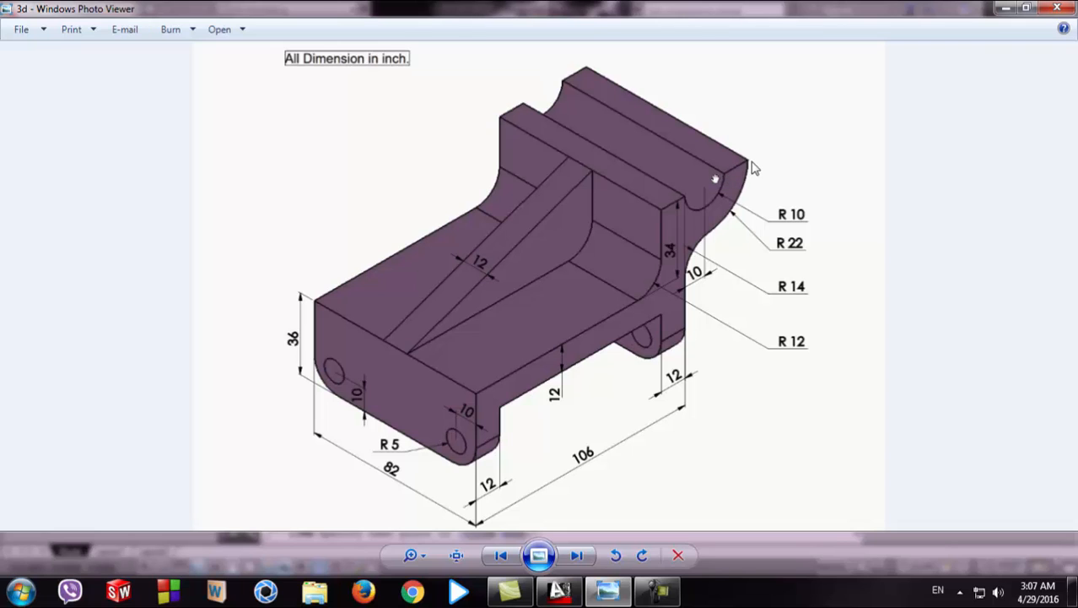
{"action": "left_click", "coordinate": [560, 589]}
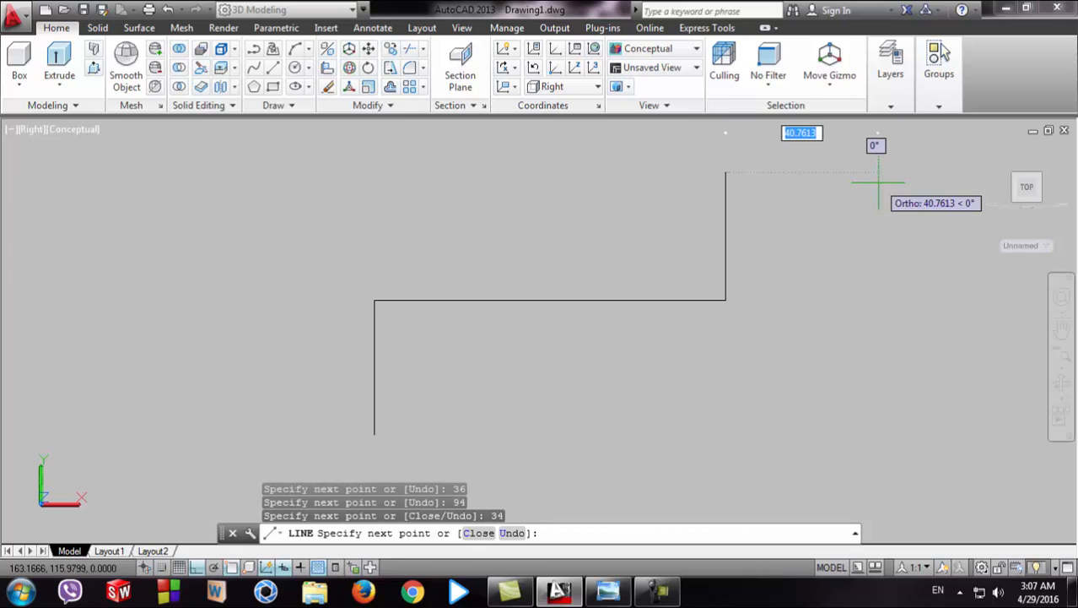
{"action": "key", "text": "BackSpace"}
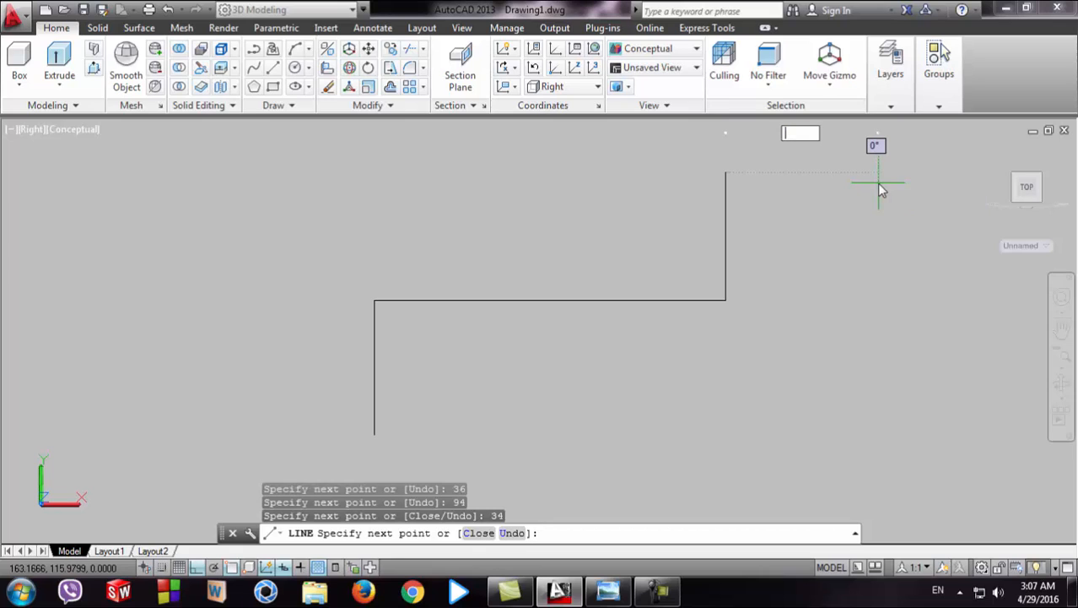
{"action": "type", "text": "44"}
{"action": "key", "text": "Return"}
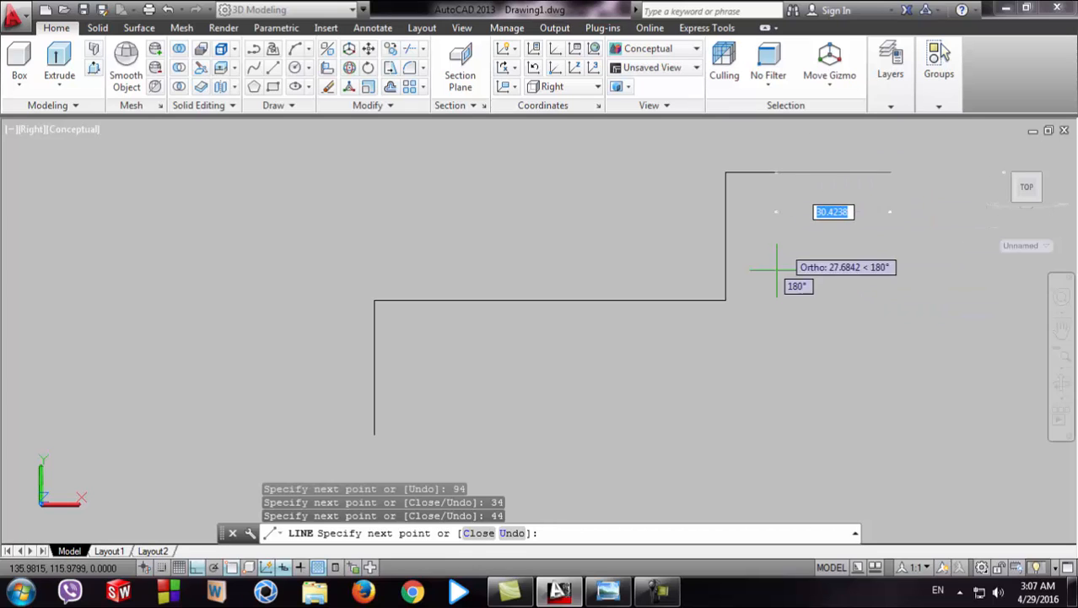
{"action": "key", "text": "Escape"}
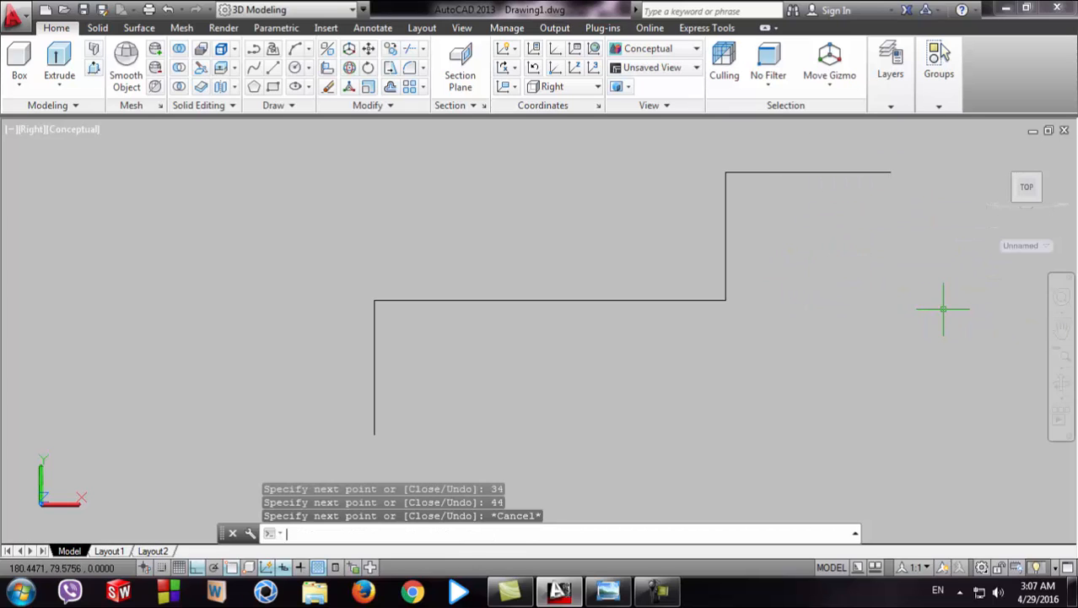
- Check the radii of the bracket's curved end in the reference image and return to AutoCAD
{"action": "left_click", "coordinate": [616, 593]}
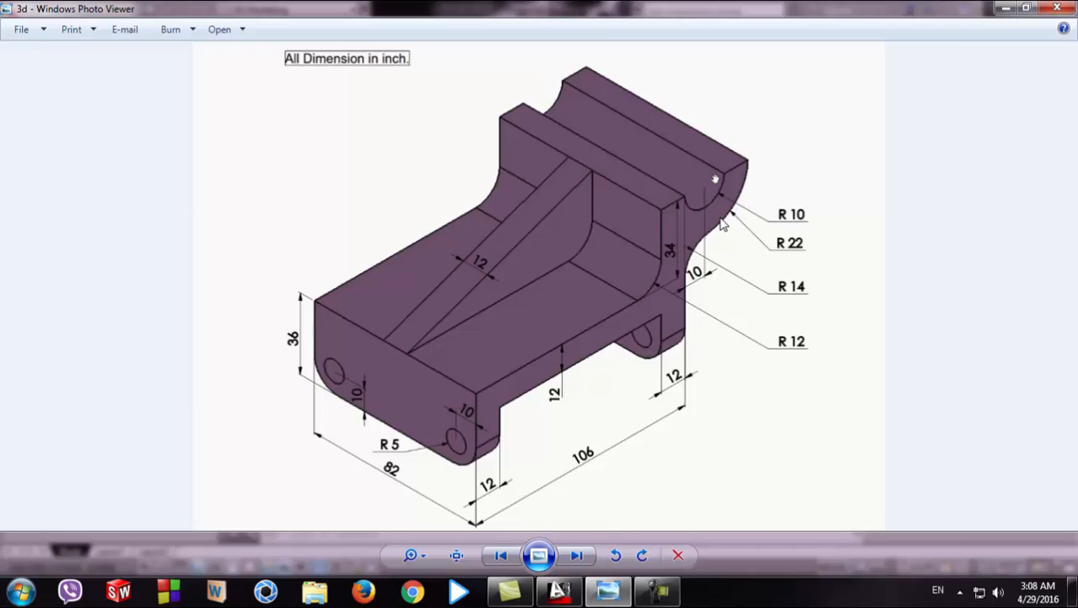
{"action": "left_click", "coordinate": [559, 589]}
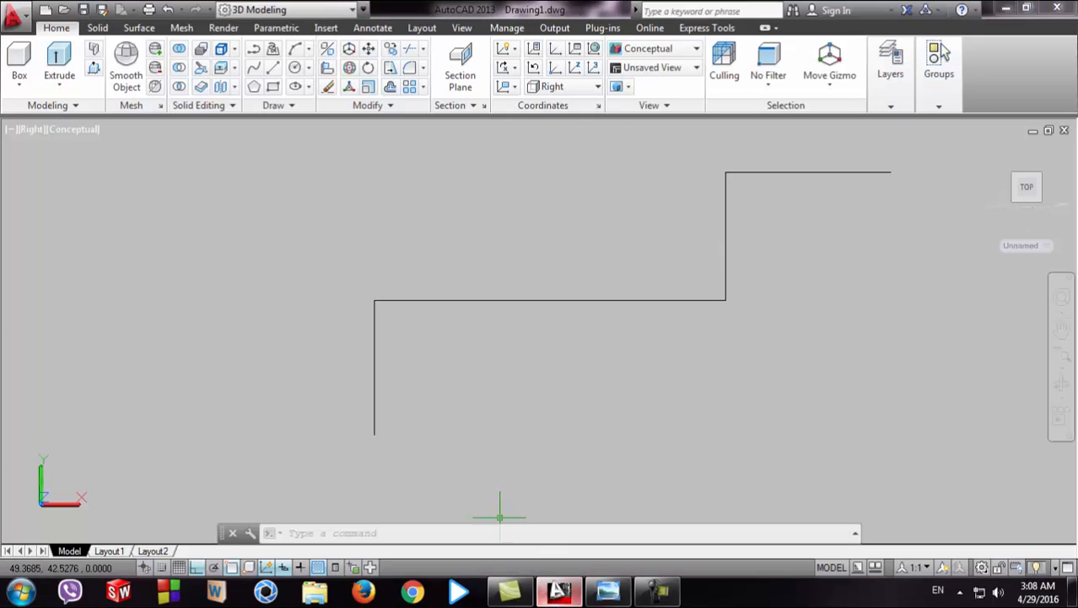
- Draw two concentric circles with radii of 10 and 22 inches, centred on the midpoint of the profile's upper 44-inch line
{"action": "left_click", "coordinate": [294, 67]}
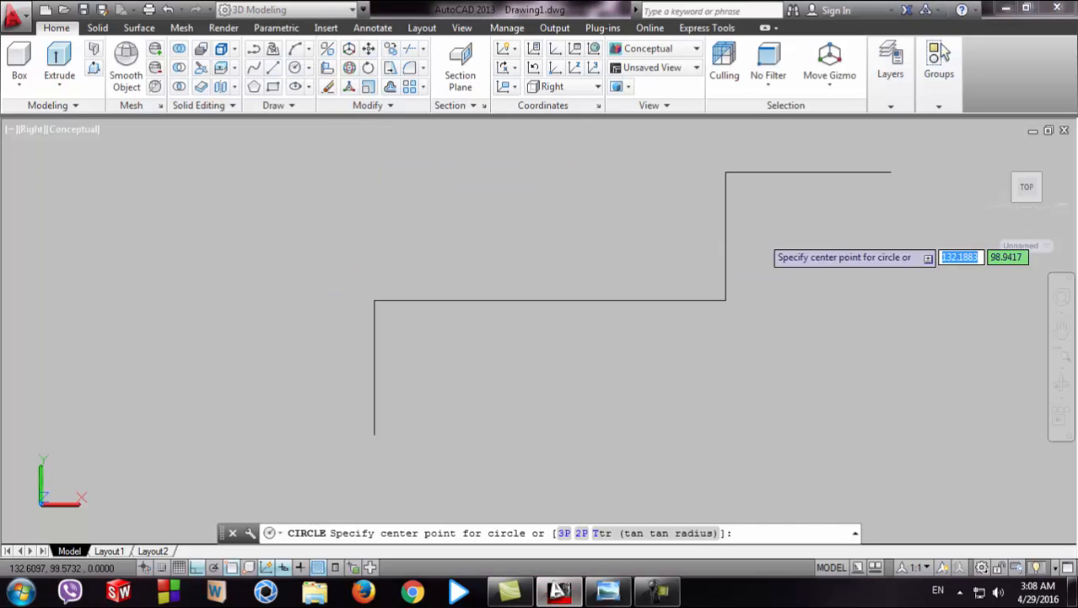
{"action": "left_click", "coordinate": [808, 173]}
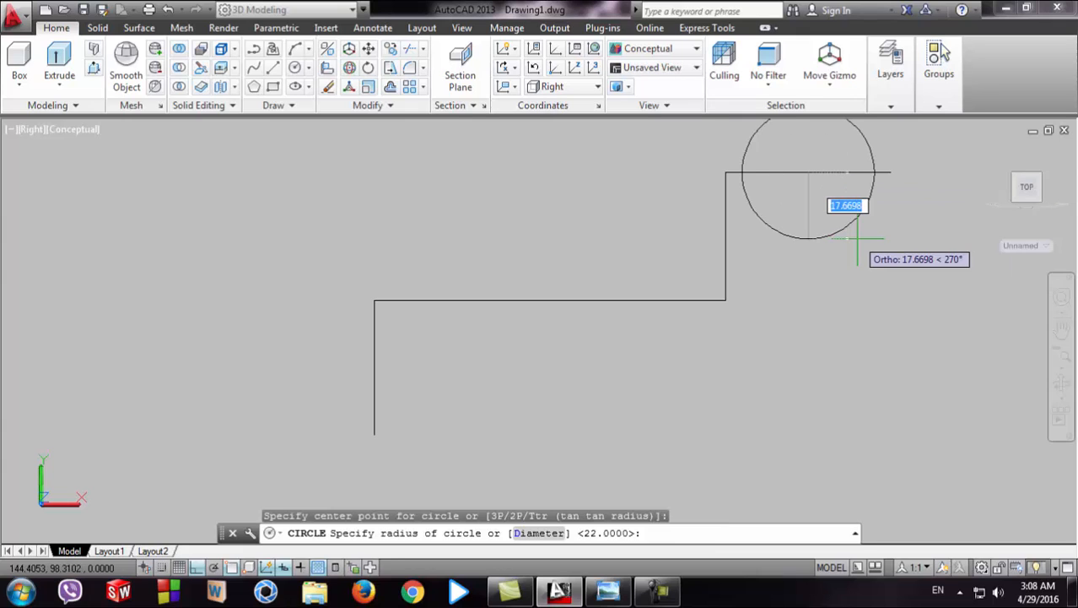
{"action": "type", "text": "10"}
{"action": "key", "text": "Return"}
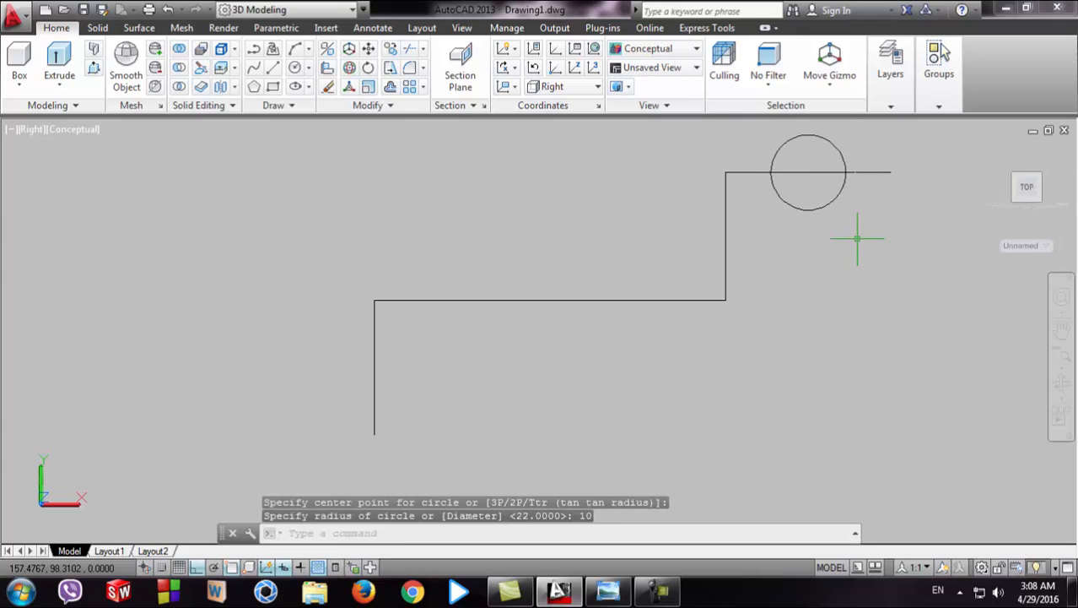
{"action": "left_click", "coordinate": [294, 68]}
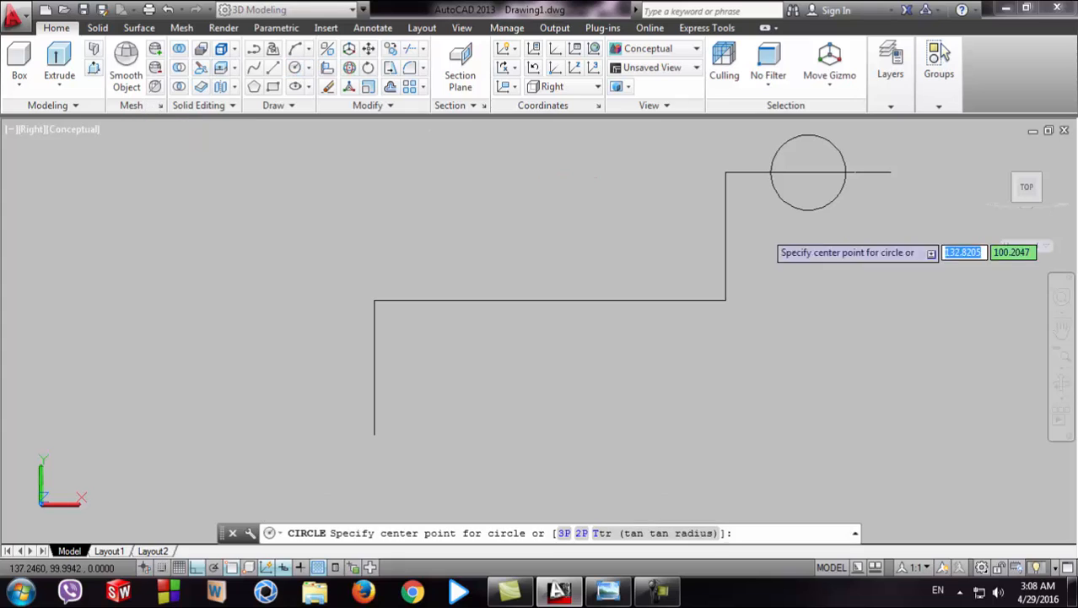
{"action": "left_click", "coordinate": [808, 173]}
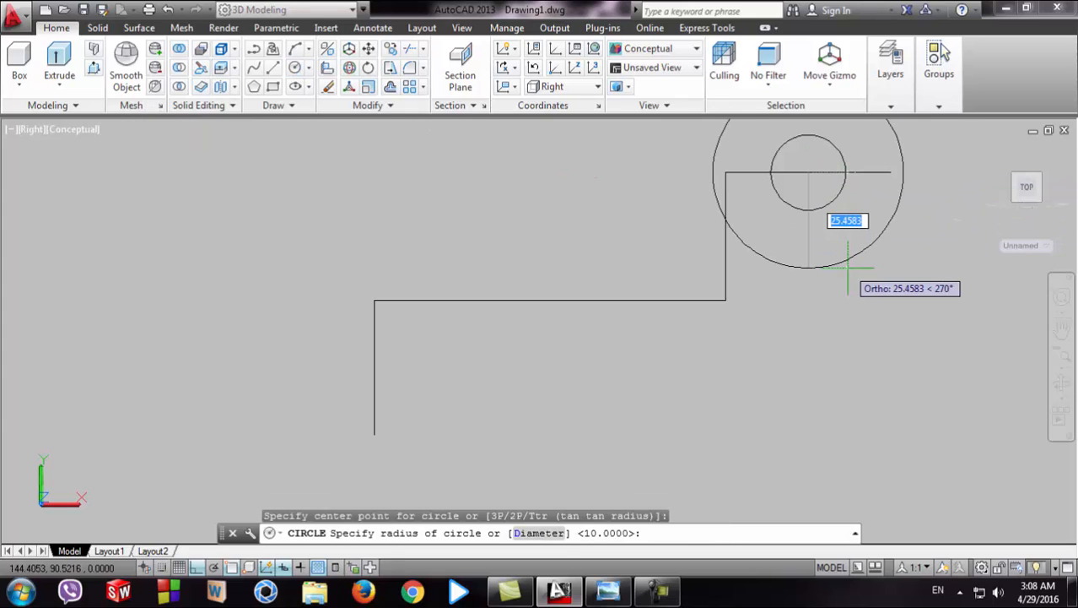
{"action": "type", "text": "22"}
{"action": "key", "text": "Return"}
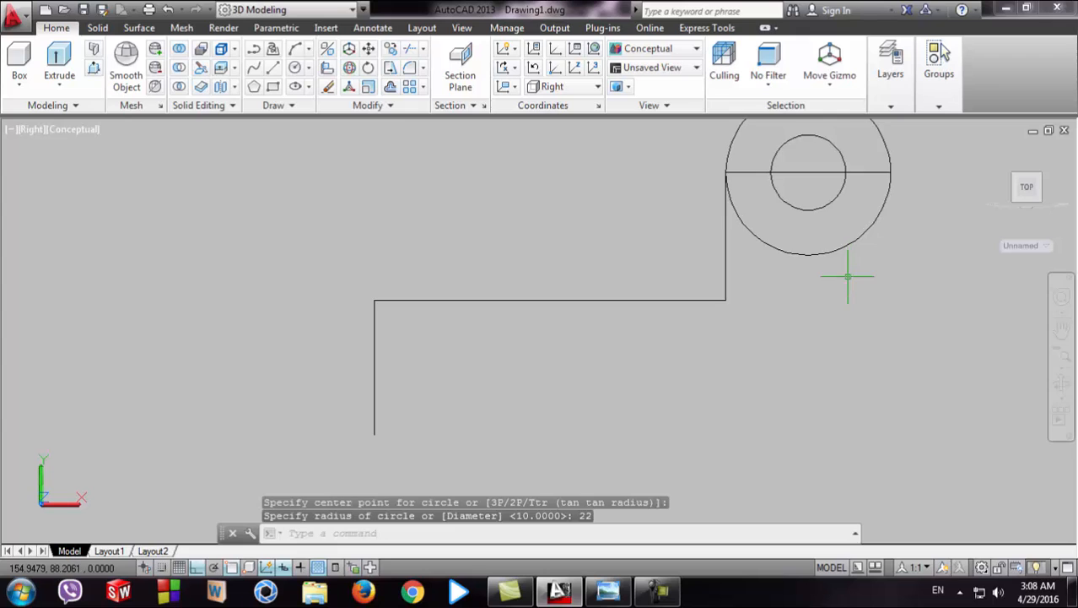
- Check the leg's thickness in the reference image and draw a 12-inch line to the right from the lower end of the AutoCAD profile
{"action": "middle_click_drag", "start_coordinate": [838, 271], "coordinate": [662, 306]}
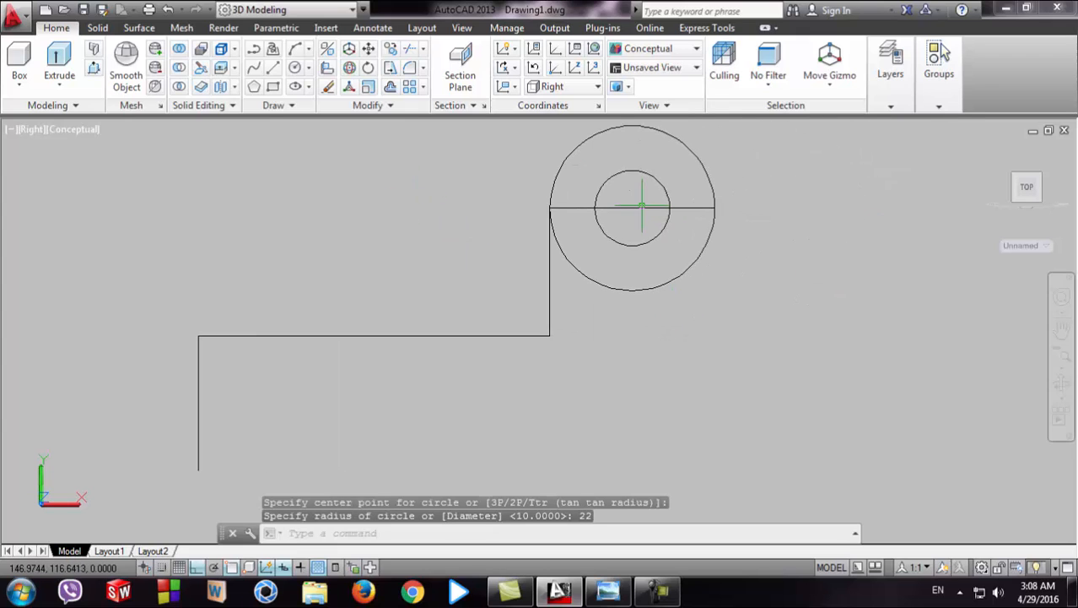
{"action": "left_click", "coordinate": [273, 70]}
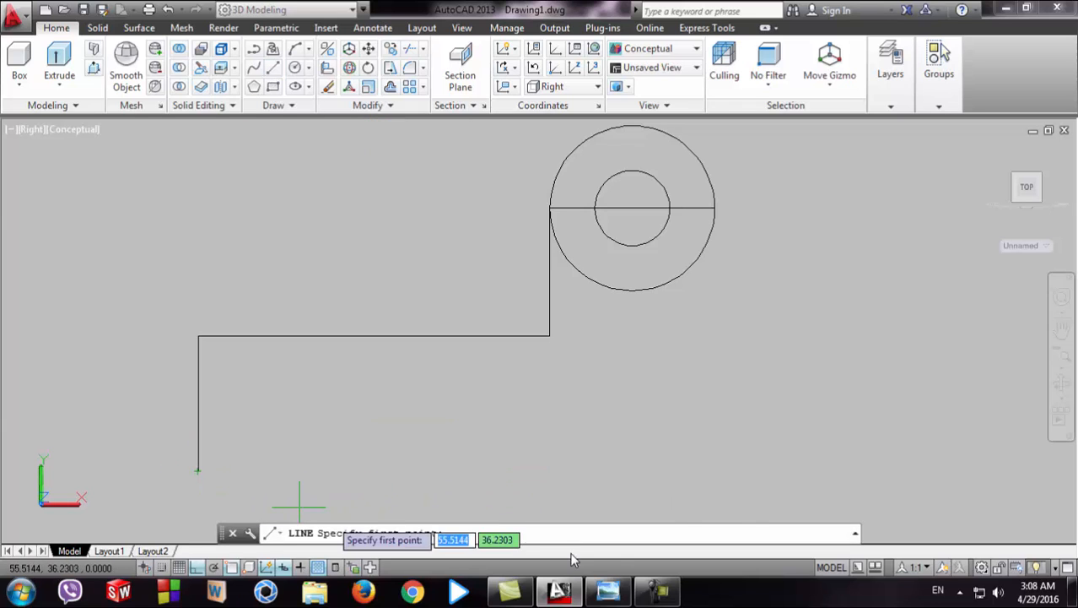
{"action": "left_click", "coordinate": [607, 589]}
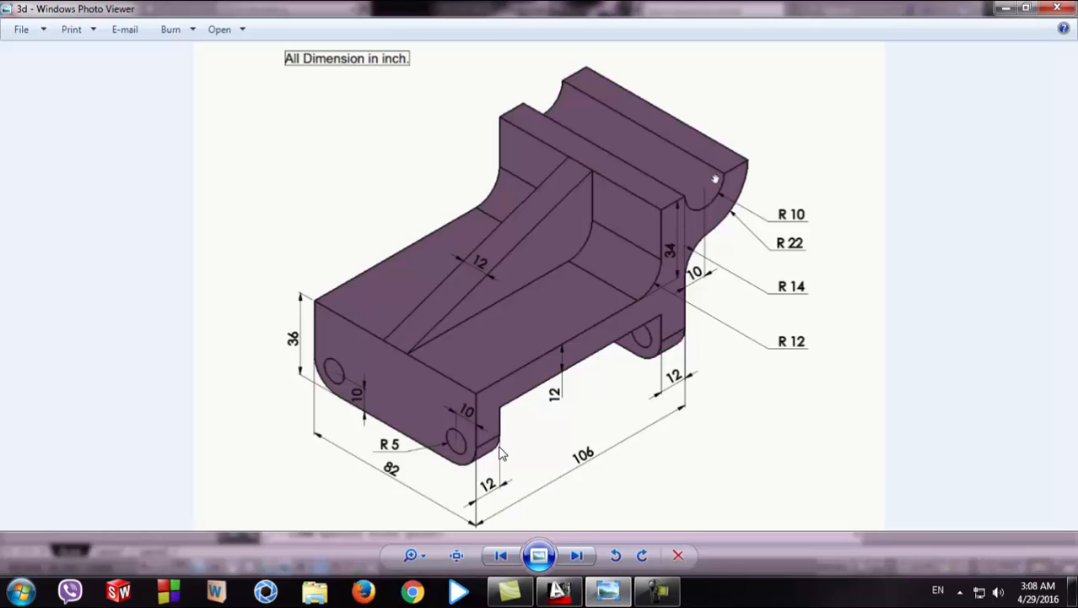
{"action": "left_click", "coordinate": [607, 589]}
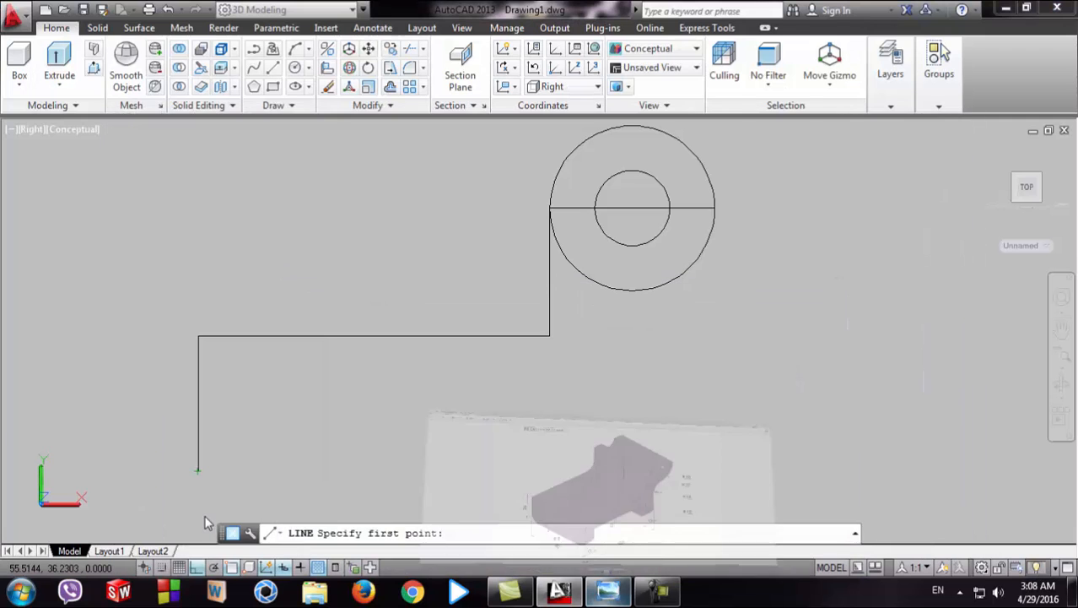
{"action": "left_click", "coordinate": [203, 470]}
{"action": "type", "text": "12"}
{"action": "key", "text": "Return"}
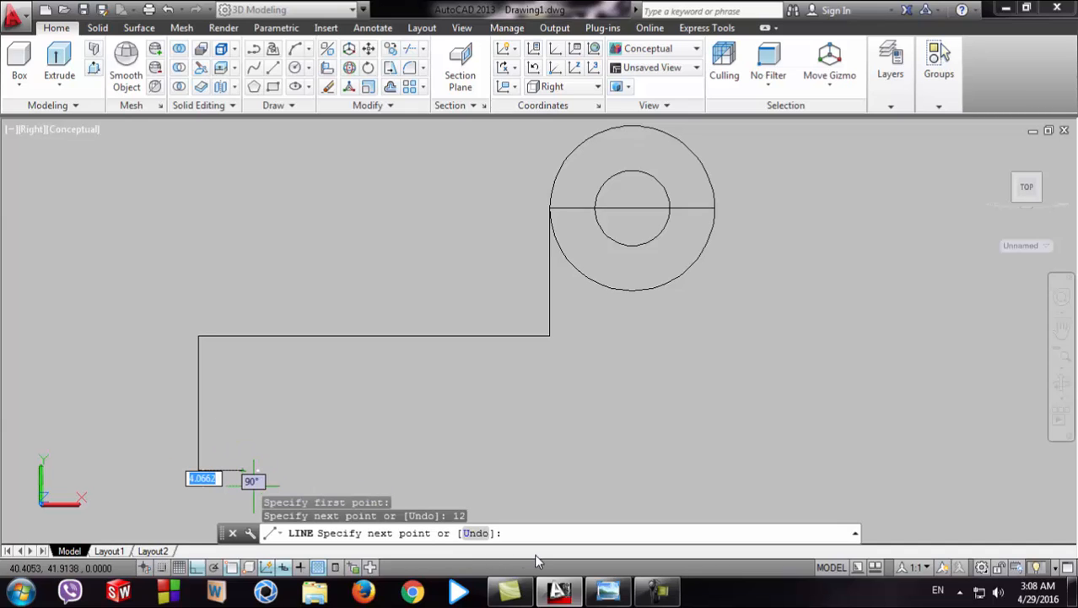
- Consult the reference image for the leg's inner height and continue the AutoCAD profile with a 24-inch line straight up
{"action": "left_click", "coordinate": [604, 593]}
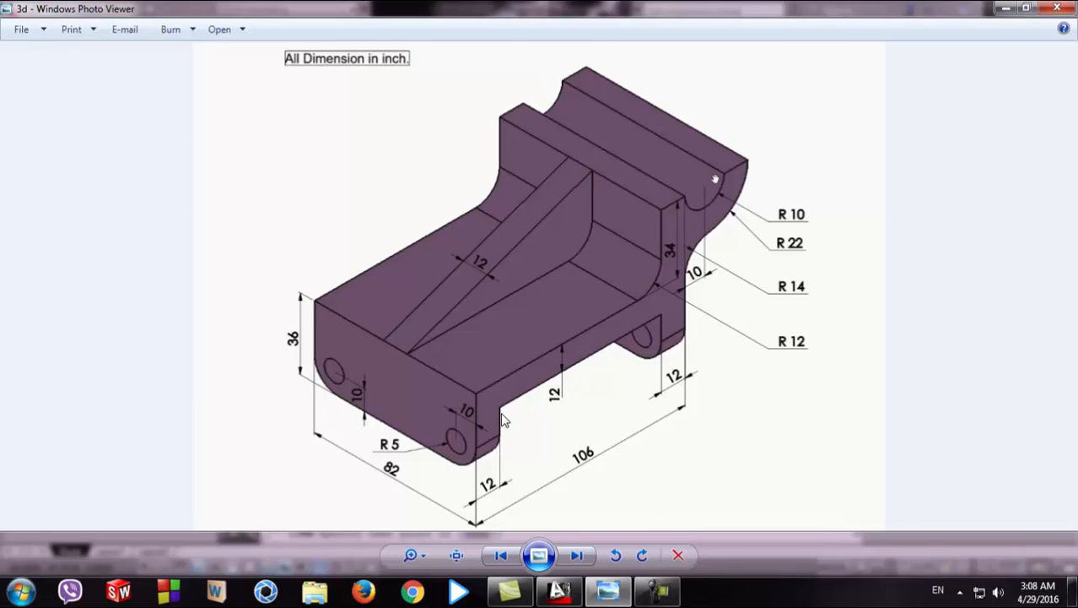
{"action": "left_click", "coordinate": [560, 588]}
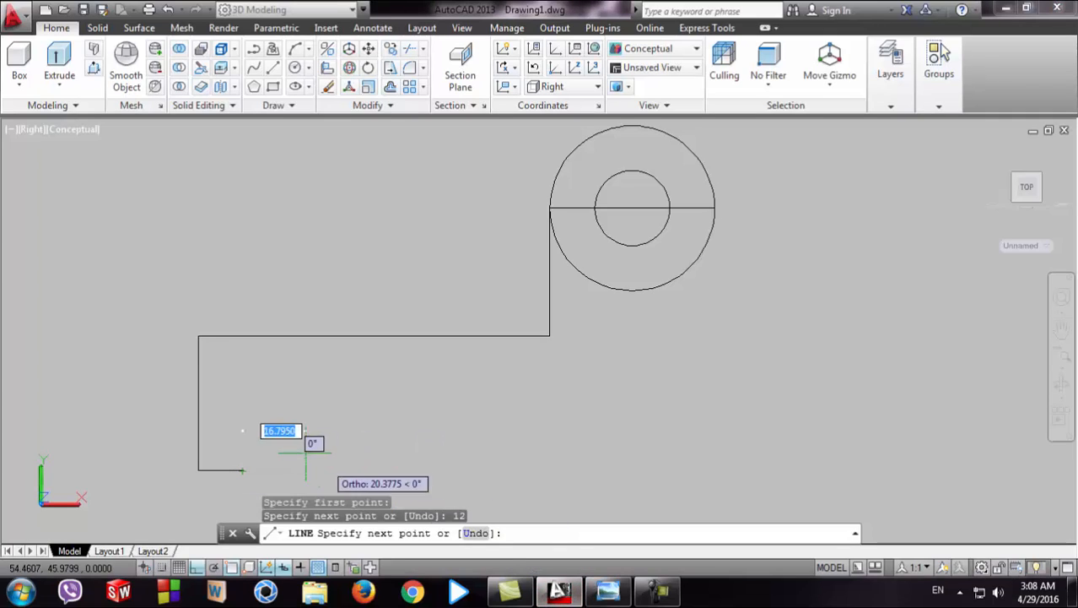
{"action": "type", "text": "24"}
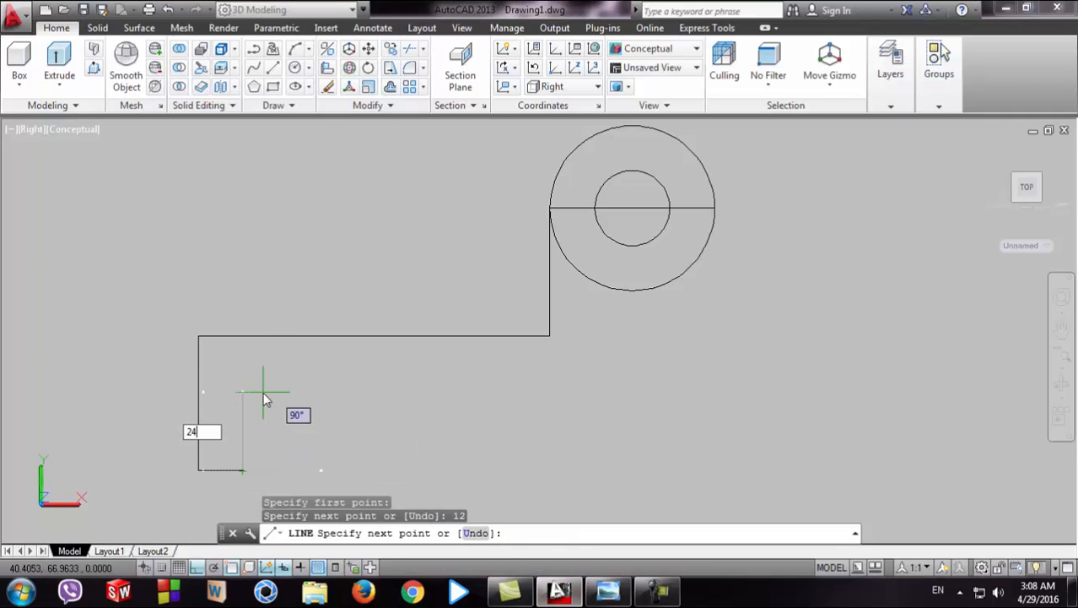
{"action": "key", "text": "Return"}
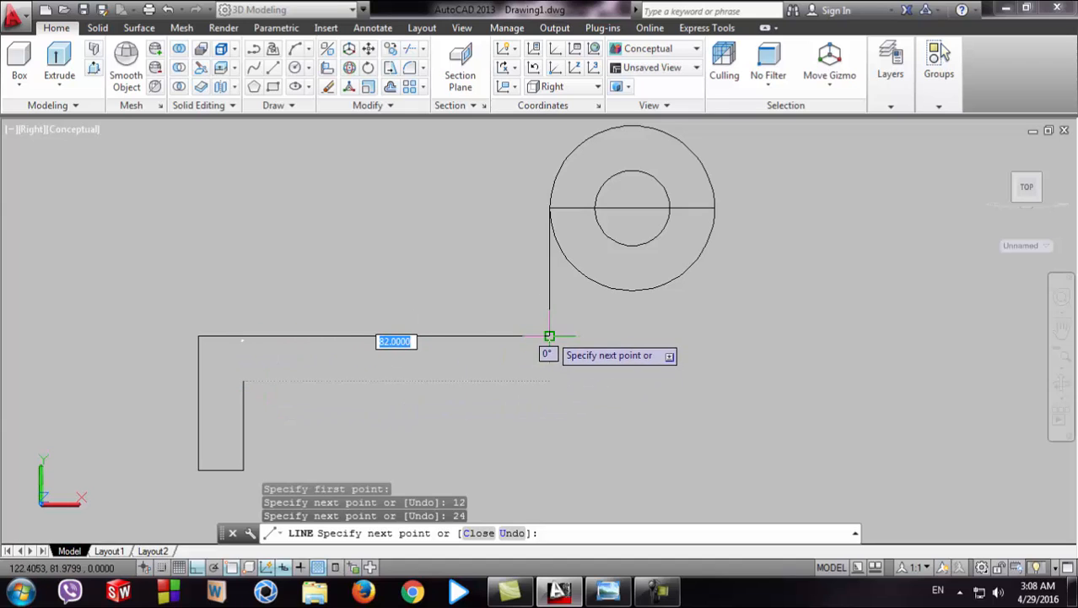
- Continue the profile 82 inches right to align with the upright, and 24 inches down to the left leg's bottom level
{"action": "left_click", "coordinate": [551, 380]}
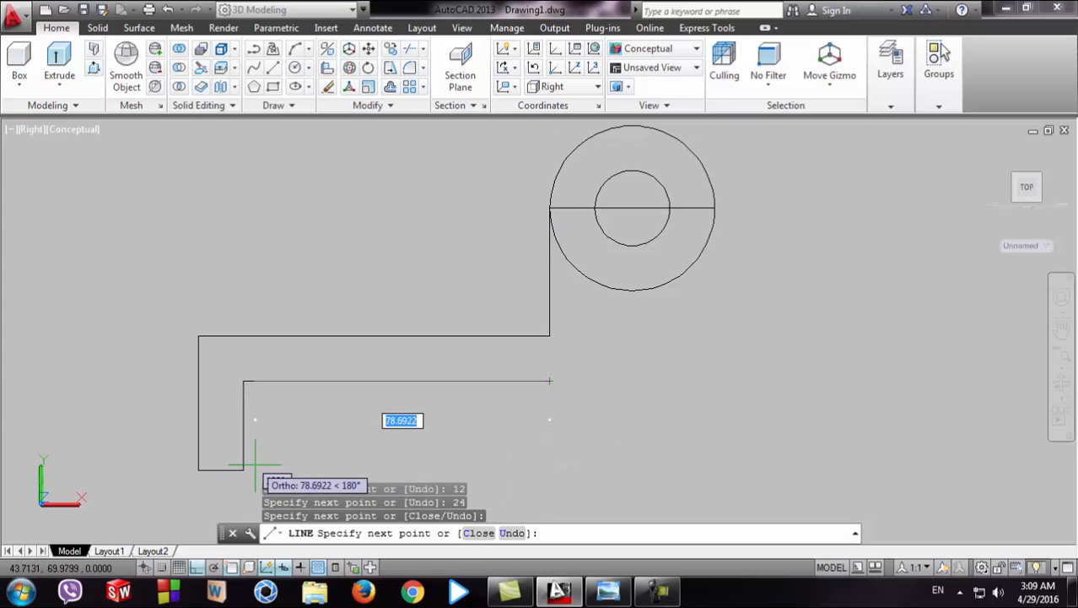
{"action": "middle_click_drag", "start_coordinate": [245, 460], "coordinate": [249, 397]}
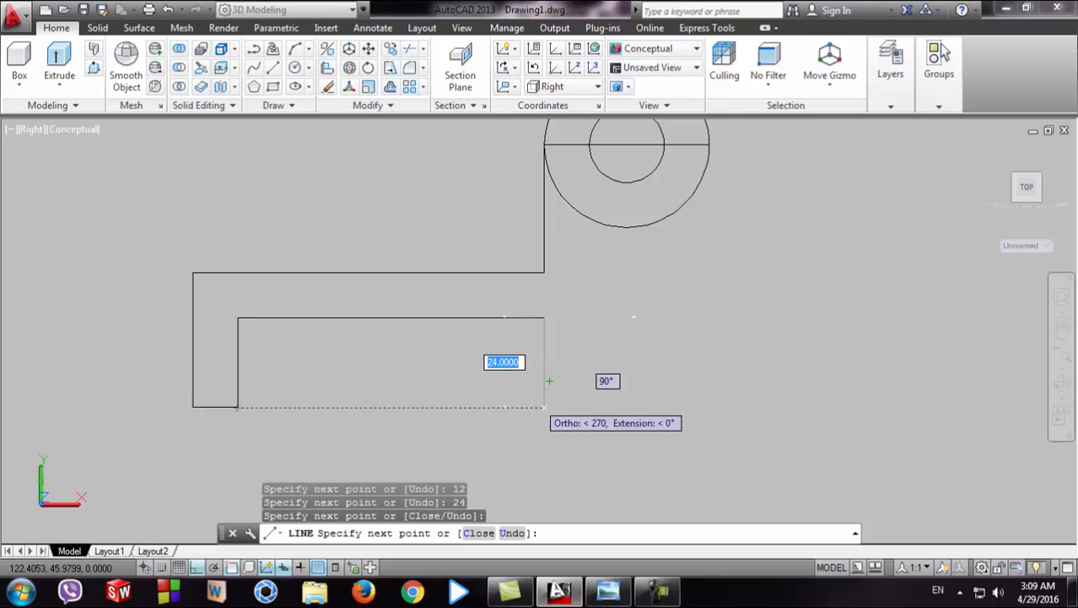
{"action": "left_click", "coordinate": [544, 407]}
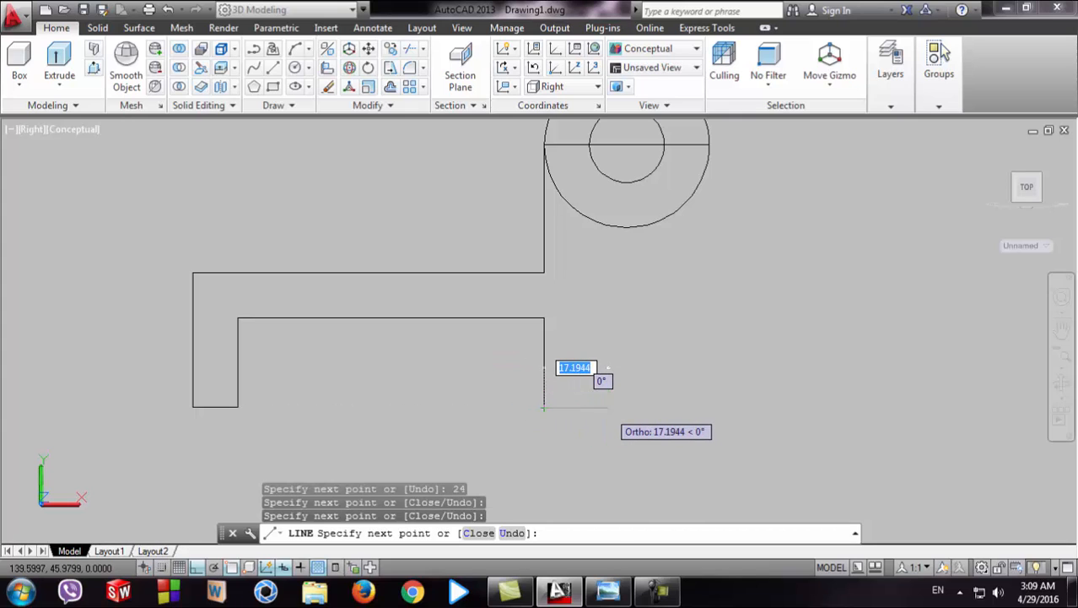
- Check the second leg's thickness in the reference image and add a 12-inch line to the right in AutoCAD
{"action": "left_click", "coordinate": [608, 591]}
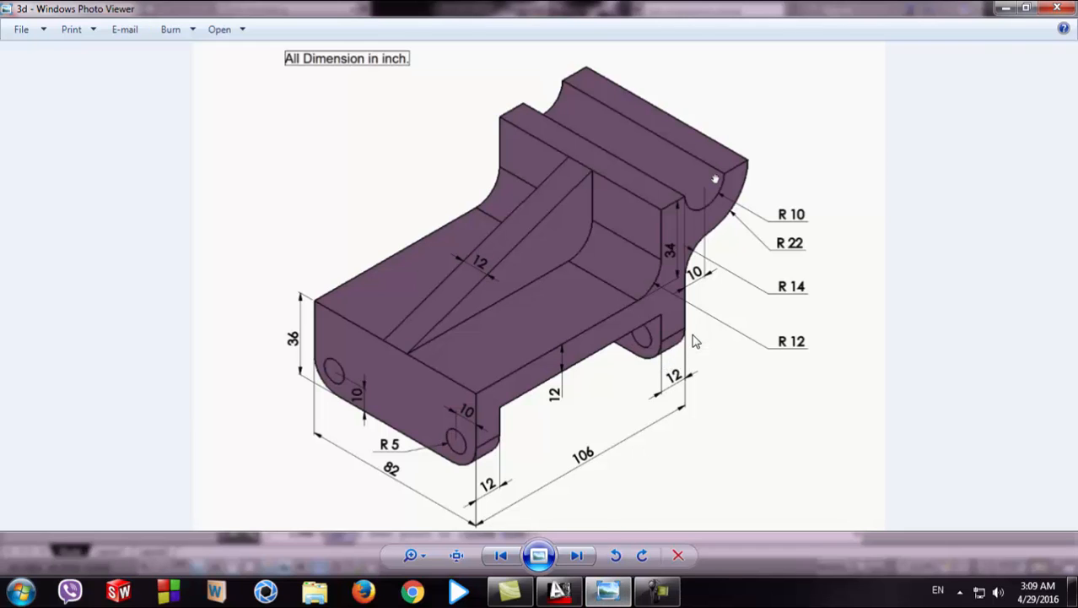
{"action": "left_click", "coordinate": [561, 590]}
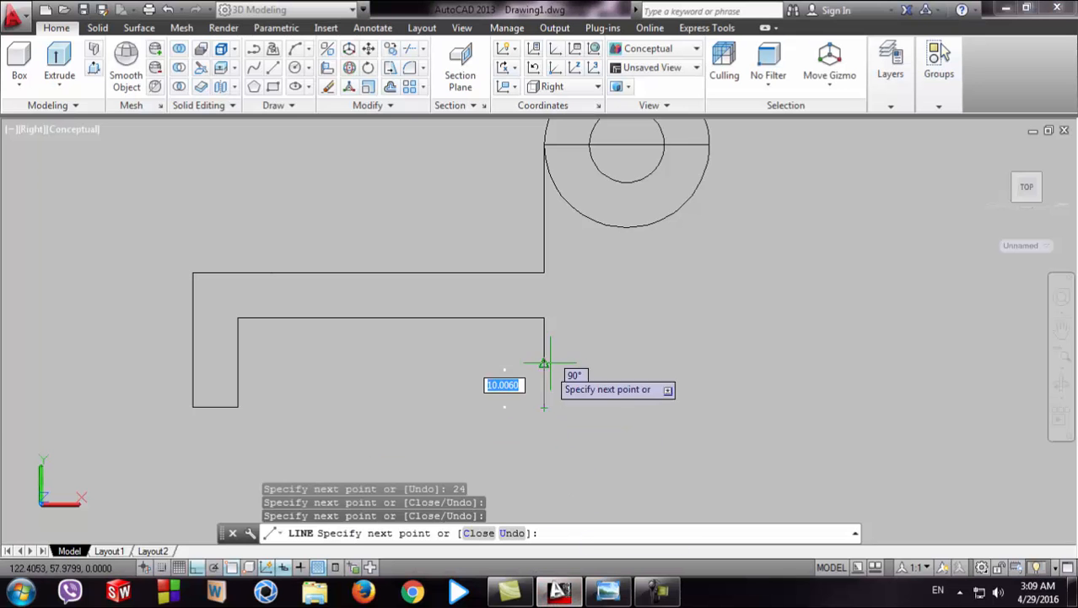
{"action": "type", "text": "12"}
{"action": "key", "text": "Return"}
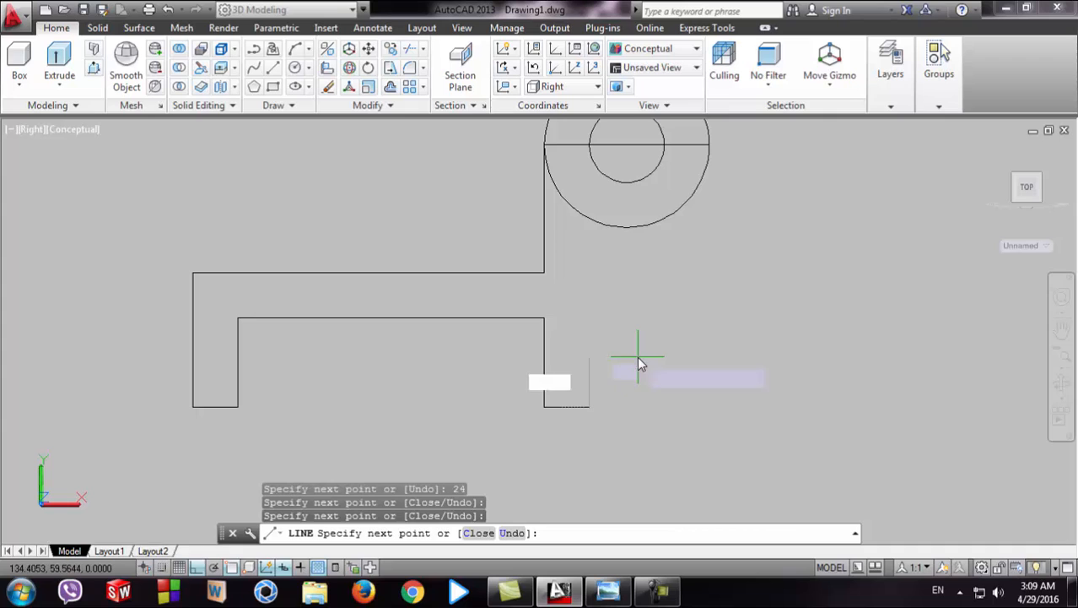
- Draw a line about 62 inches straight up from the second leg's outer corner into the outer circle, and end the Line command
{"action": "scroll", "coordinate": [599, 199], "scroll_direction": "up", "scroll_amount": 4}
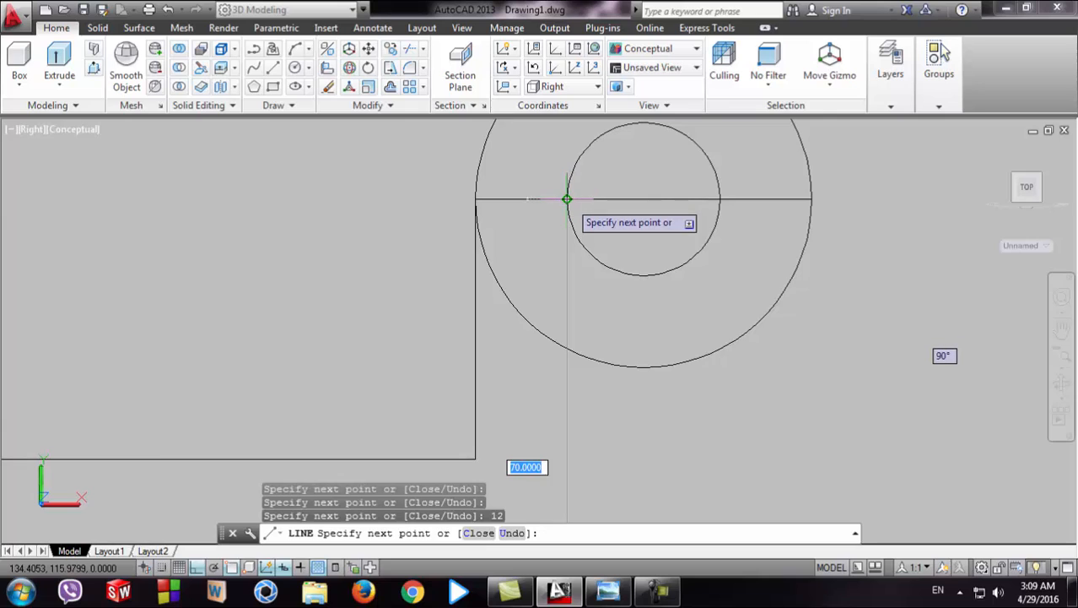
{"action": "left_click", "coordinate": [567, 257]}
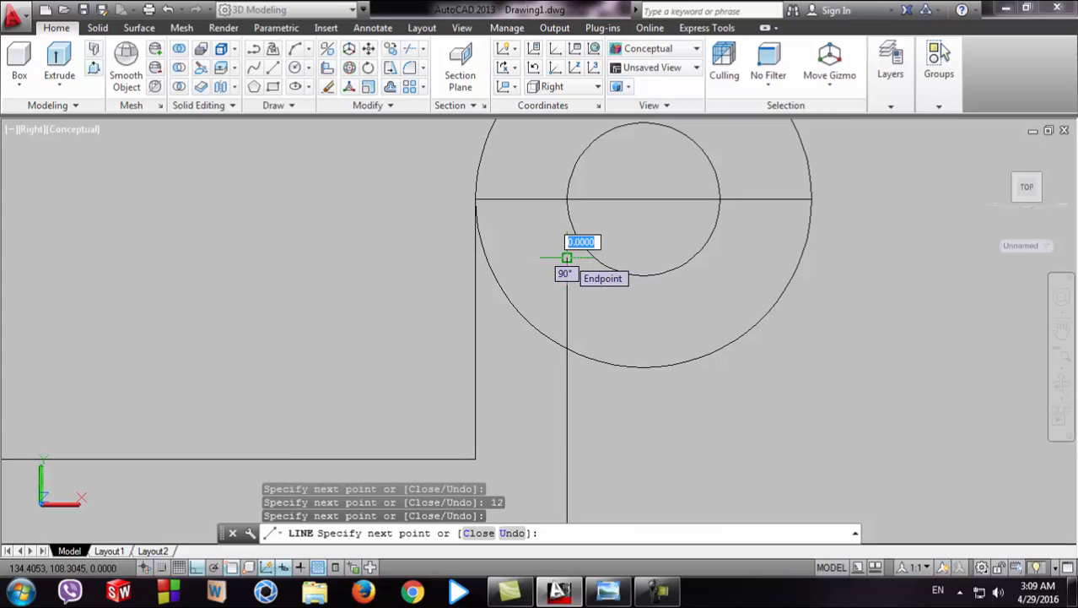
{"action": "key", "text": "Escape"}
- Trim both circles' upper halves, the horizontal line inside the inner circle, the vertical line's excess, and the outer arc's left part
{"action": "scroll", "coordinate": [734, 369], "scroll_direction": "down", "scroll_amount": 2}
{"action": "middle_click_drag", "start_coordinate": [762, 365], "coordinate": [745, 385]}
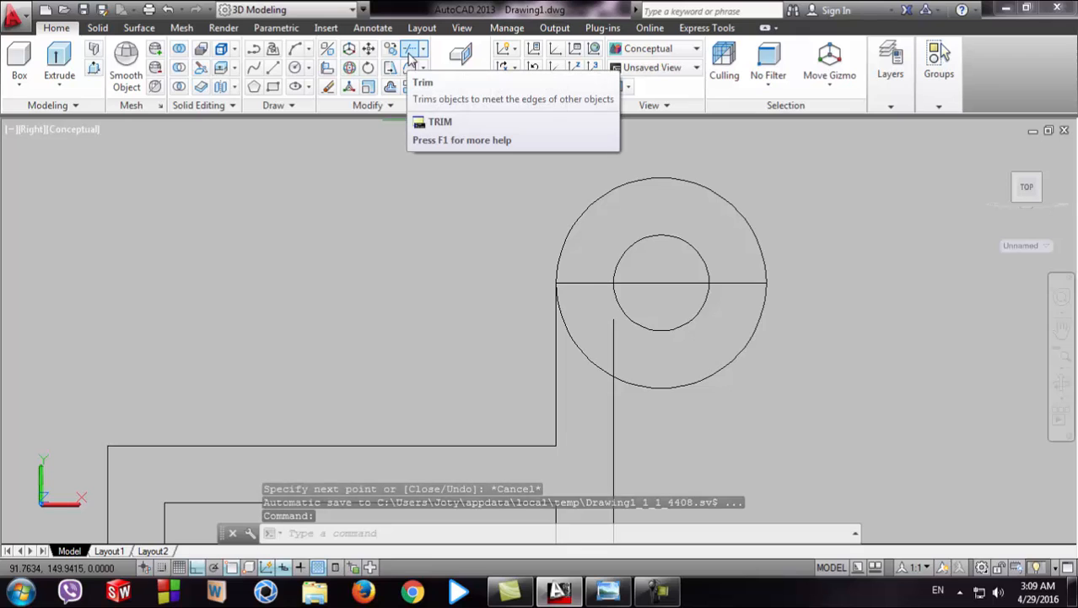
{"action": "left_click", "coordinate": [411, 52]}
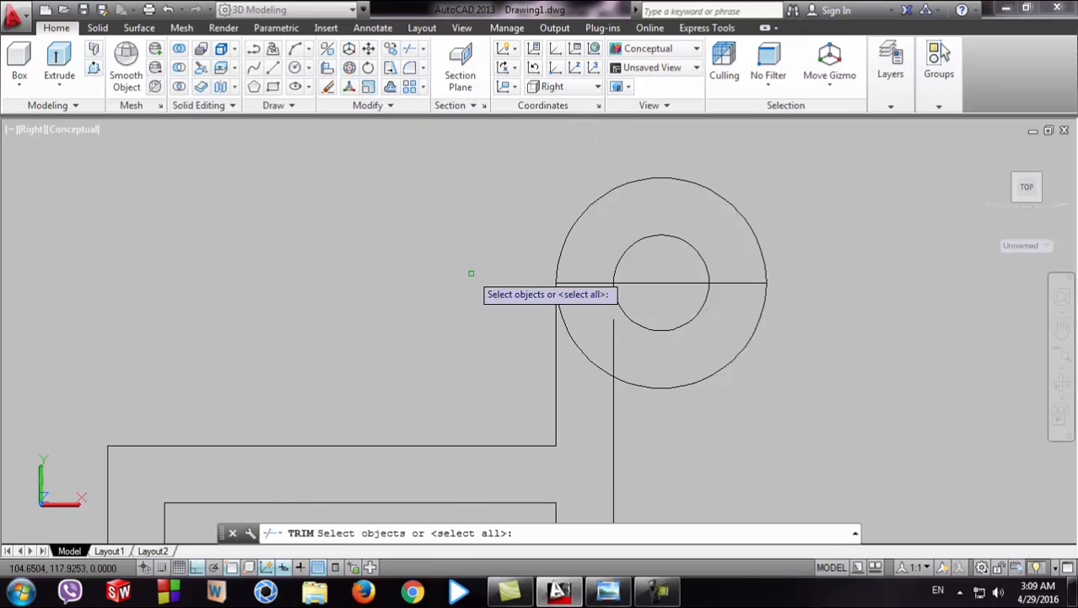
{"action": "key", "text": "Return"}
{"action": "left_click", "coordinate": [536, 160]}
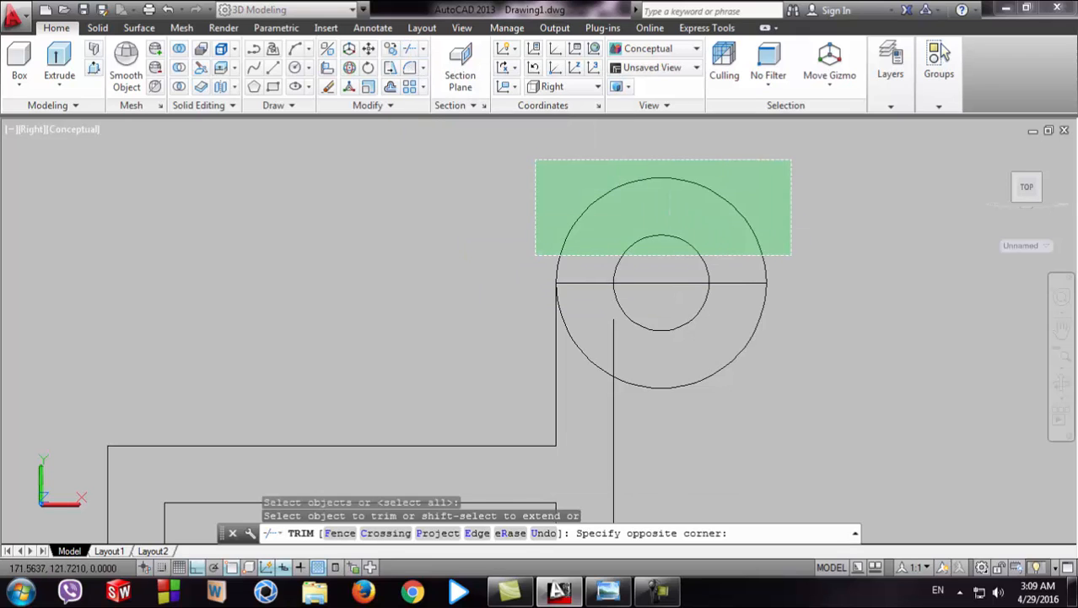
{"action": "left_click", "coordinate": [791, 254]}
{"action": "left_click", "coordinate": [661, 230]}
{"action": "left_click", "coordinate": [660, 304]}
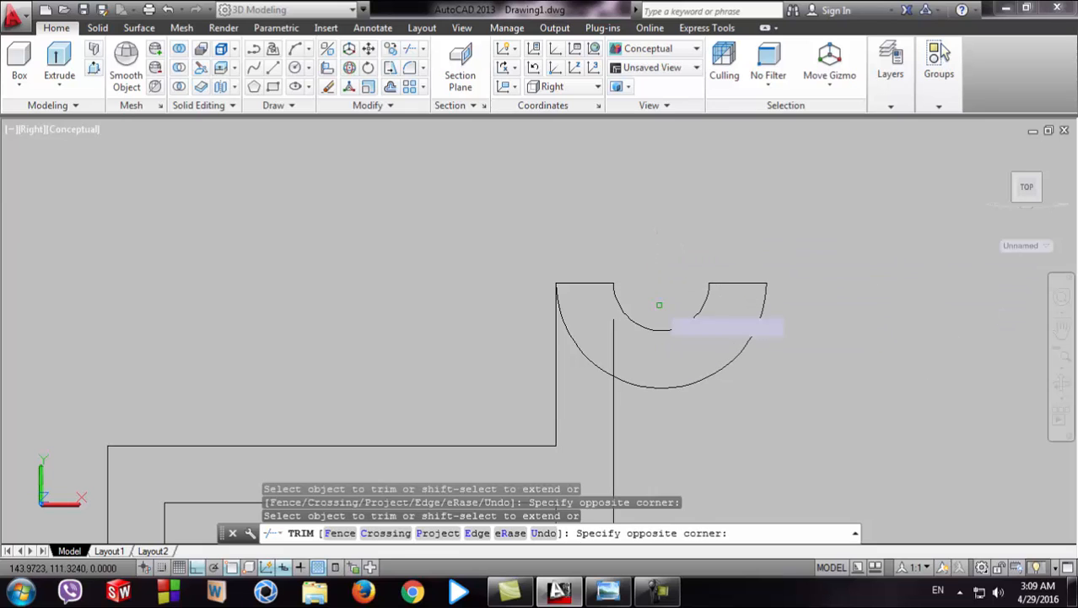
{"action": "left_click", "coordinate": [615, 342]}
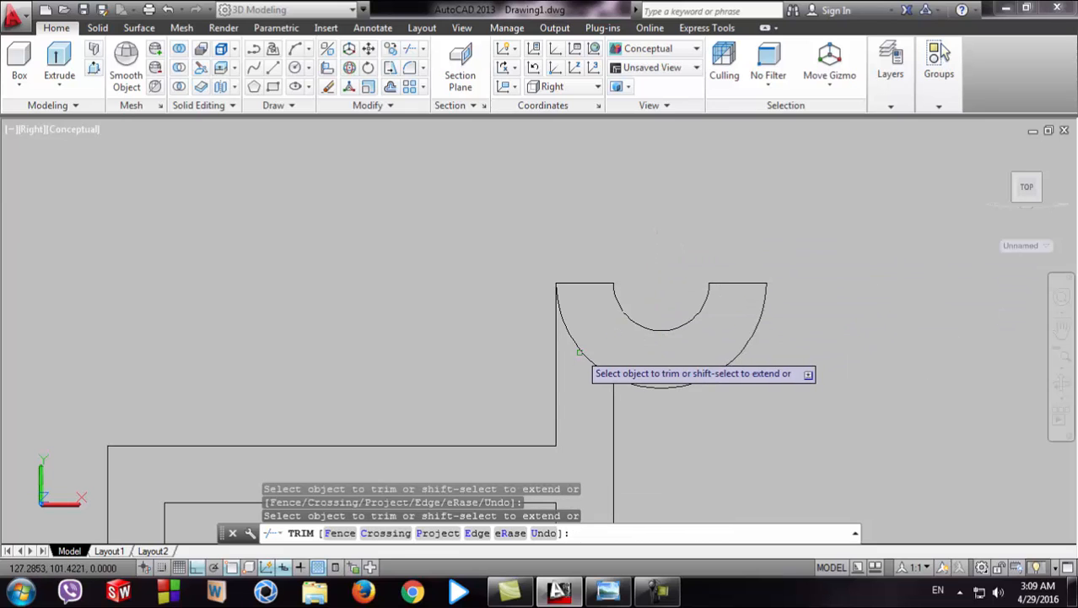
{"action": "left_click", "coordinate": [580, 352]}
{"action": "key", "text": "Escape"}
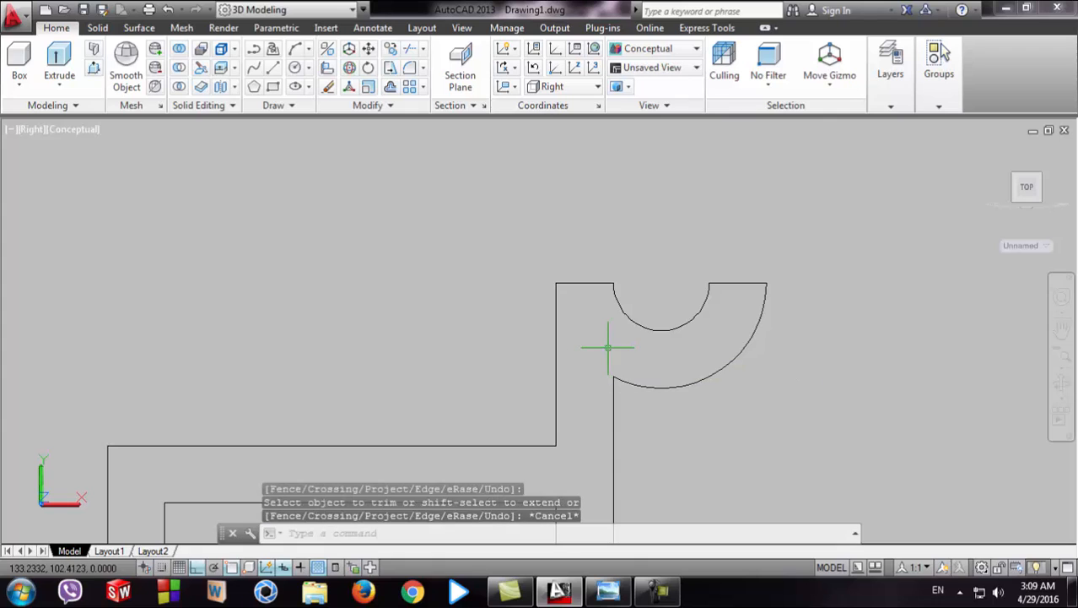
- Check the fillet radius in the reference image and fillet the second leg's outer line with the outer arc at 14 inches in AutoCAD
{"action": "scroll", "coordinate": [647, 358], "scroll_direction": "down", "scroll_amount": 2}
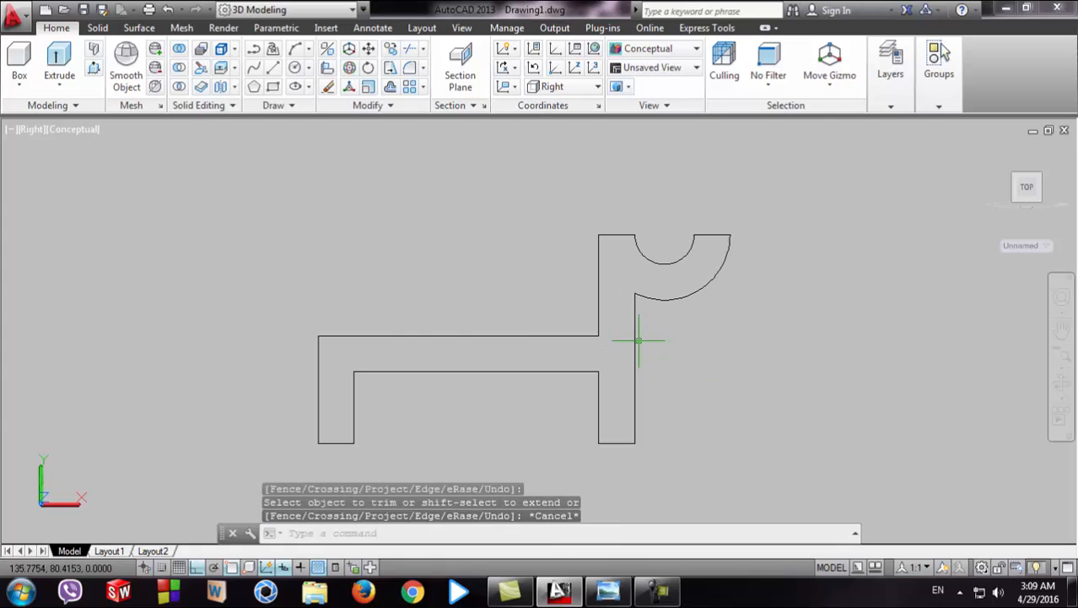
{"action": "left_click", "coordinate": [608, 591]}
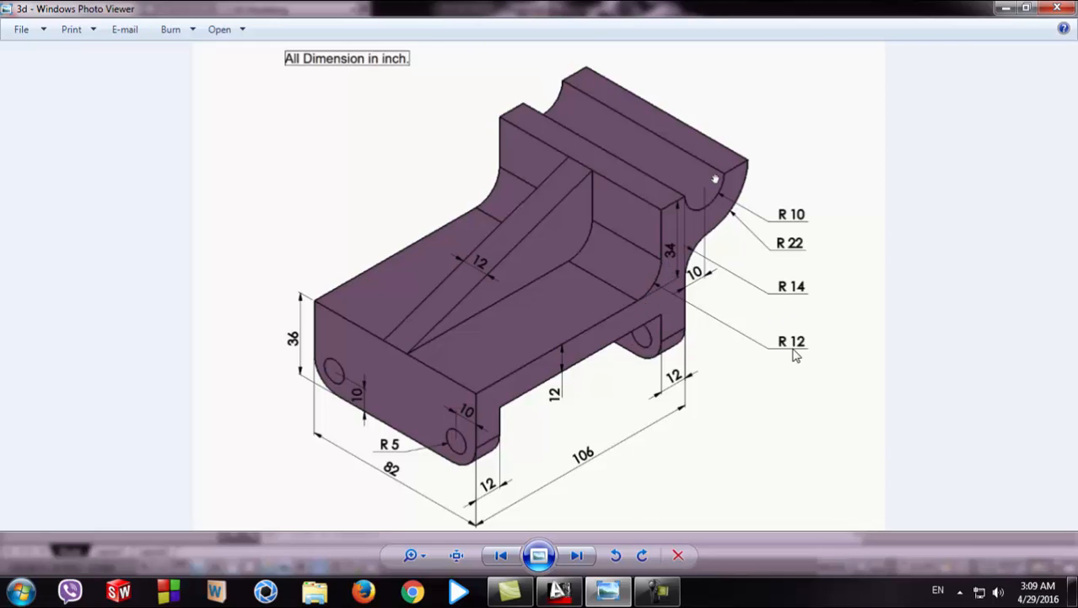
{"action": "left_click", "coordinate": [559, 591]}
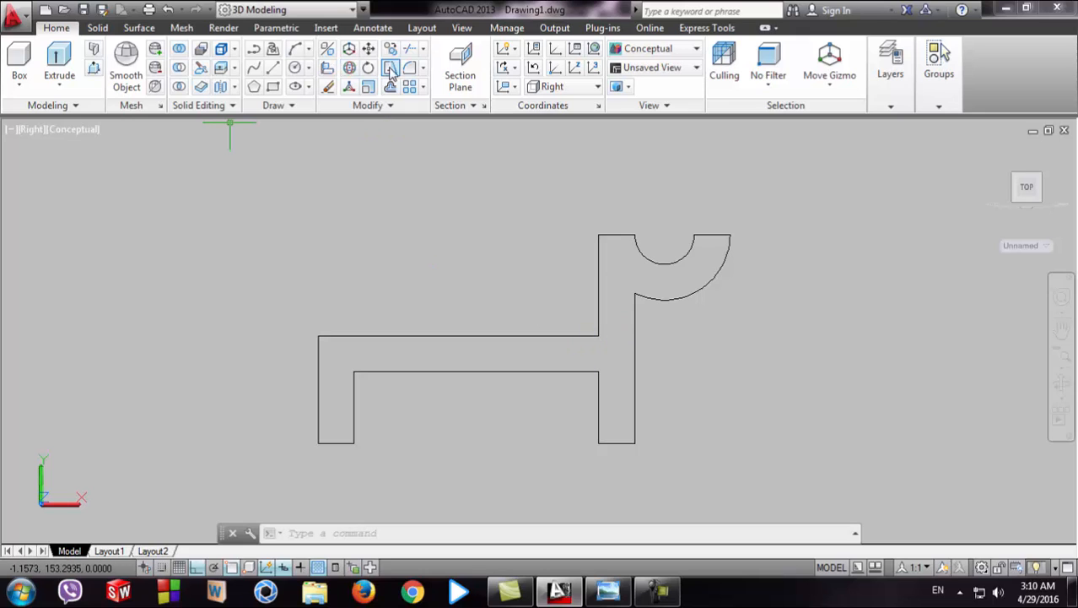
{"action": "left_click", "coordinate": [422, 72]}
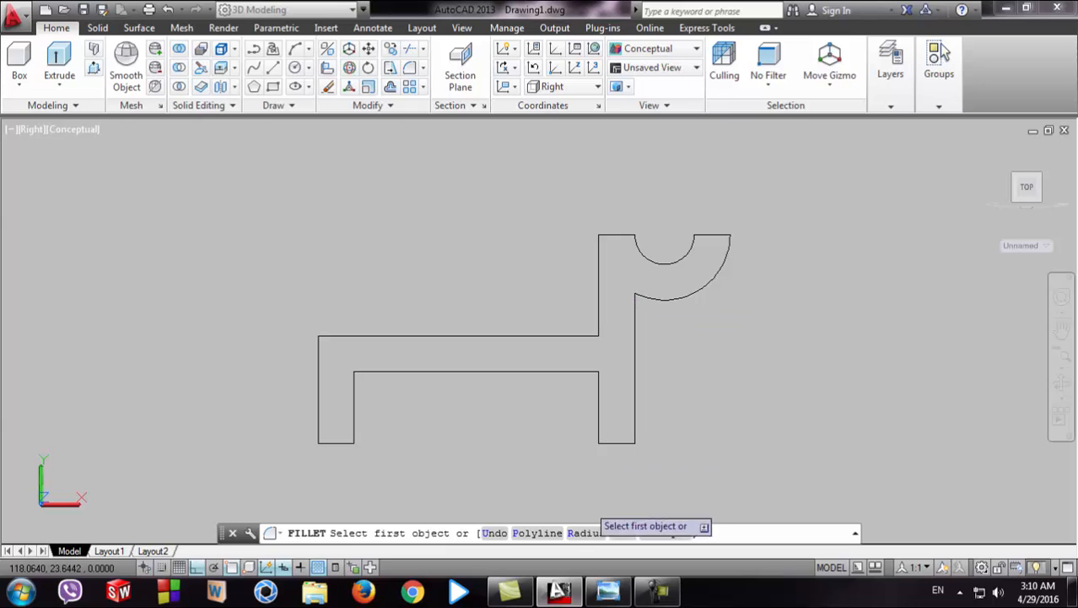
{"action": "left_click", "coordinate": [586, 534]}
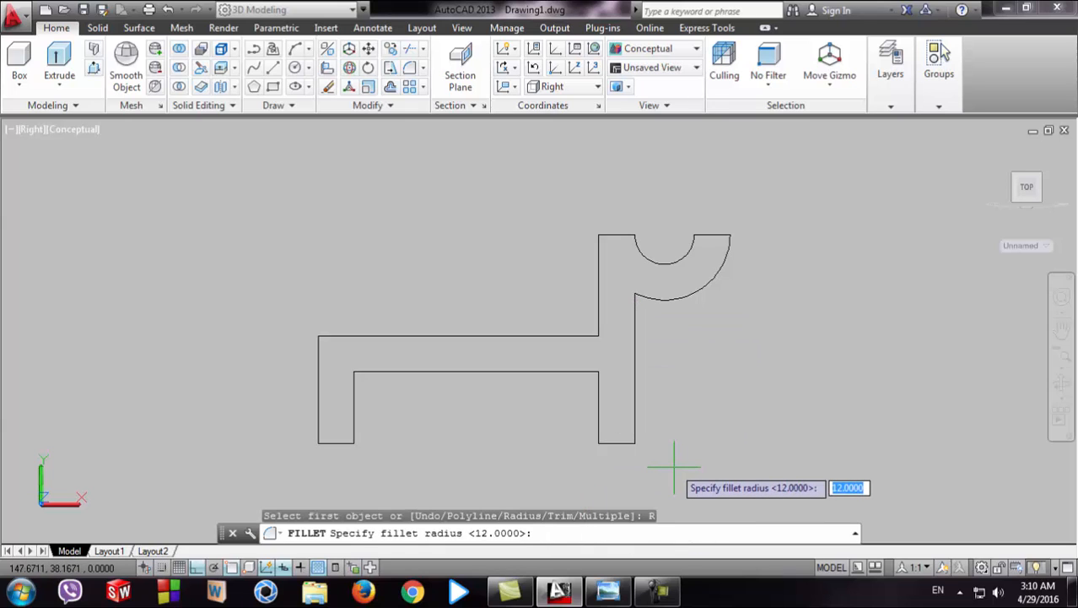
{"action": "type", "text": "14"}
{"action": "key", "text": "Return"}
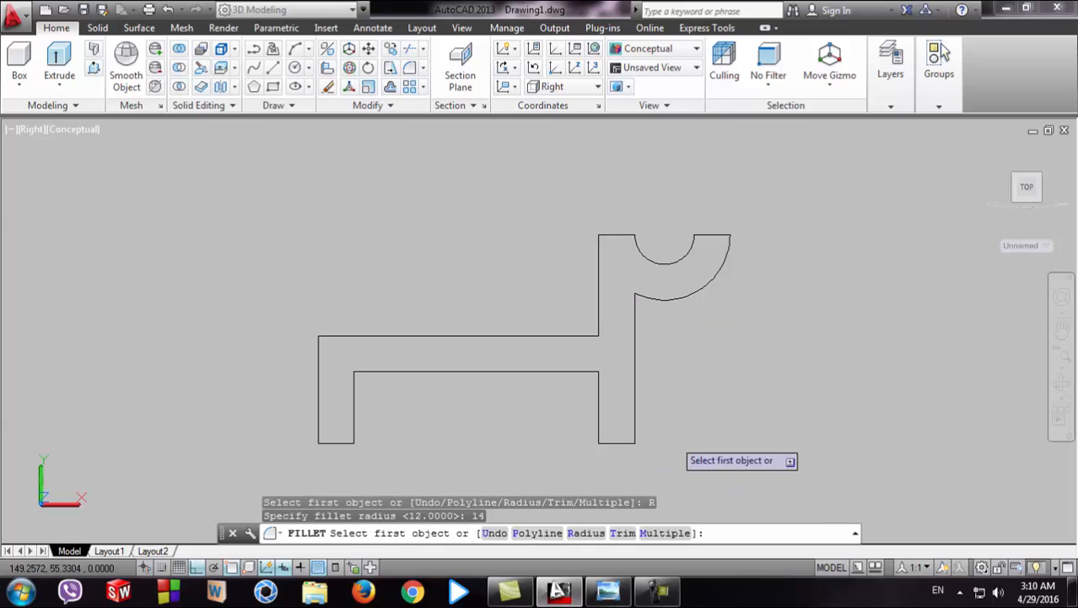
{"action": "left_click", "coordinate": [635, 337]}
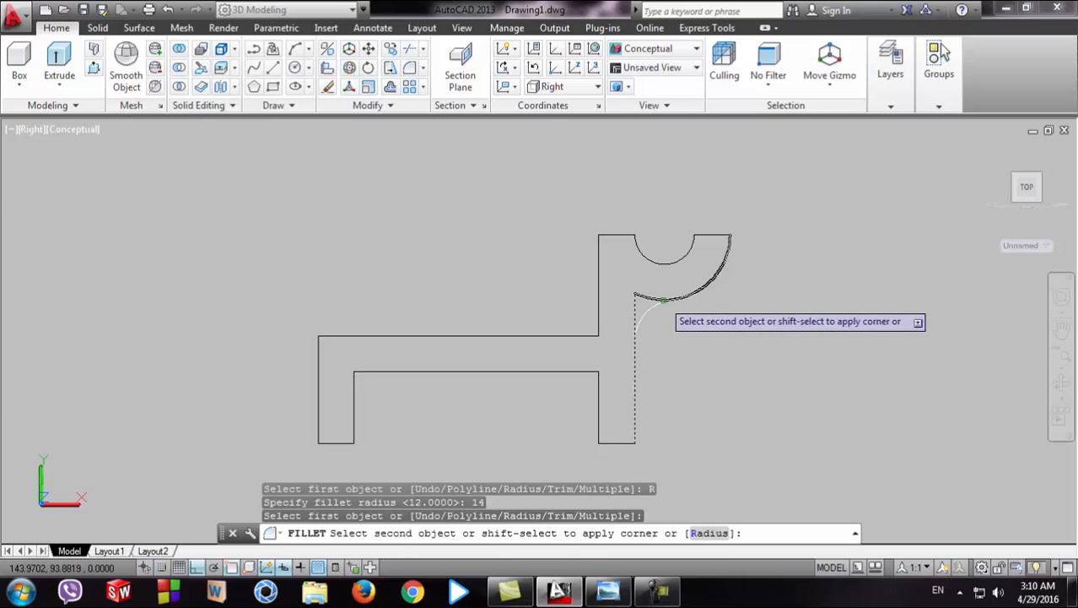
{"action": "left_click", "coordinate": [667, 302]}
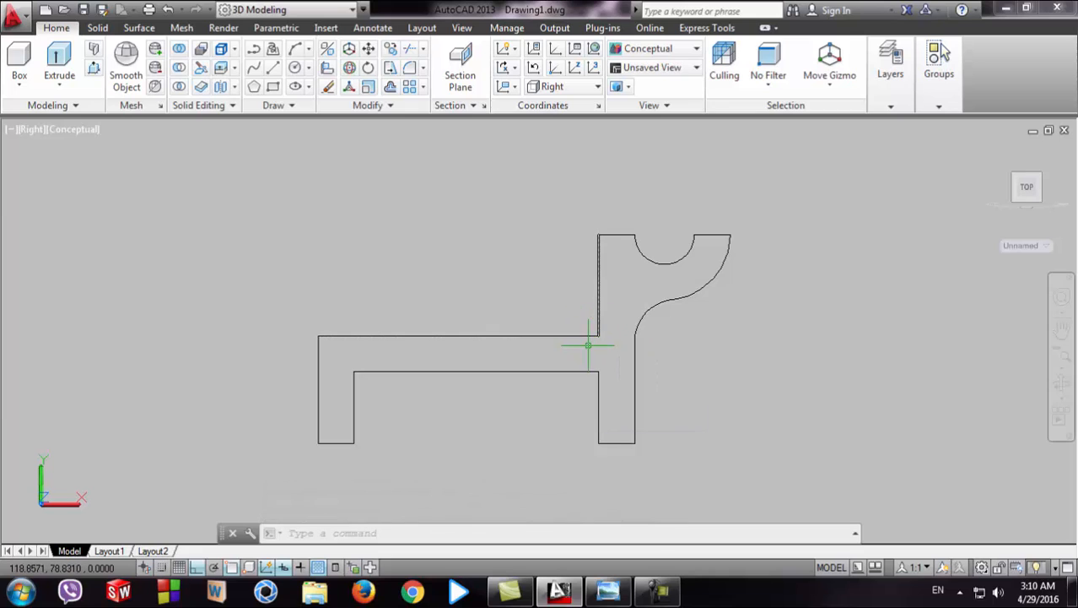
- Compare the profile with the reference image and check in AutoCAD whether its edges are separate lines
{"action": "left_click", "coordinate": [606, 592]}
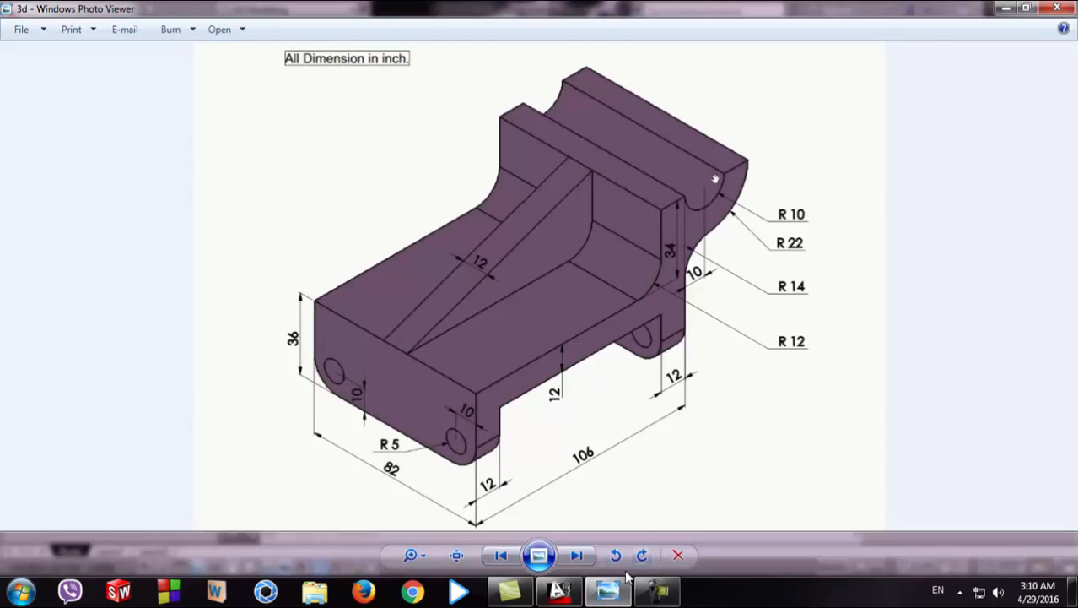
{"action": "left_click", "coordinate": [559, 591]}
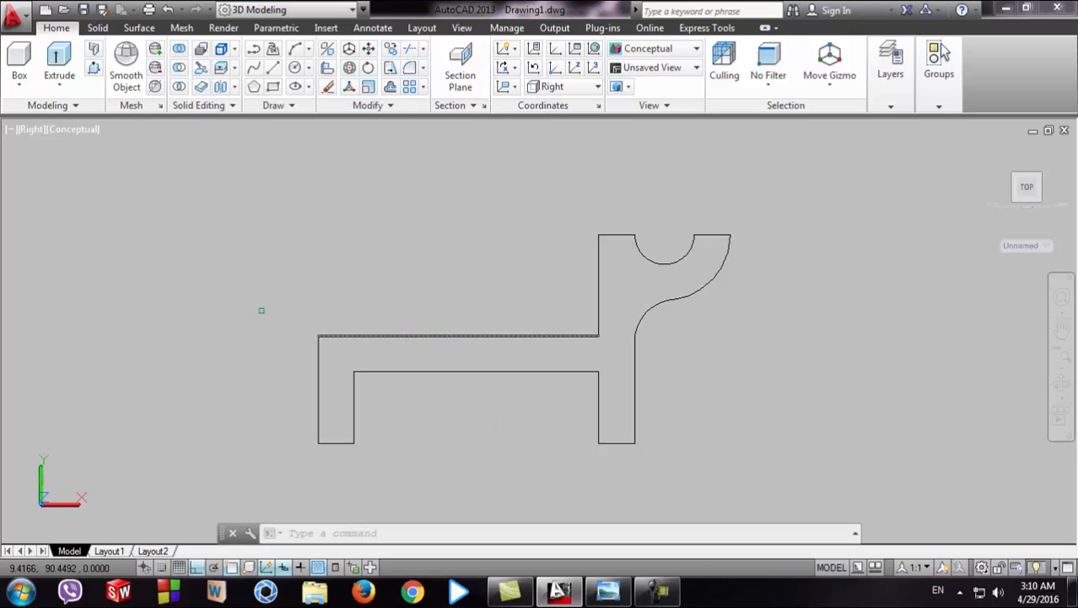
{"action": "left_click", "coordinate": [357, 337]}
{"action": "key", "text": "Escape"}
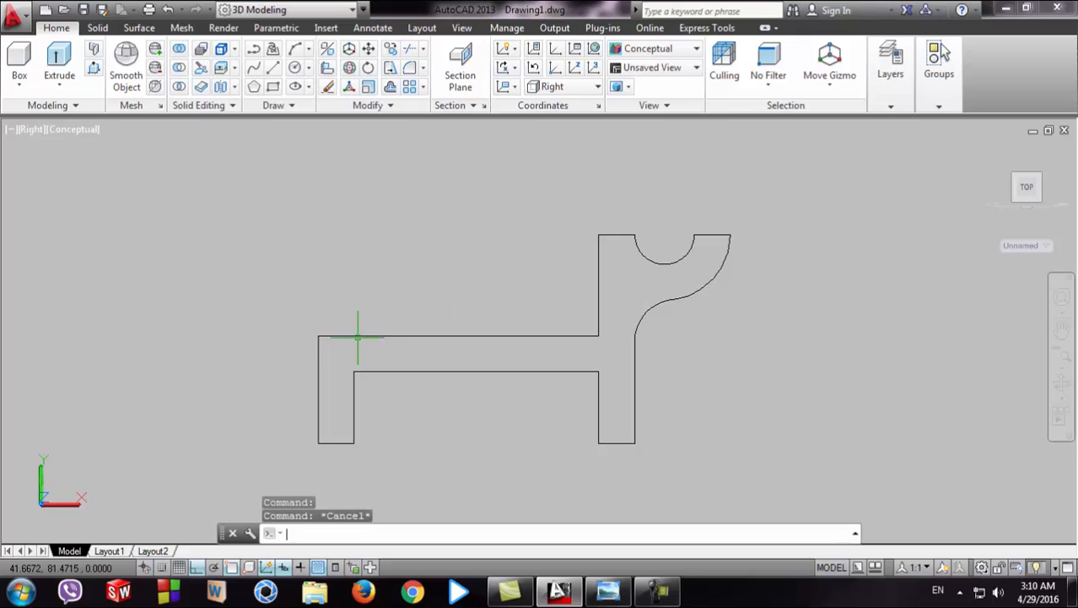
{"action": "left_click", "coordinate": [319, 361]}
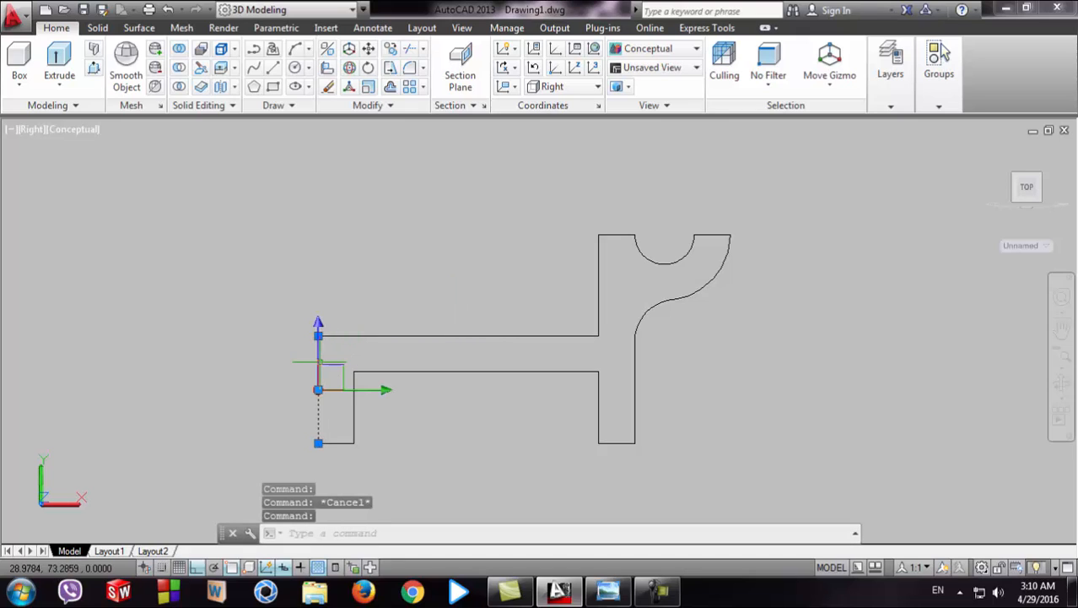
{"action": "left_click", "coordinate": [413, 371]}
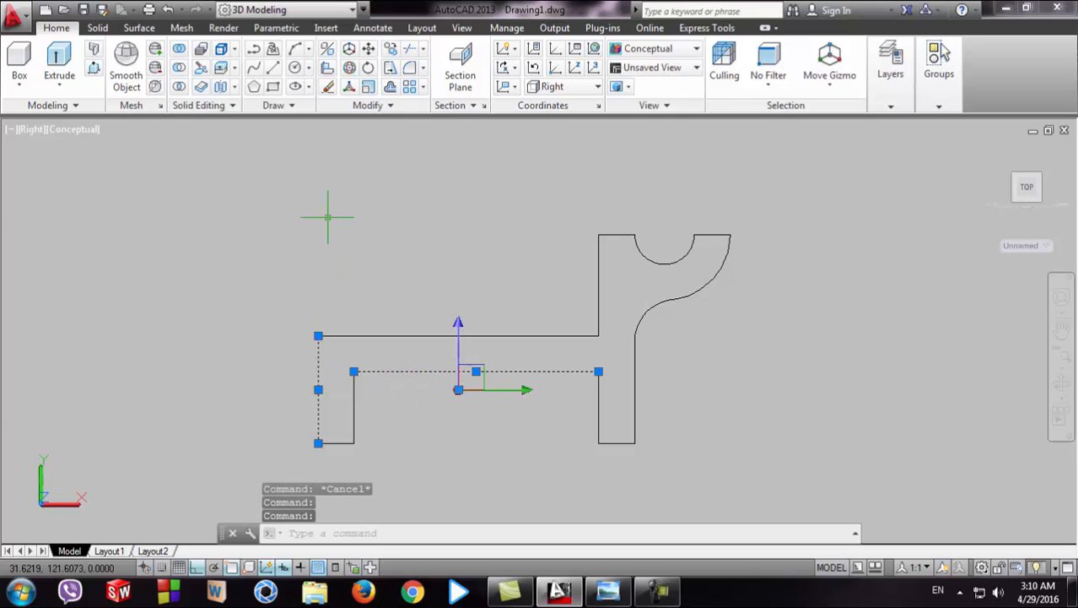
{"action": "key", "text": "Escape"}
- Convert all the lines and arcs of the closed side profile into a single region
{"action": "middle_click_drag", "start_coordinate": [335, 284], "coordinate": [336, 244]}
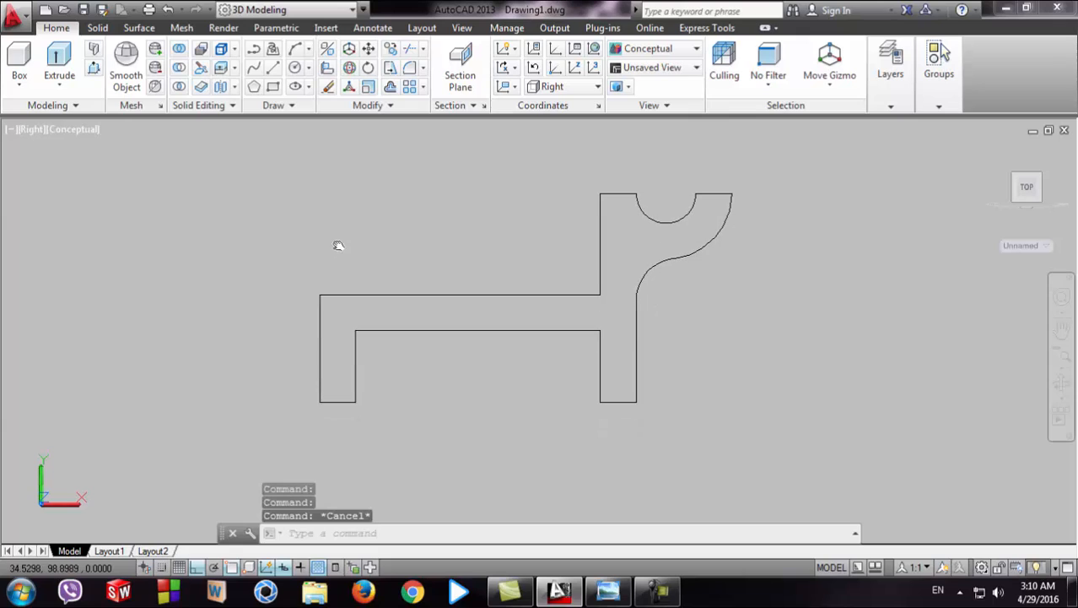
{"action": "left_click", "coordinate": [293, 106]}
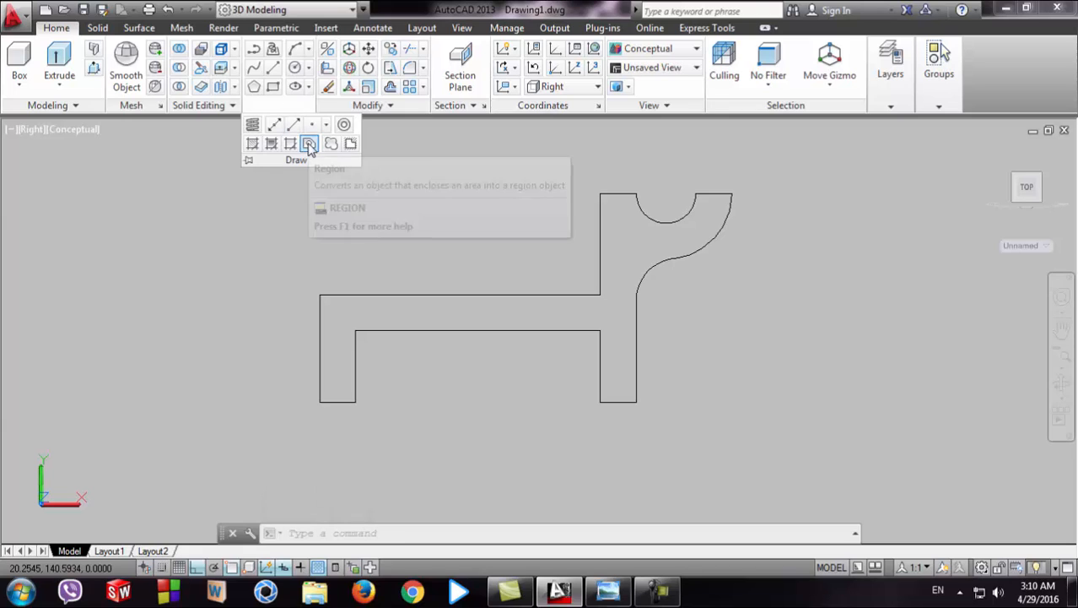
{"action": "left_click", "coordinate": [309, 144]}
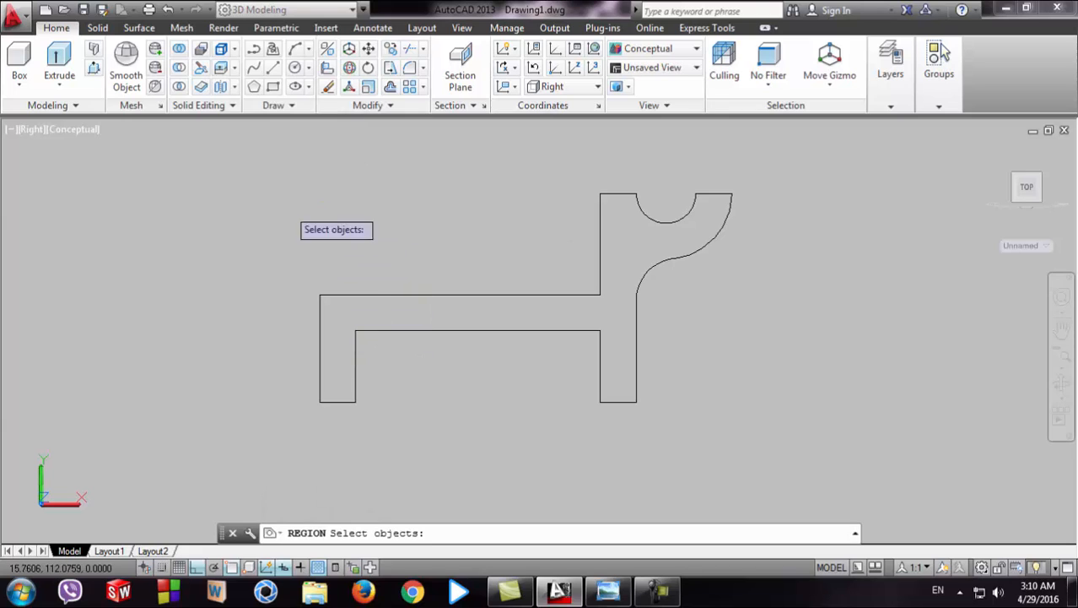
{"action": "left_click", "coordinate": [257, 169]}
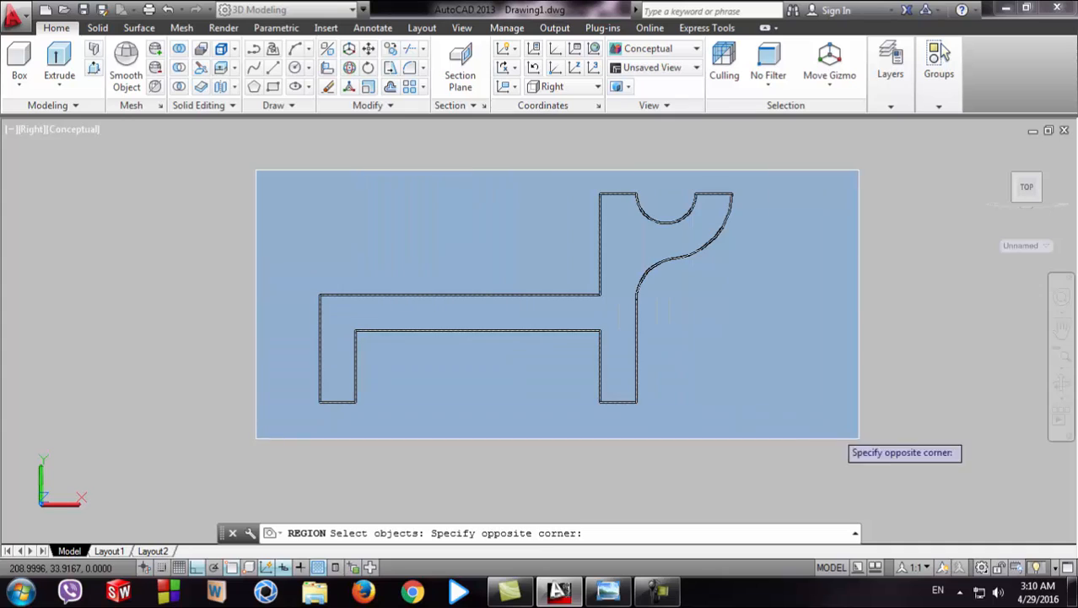
{"action": "left_click", "coordinate": [759, 428]}
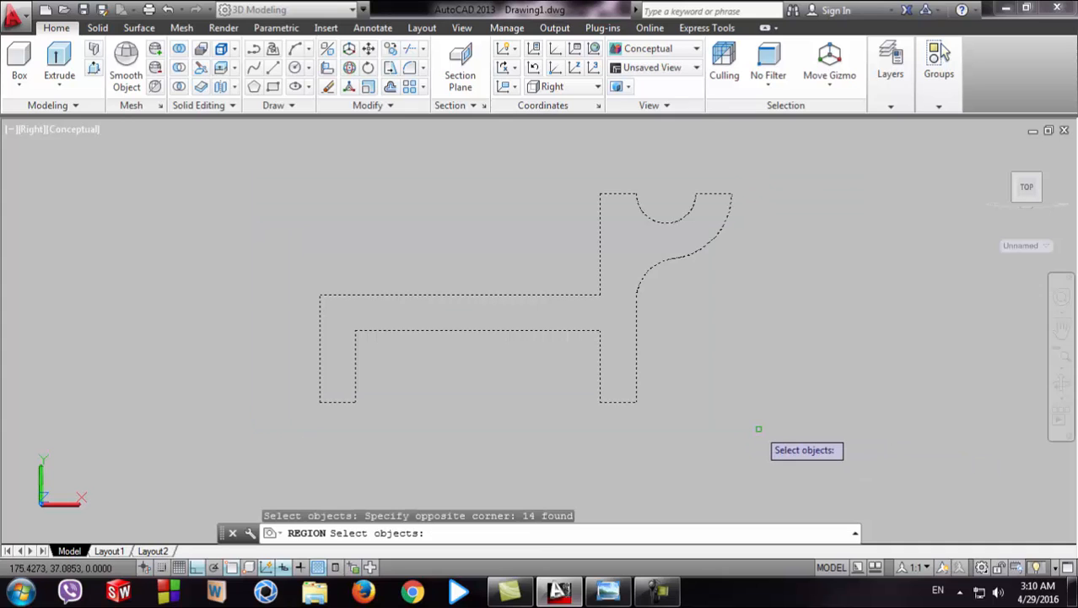
{"action": "key", "text": "Return"}
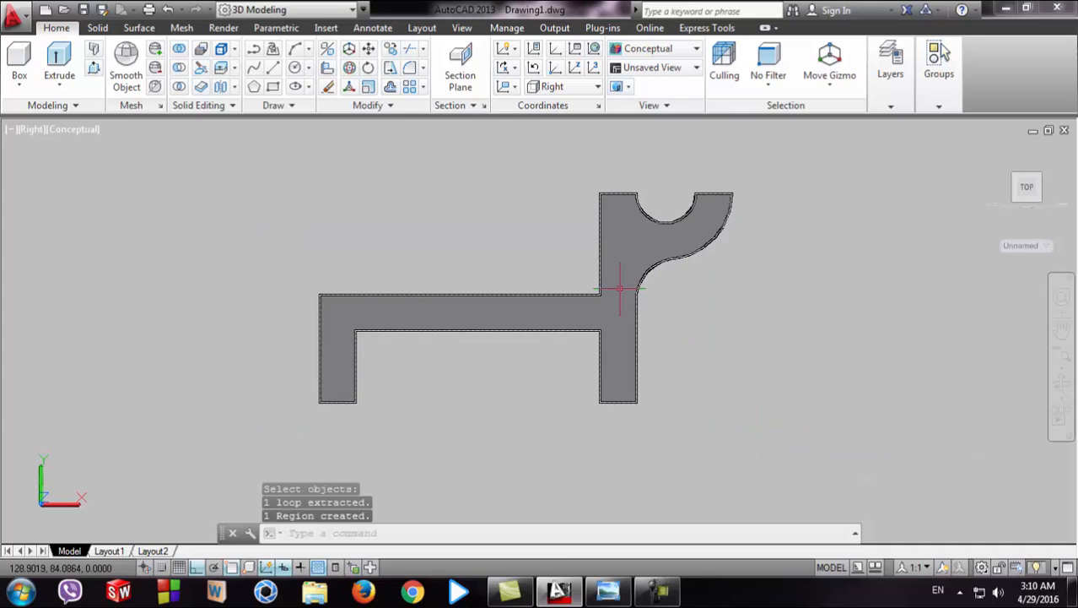
- Change the model view from Right to SE Isometric
{"action": "left_click", "coordinate": [28, 130]}
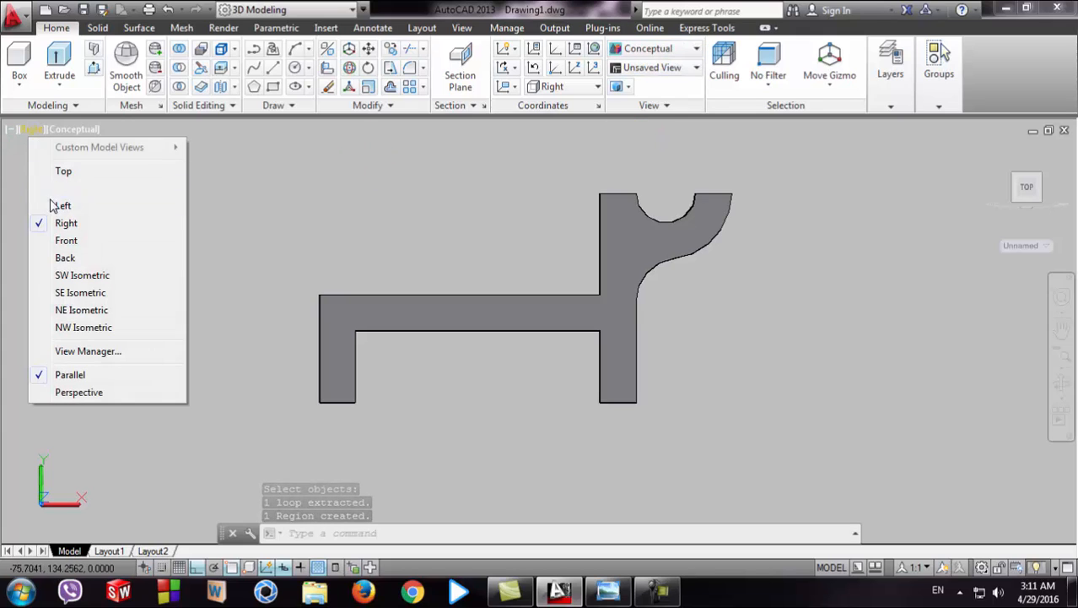
{"action": "left_click", "coordinate": [75, 275]}
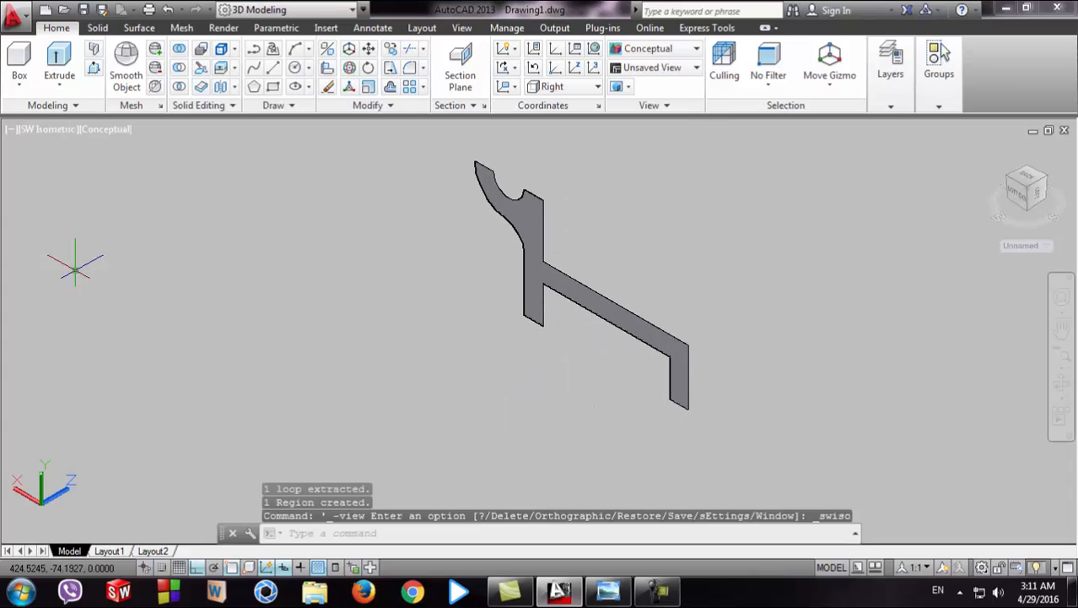
{"action": "left_click", "coordinate": [30, 132]}
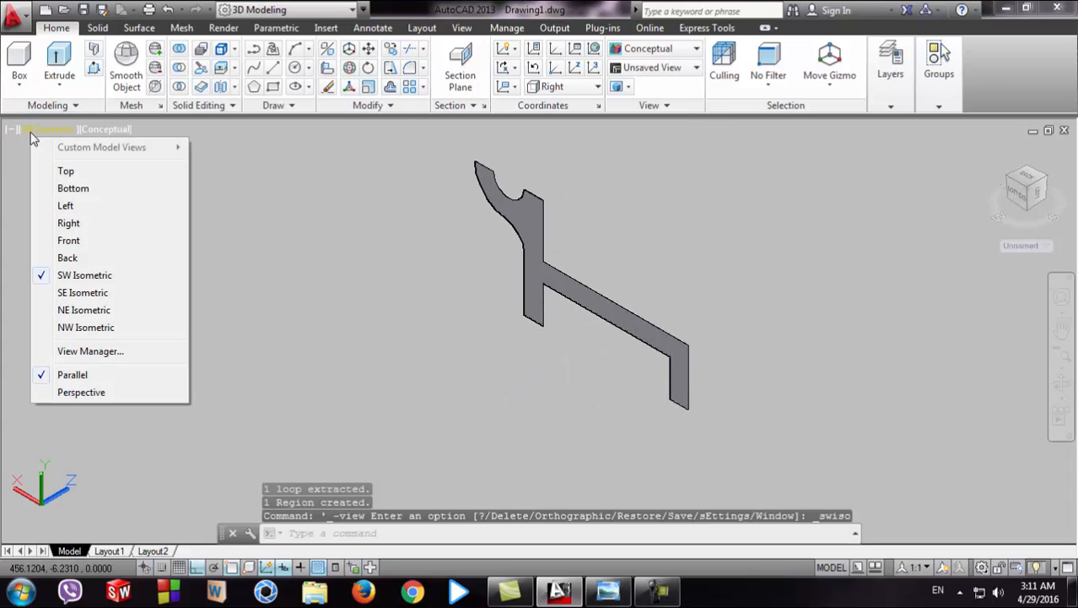
{"action": "left_click", "coordinate": [94, 293]}
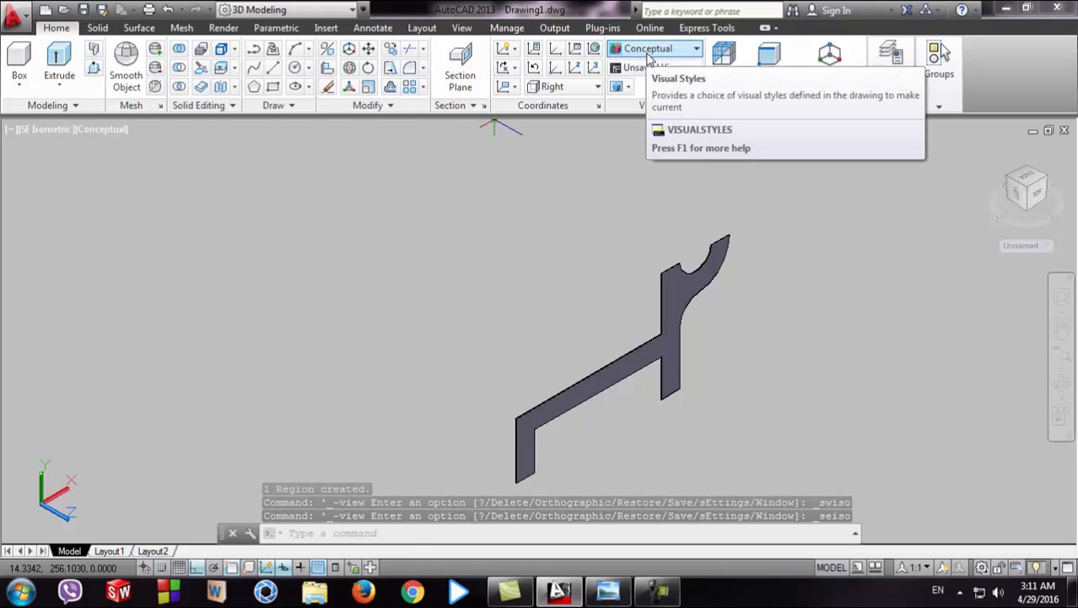
- Try the 2D Wireframe visual style on the region and return to Conceptual
{"action": "left_click", "coordinate": [648, 54]}
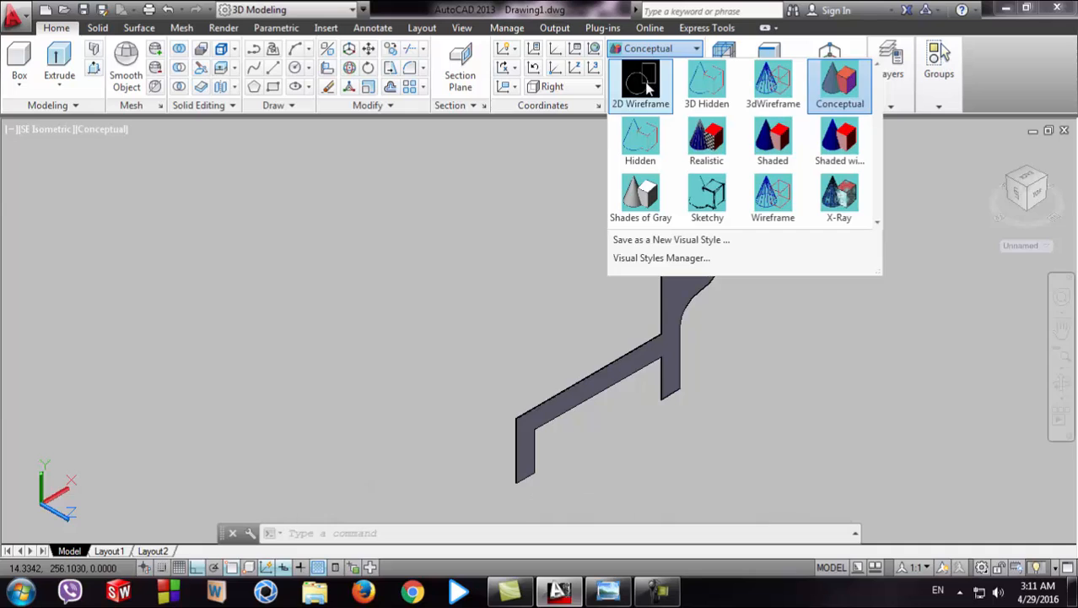
{"action": "left_click", "coordinate": [647, 84]}
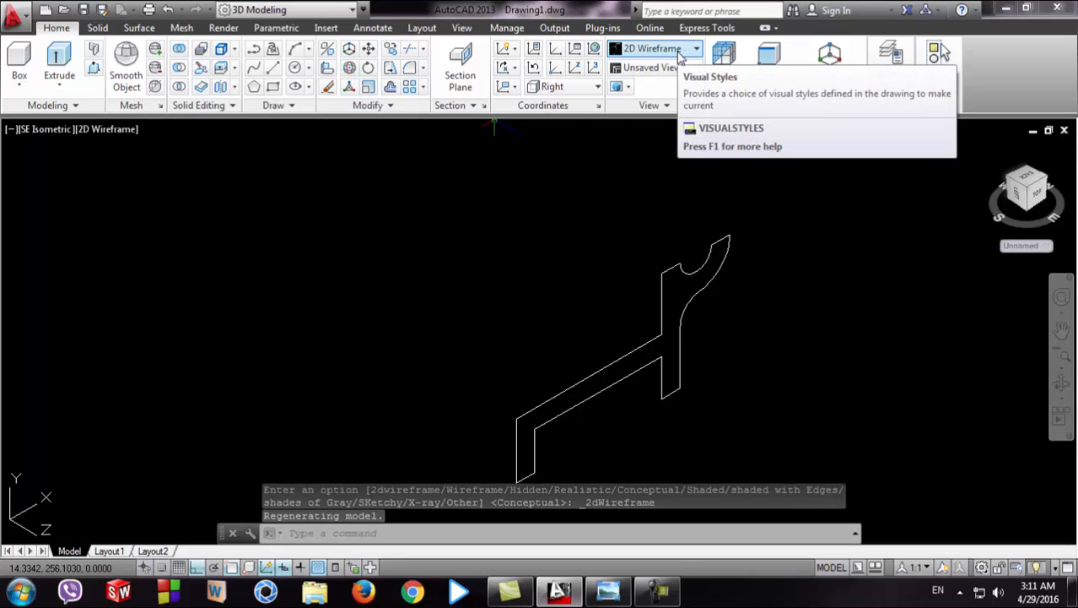
{"action": "left_click", "coordinate": [680, 54]}
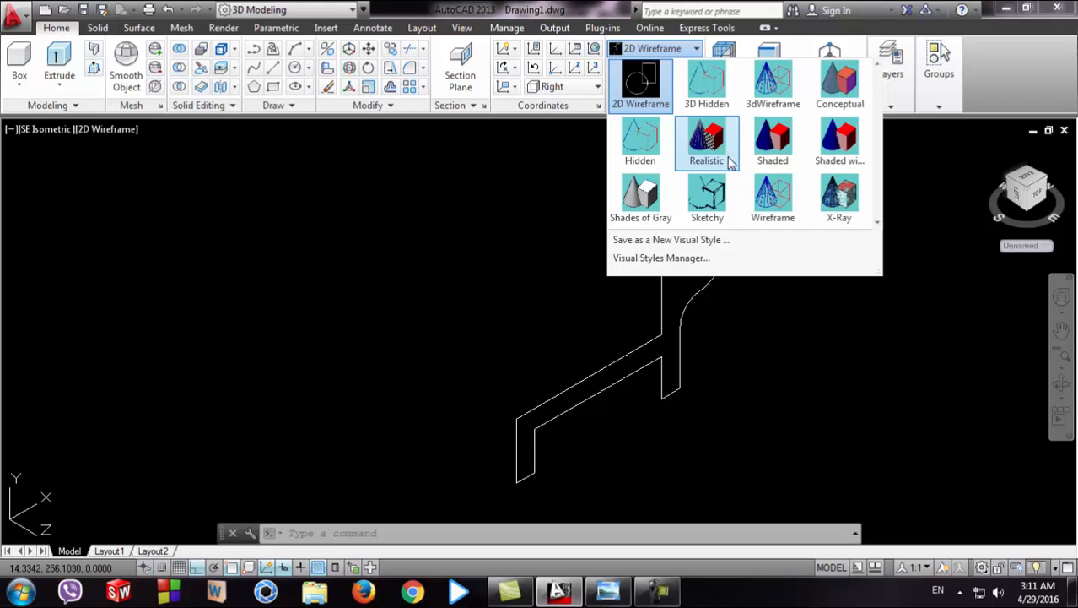
{"action": "left_click", "coordinate": [831, 99]}
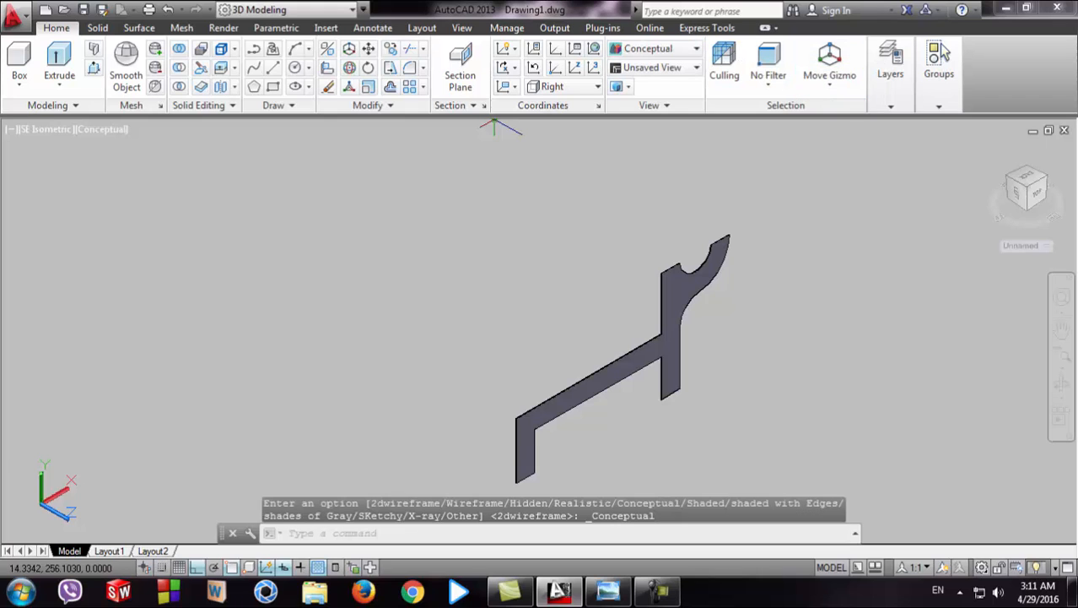
- Check the bracket's width in the reference image and extrude the profile region by -82 inches in AutoCAD
{"action": "left_click", "coordinate": [631, 596]}
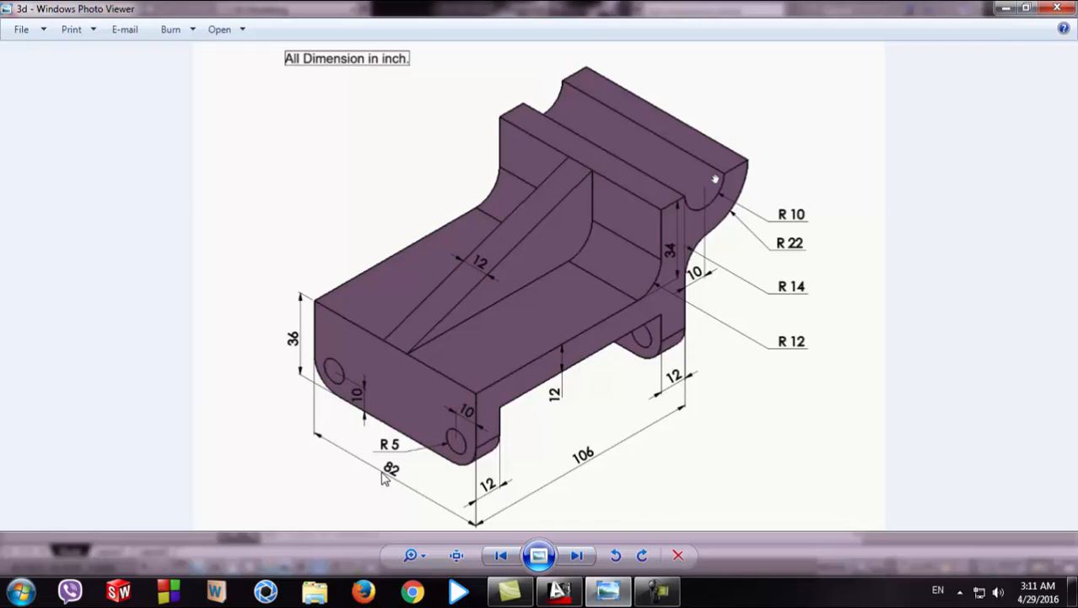
{"action": "left_click", "coordinate": [558, 589]}
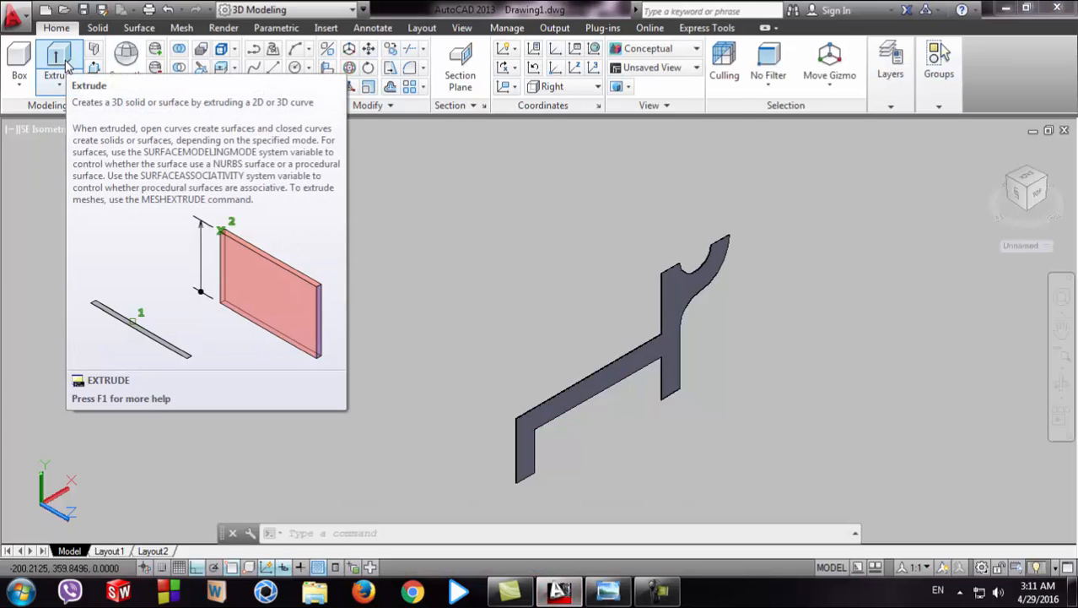
{"action": "left_click", "coordinate": [67, 66]}
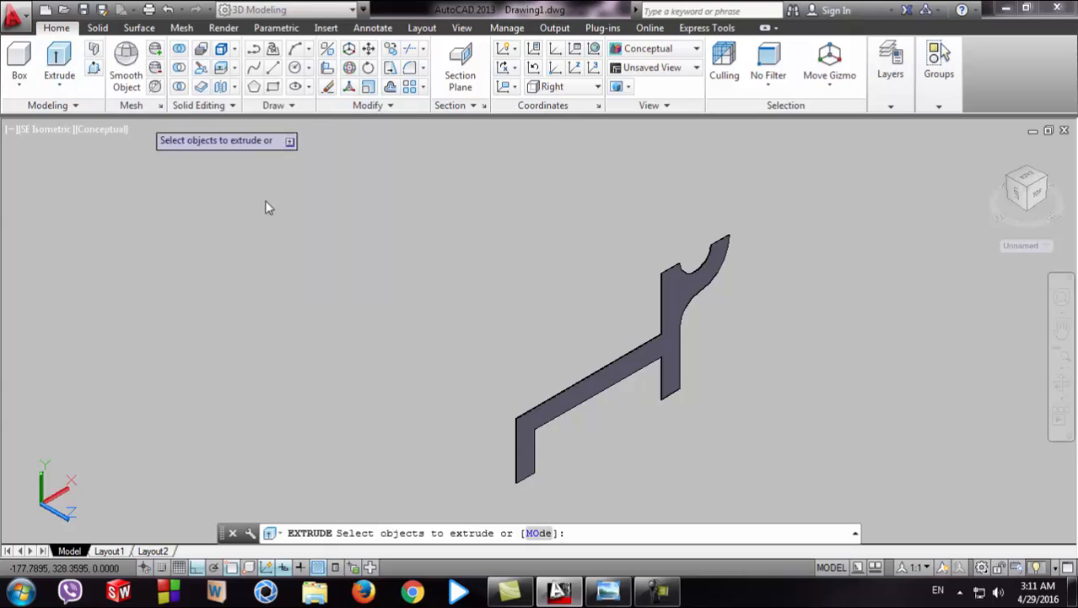
{"action": "left_click", "coordinate": [591, 391]}
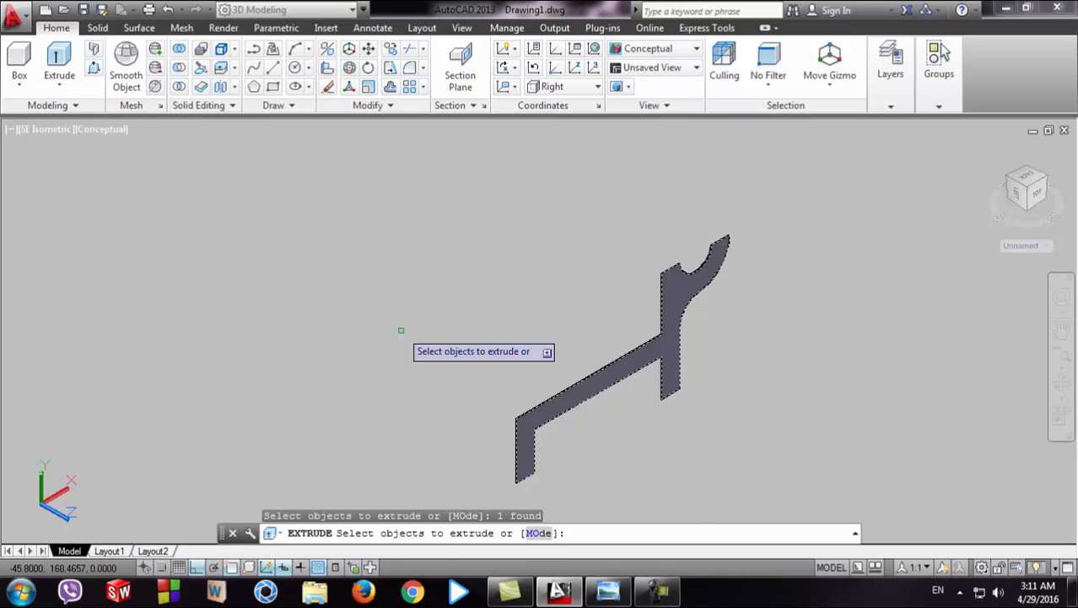
{"action": "key", "text": "Return"}
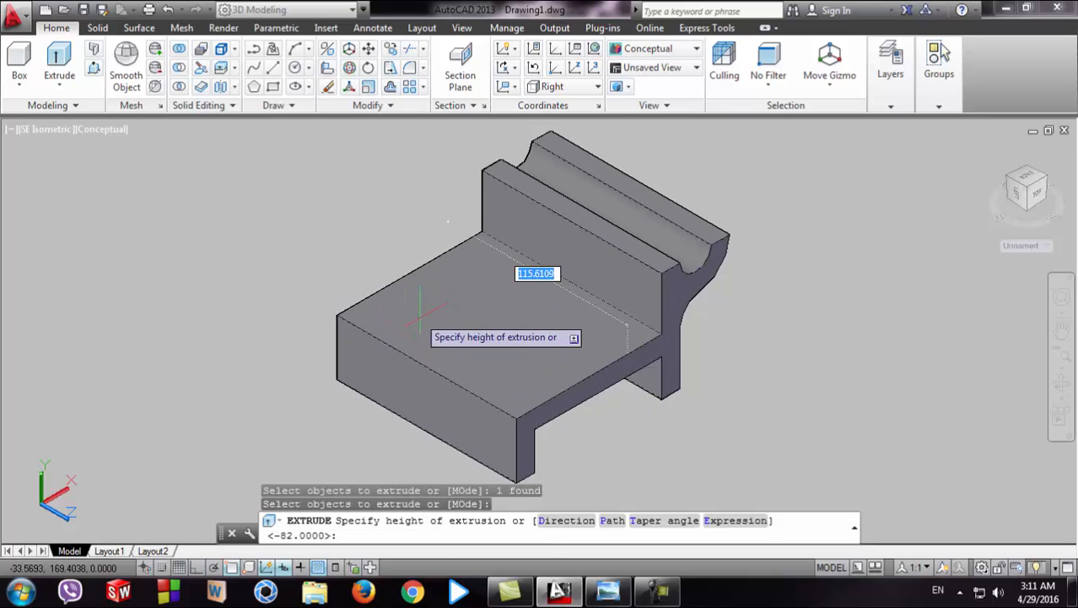
{"action": "type", "text": "8"}
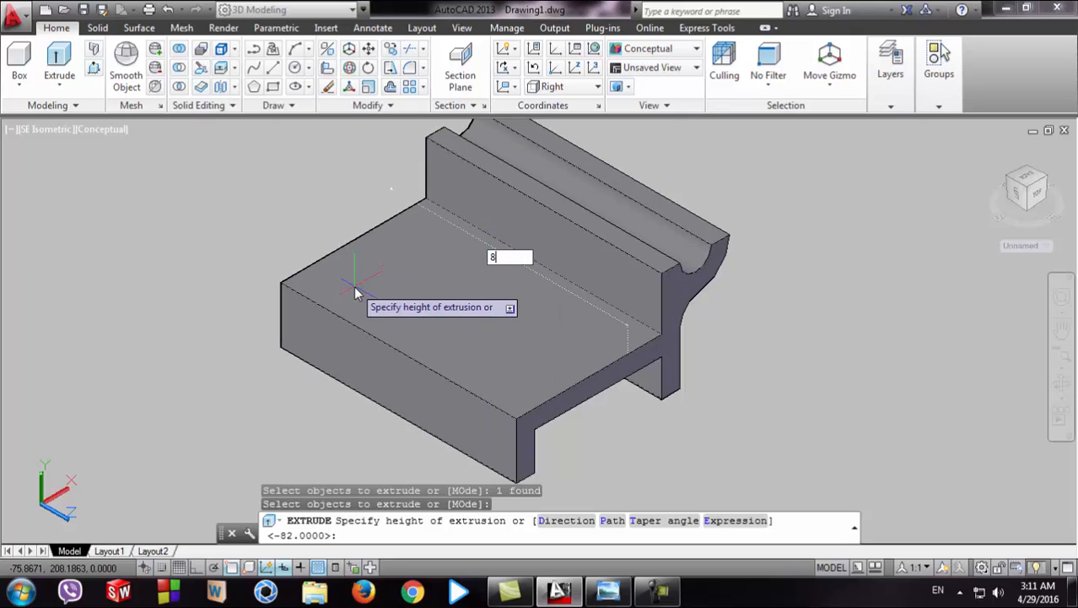
{"action": "type", "text": "2"}
{"action": "key", "text": "Home"}
{"action": "type", "text": "-"}
{"action": "type", "text": "82"}
{"action": "key", "text": "Return"}
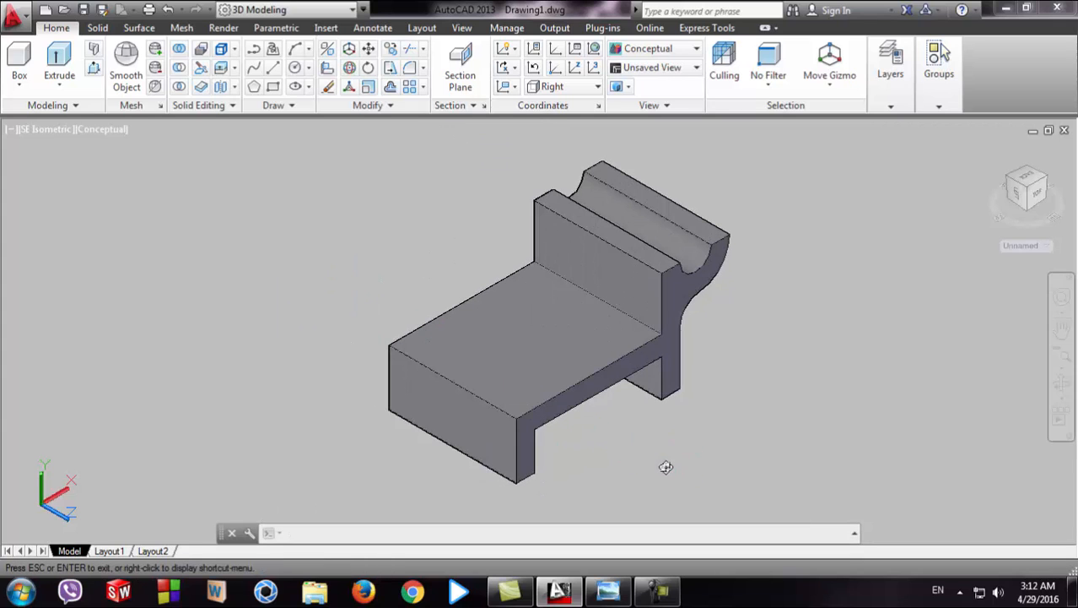
{"action": "middle_click_drag", "start_coordinate": [664, 467], "coordinate": [661, 435], "text": "shift"}
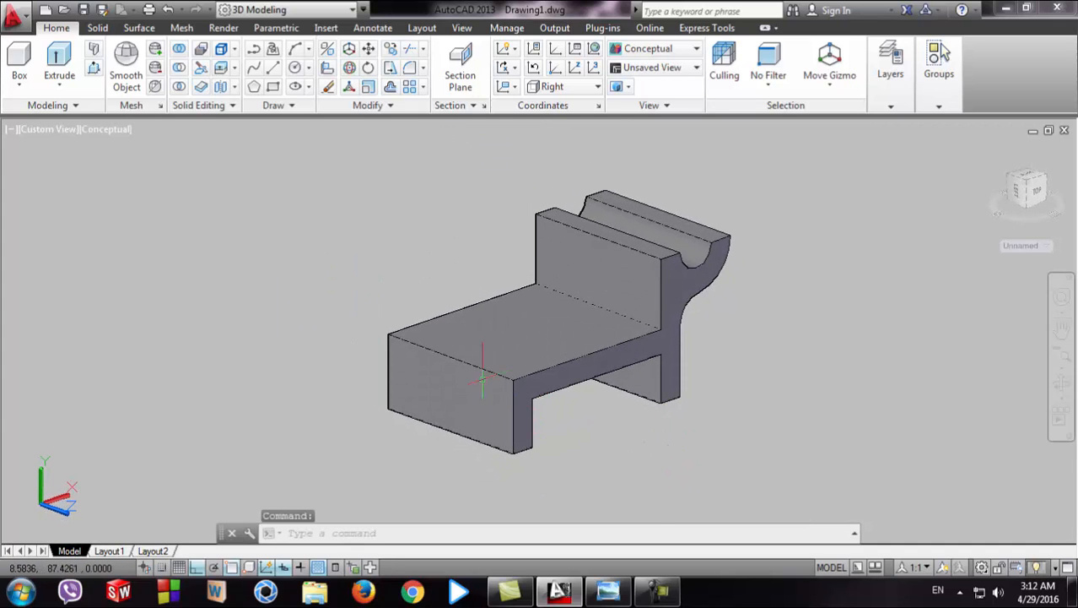
- Check the rib in the reference image and define a UCS in AutoCAD at the base's front top edge midpoint, X along the base, Y upward
{"action": "left_click", "coordinate": [608, 591]}
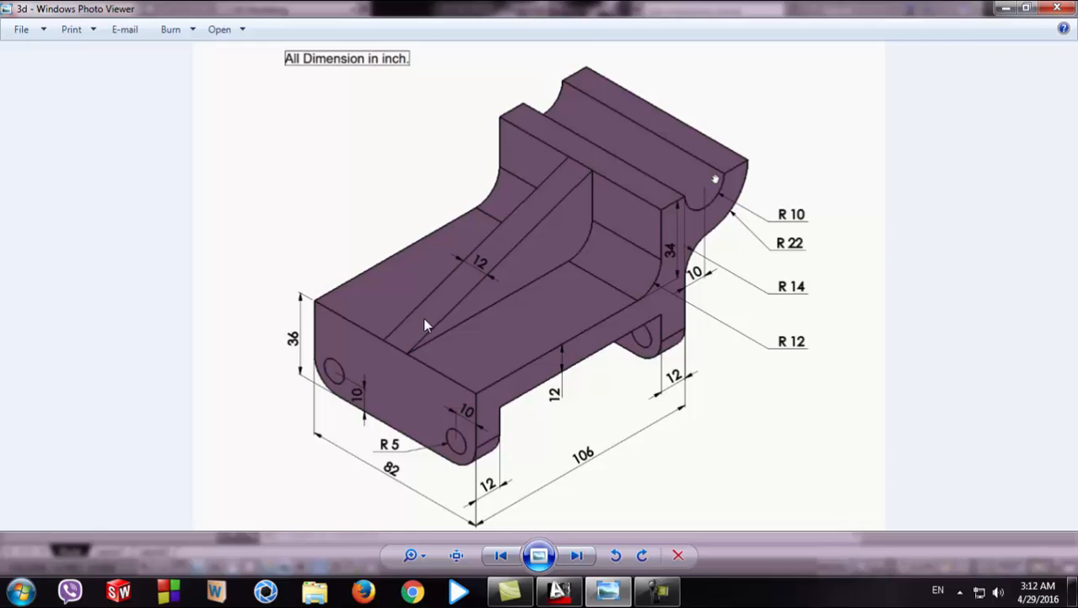
{"action": "left_click", "coordinate": [560, 590]}
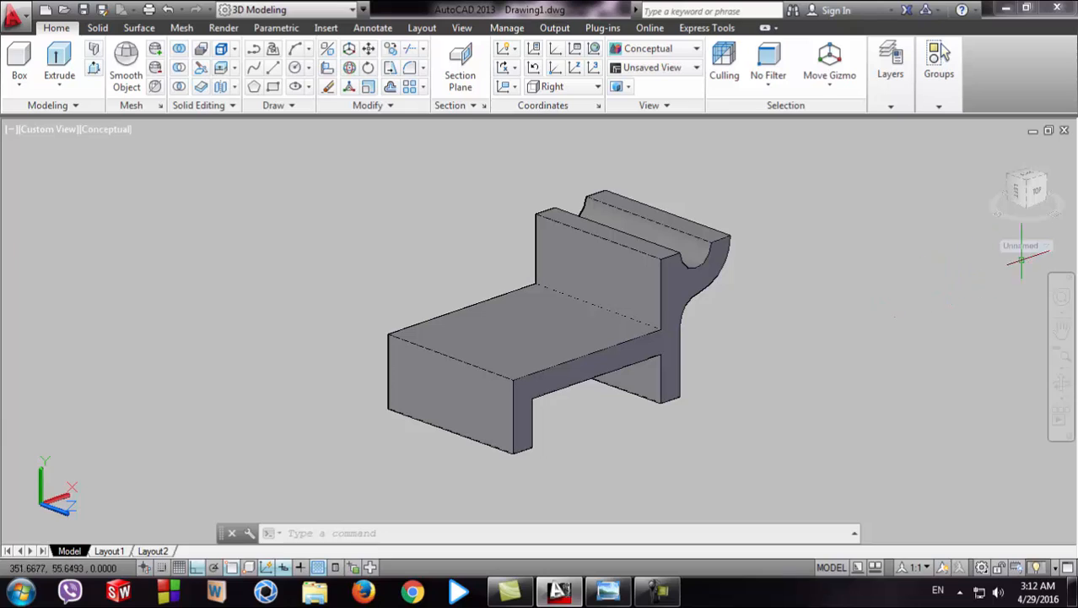
{"action": "left_click", "coordinate": [1047, 246]}
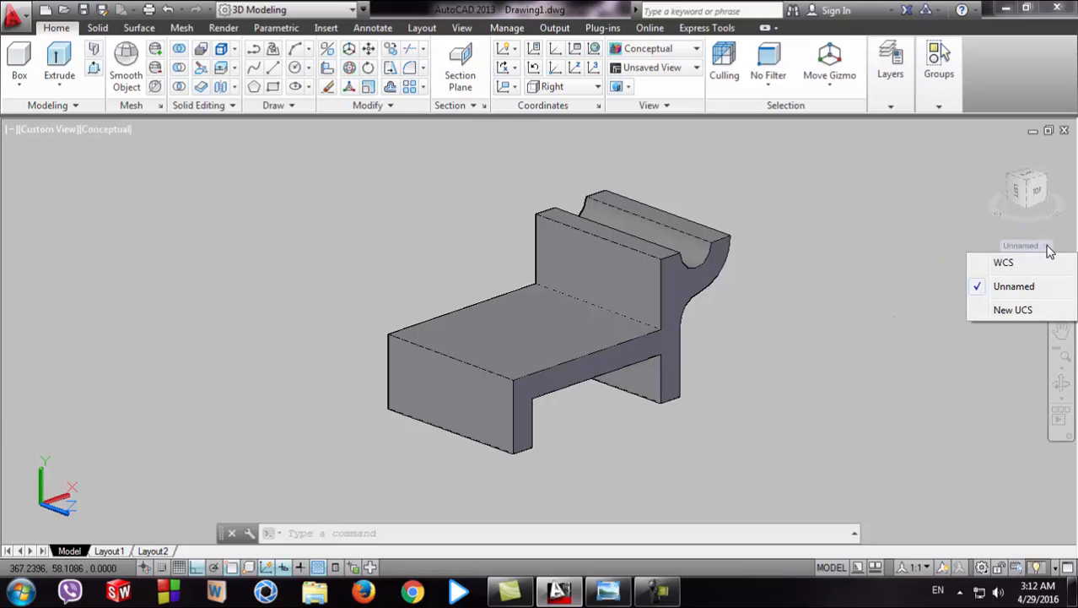
{"action": "left_click", "coordinate": [1001, 315]}
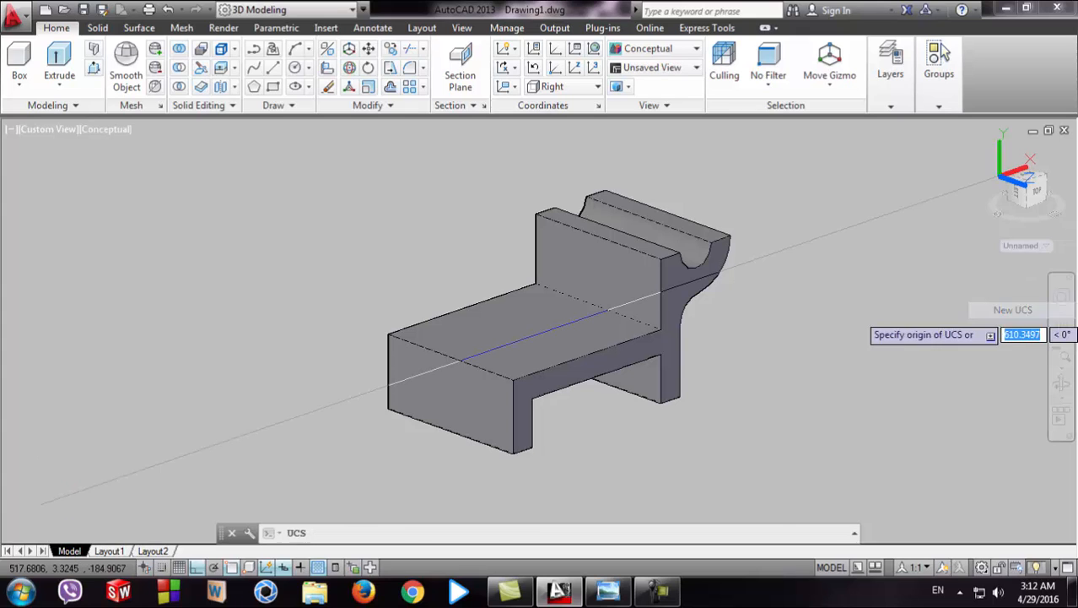
{"action": "scroll", "coordinate": [450, 364], "scroll_direction": "up", "scroll_amount": 2}
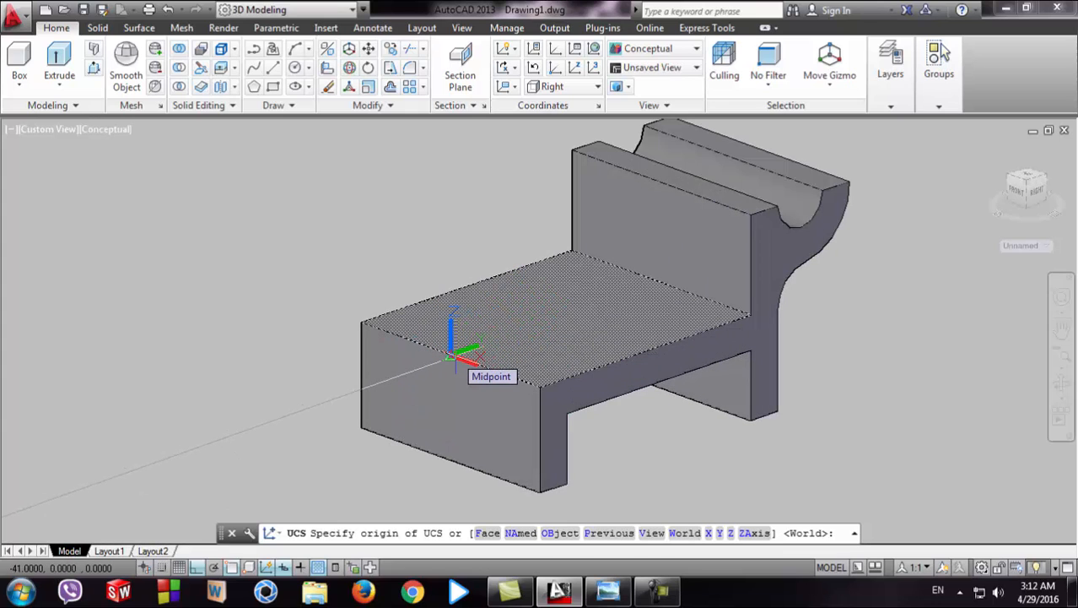
{"action": "left_click", "coordinate": [454, 357]}
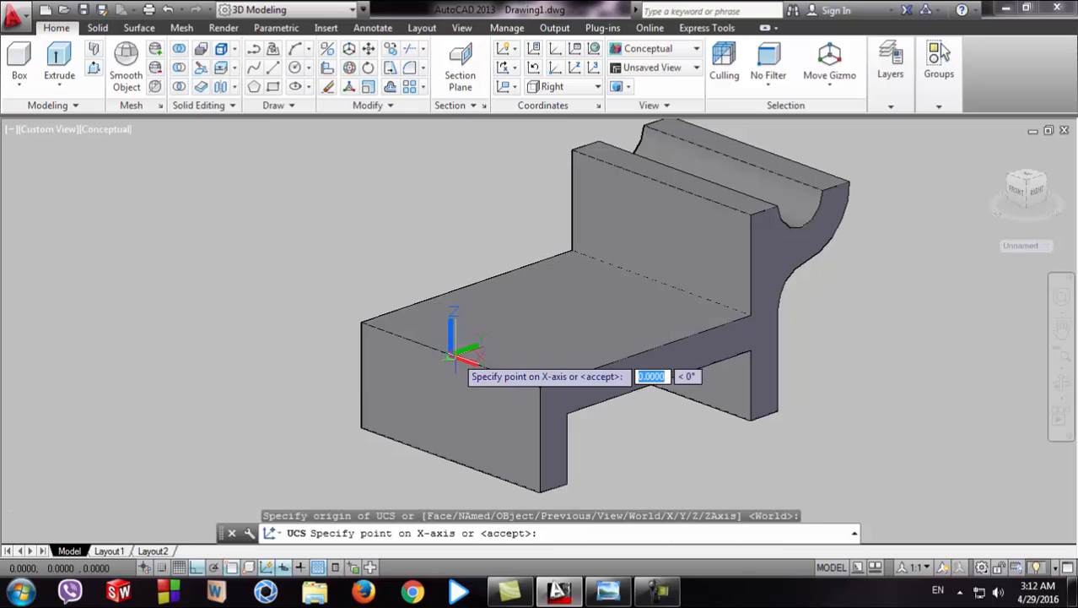
{"action": "left_click", "coordinate": [608, 297]}
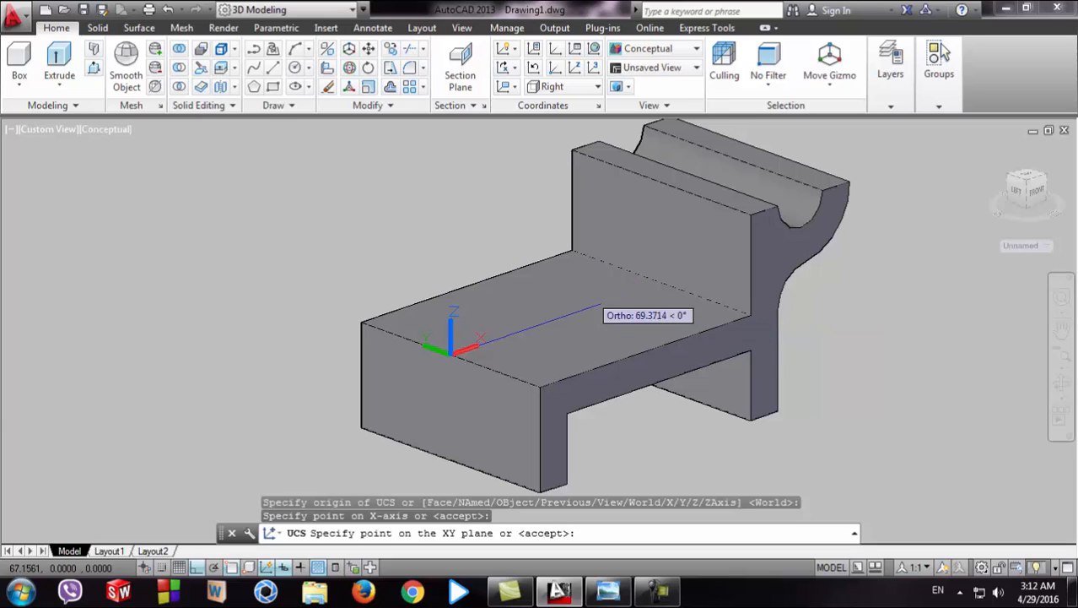
{"action": "left_click", "coordinate": [452, 184]}
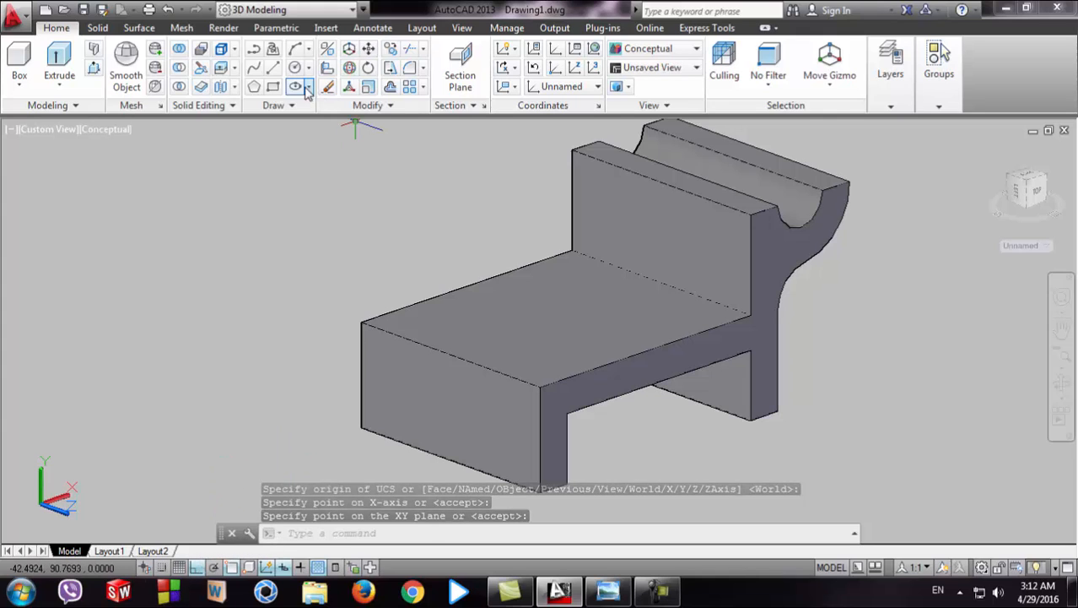
- Draw the closed triangular rib profile with ortho off, joining the midpoints of the wall's top front edge, base's front top edge and wall-base corner
{"action": "left_click", "coordinate": [272, 70]}
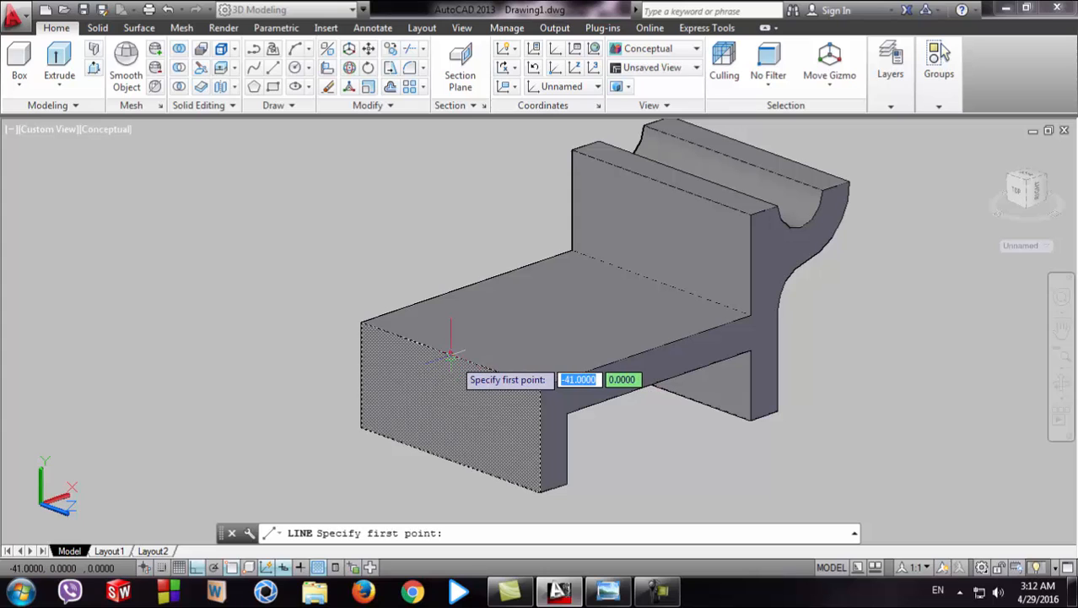
{"action": "left_click", "coordinate": [663, 184]}
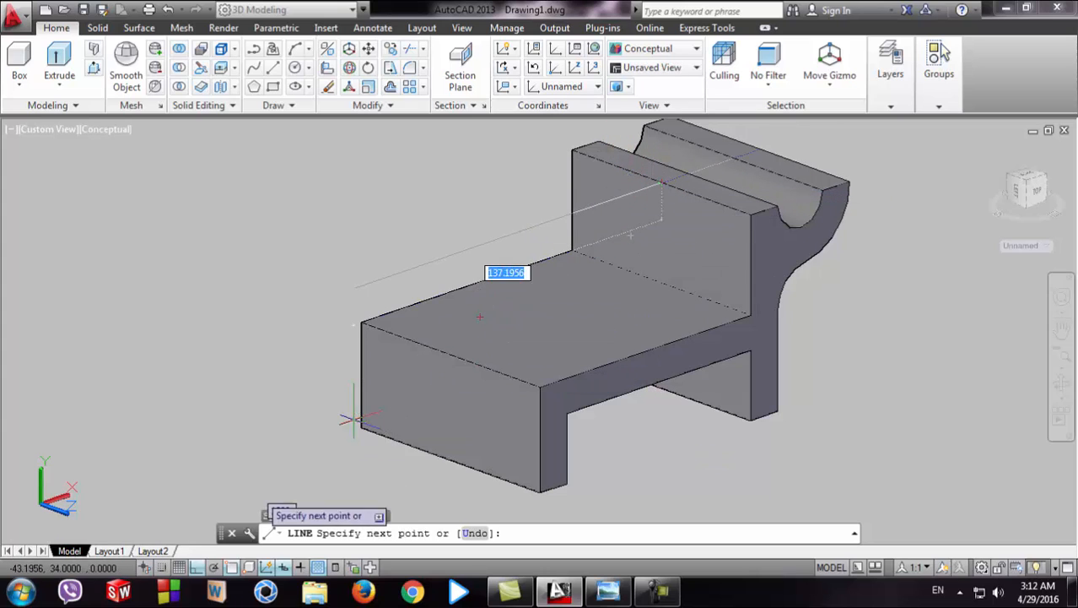
{"action": "key", "text": "F8"}
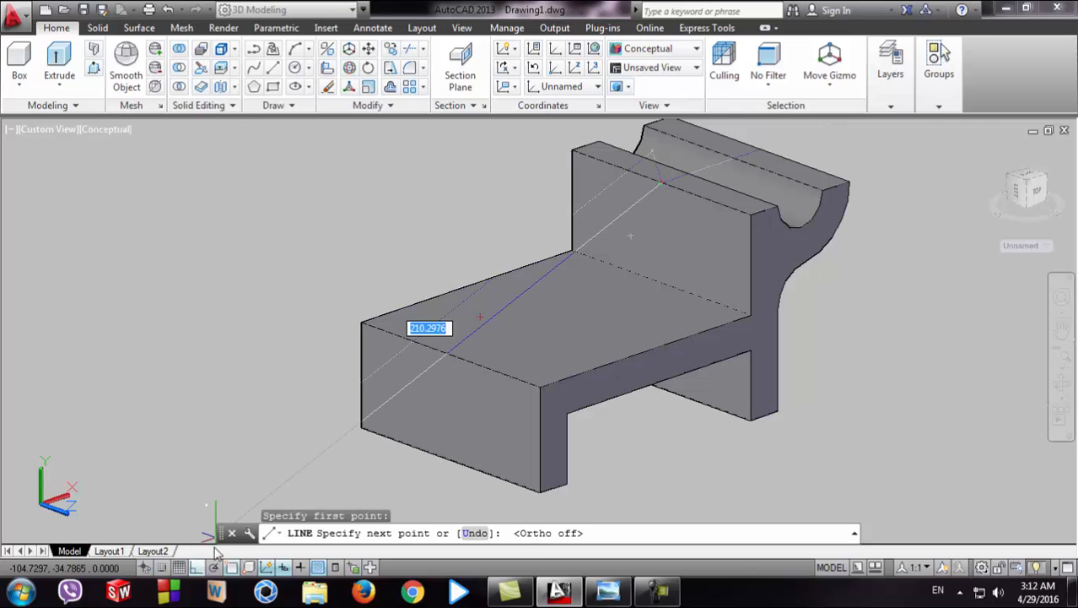
{"action": "left_click", "coordinate": [453, 354]}
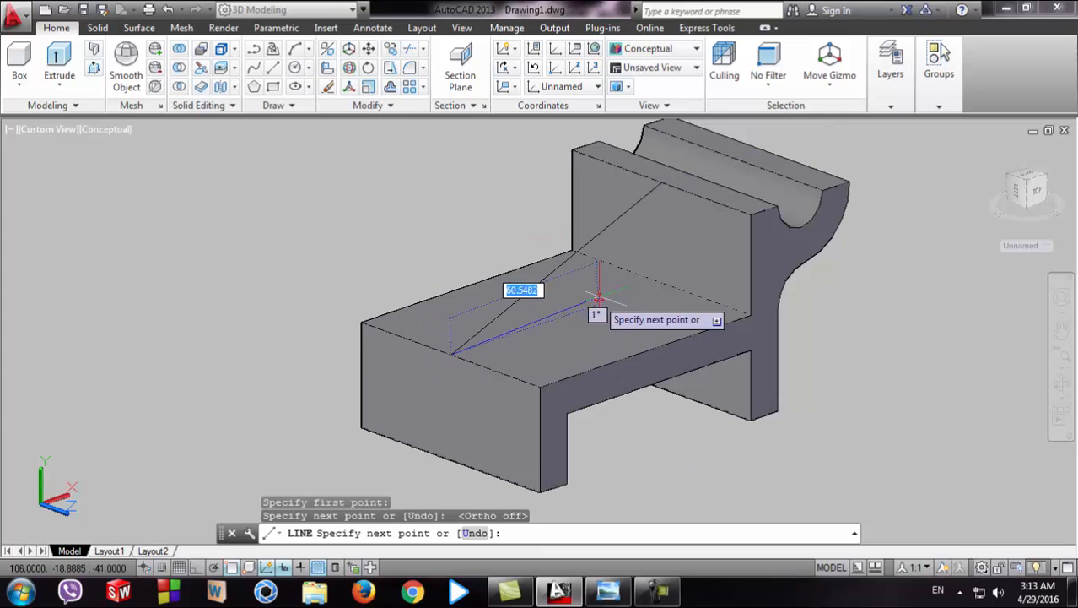
{"action": "left_click", "coordinate": [659, 280]}
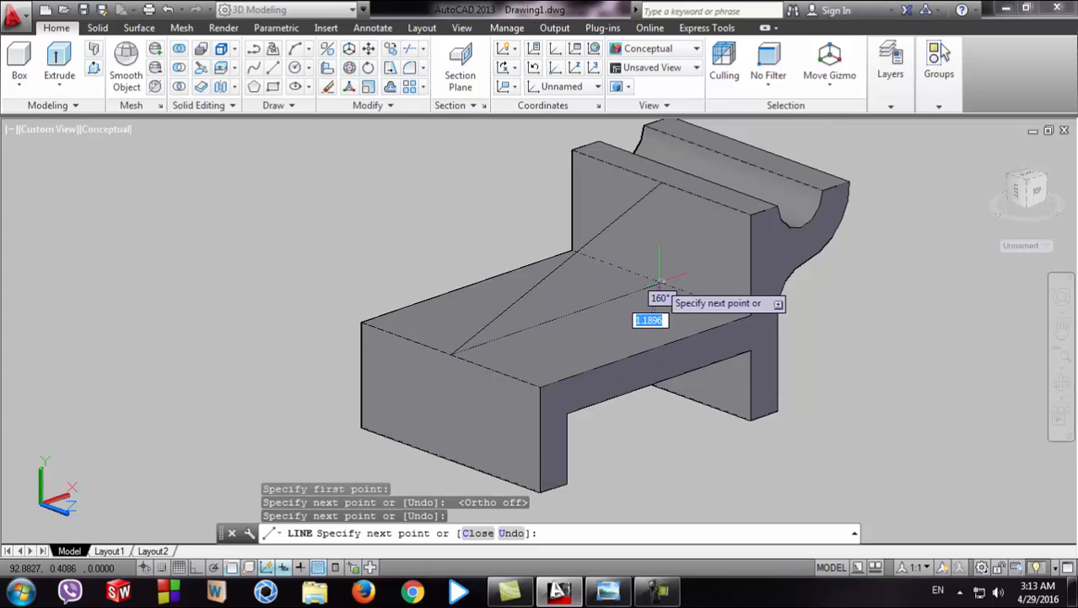
{"action": "left_click", "coordinate": [662, 183]}
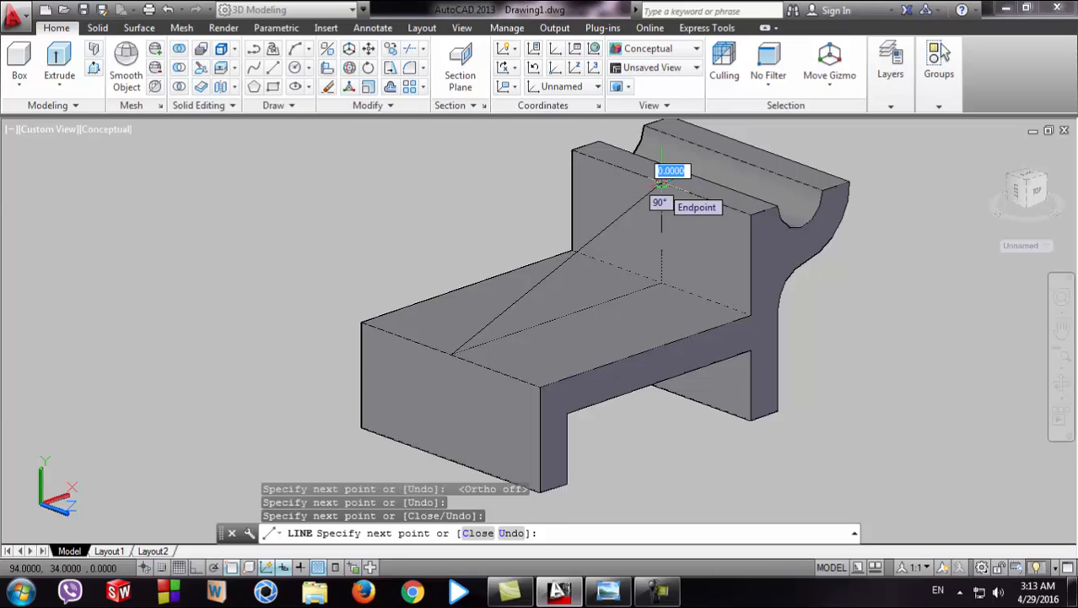
{"action": "key", "text": "Escape"}
- Convert the three lines of the triangular rib profile into a region
{"action": "middle_click_drag", "start_coordinate": [834, 352], "coordinate": [808, 349], "text": "shift"}
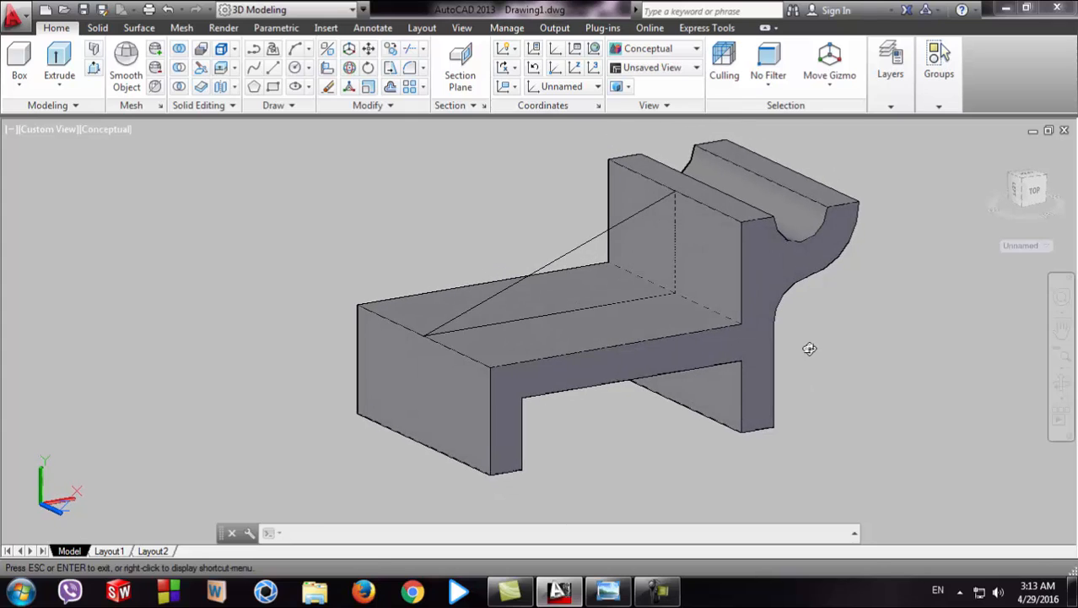
{"action": "left_click", "coordinate": [277, 104]}
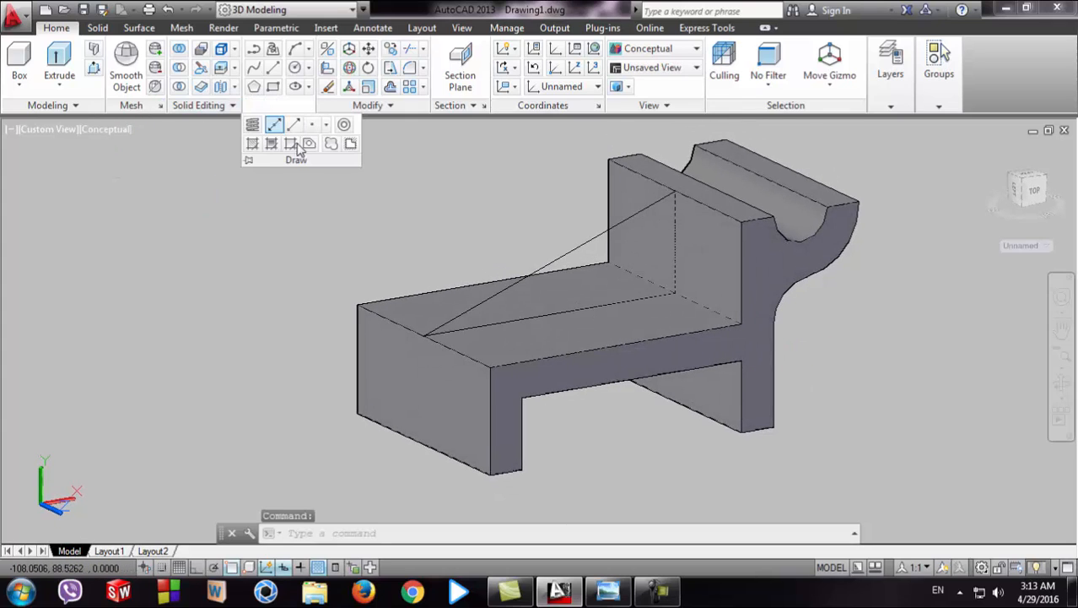
{"action": "left_click", "coordinate": [309, 144]}
{"action": "scroll", "coordinate": [440, 226], "scroll_direction": "down", "scroll_amount": 2}
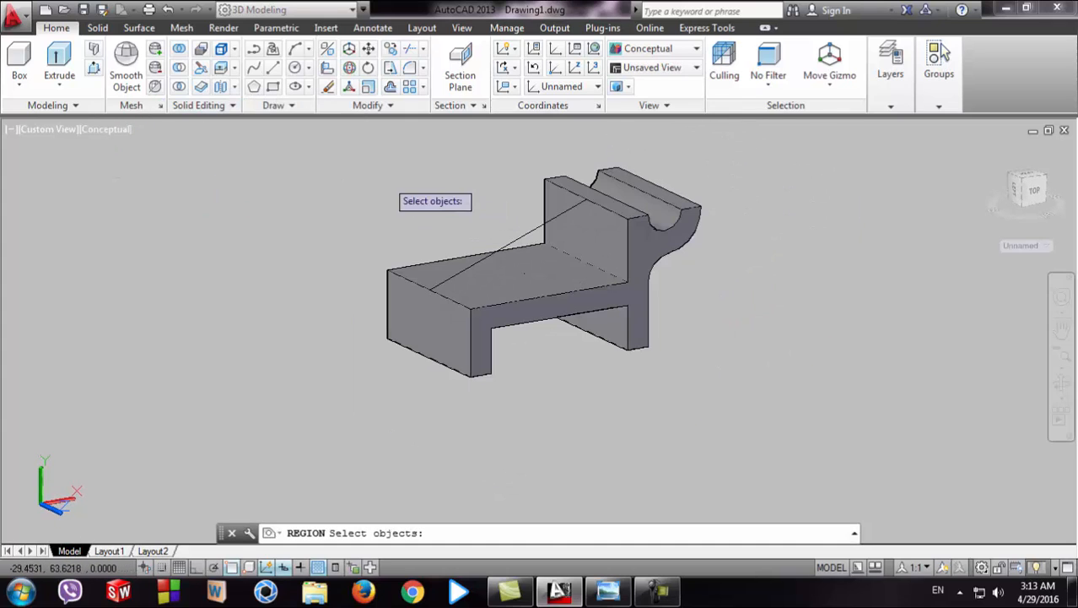
{"action": "left_click", "coordinate": [372, 177]}
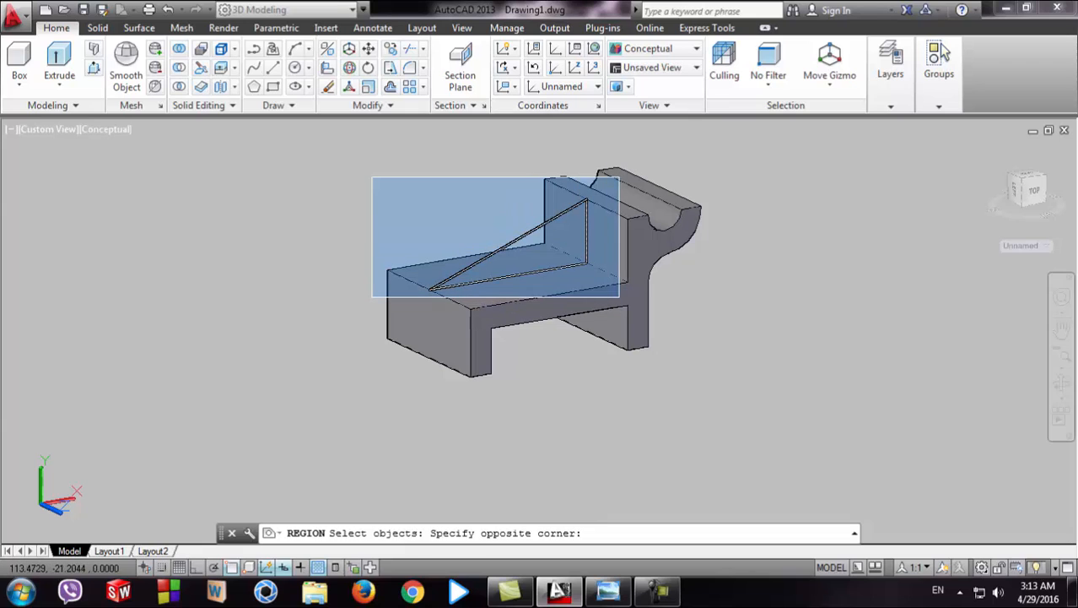
{"action": "left_click", "coordinate": [619, 297]}
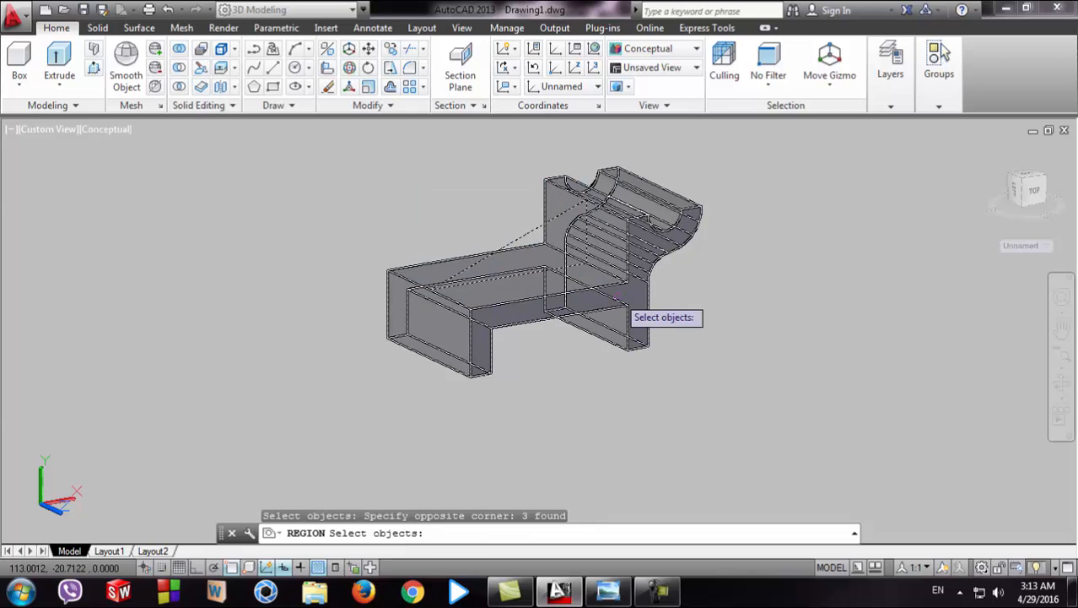
{"action": "key", "text": "Return"}
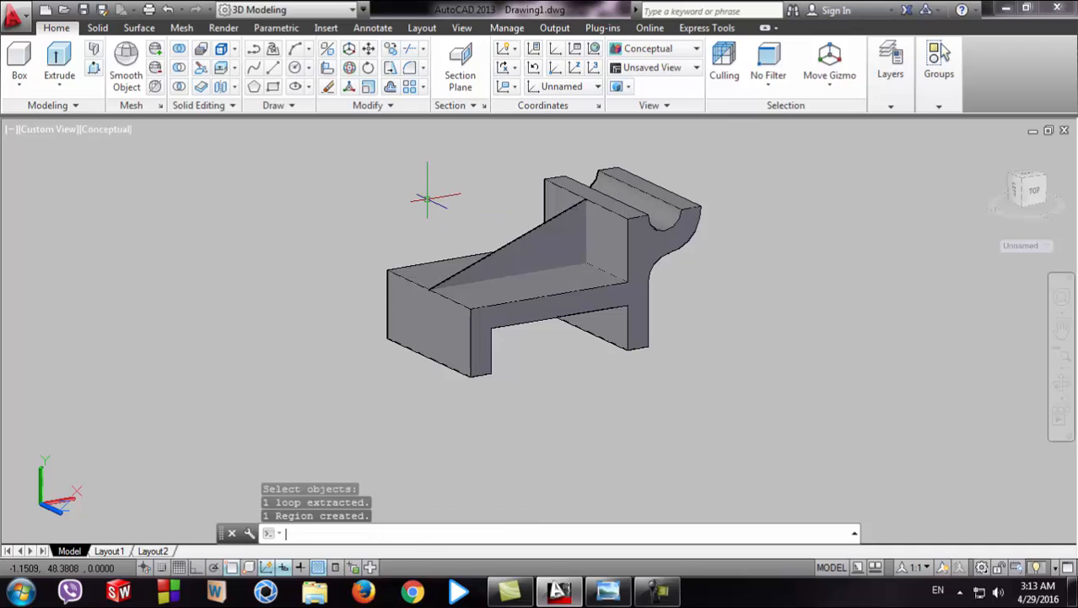
- Check the rib thickness in the reference image and extrude the triangular region 6 inches to one side in AutoCAD
{"action": "middle_click_drag", "start_coordinate": [251, 361], "coordinate": [329, 373], "text": "shift"}
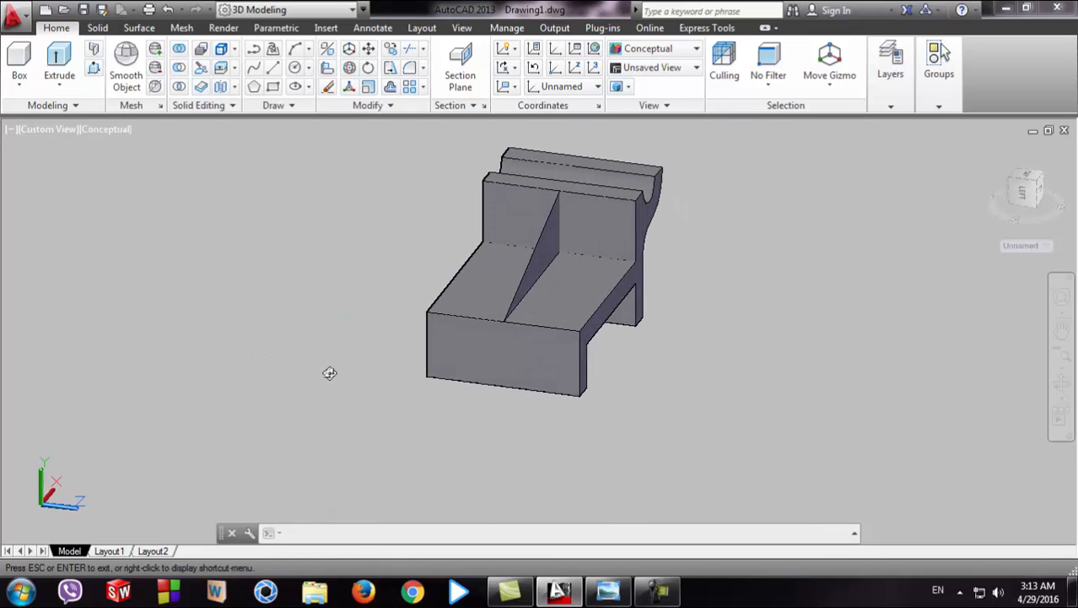
{"action": "left_click", "coordinate": [540, 262]}
{"action": "key", "text": "Escape"}
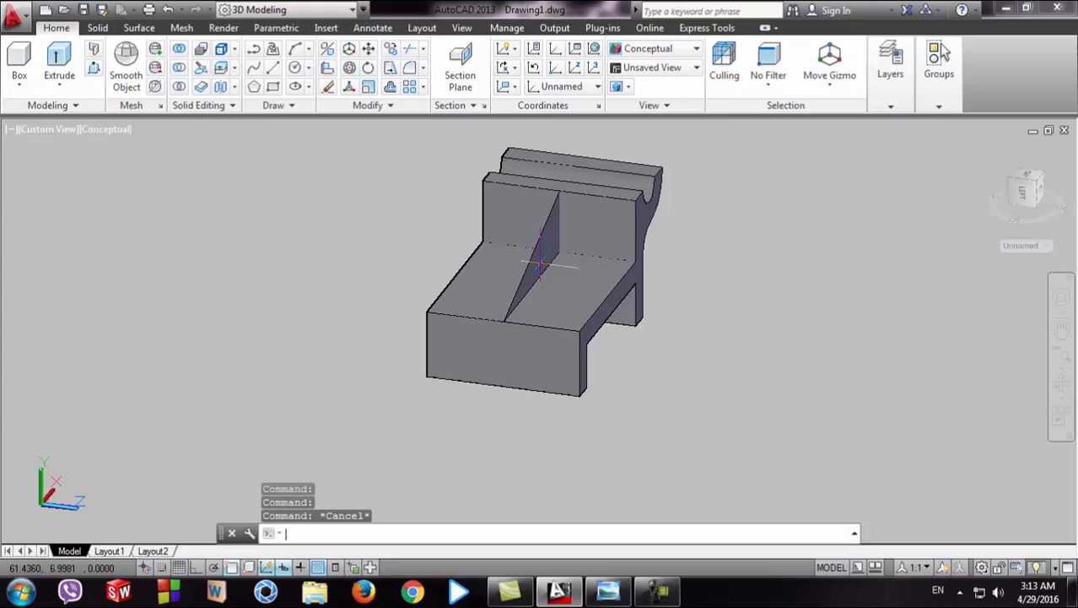
{"action": "left_click", "coordinate": [59, 61]}
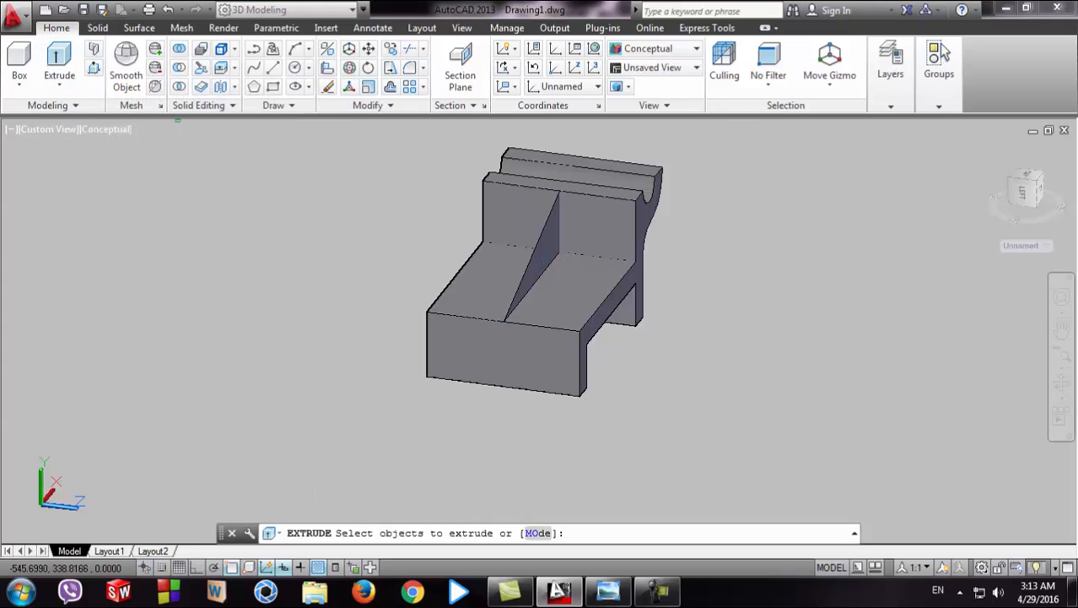
{"action": "left_click", "coordinate": [544, 257]}
{"action": "key", "text": "Return"}
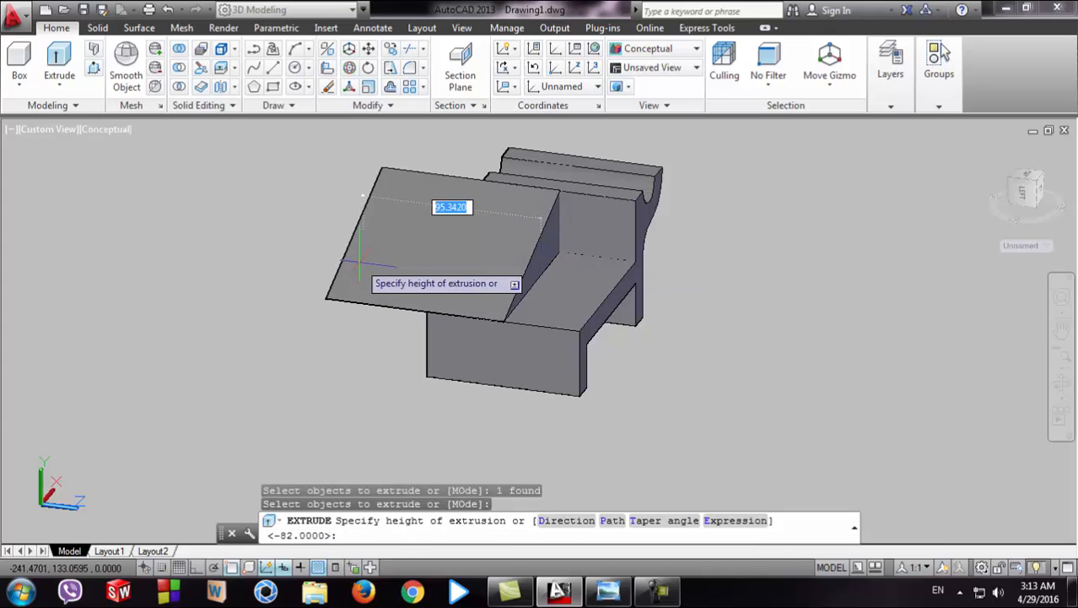
{"action": "left_click", "coordinate": [608, 591]}
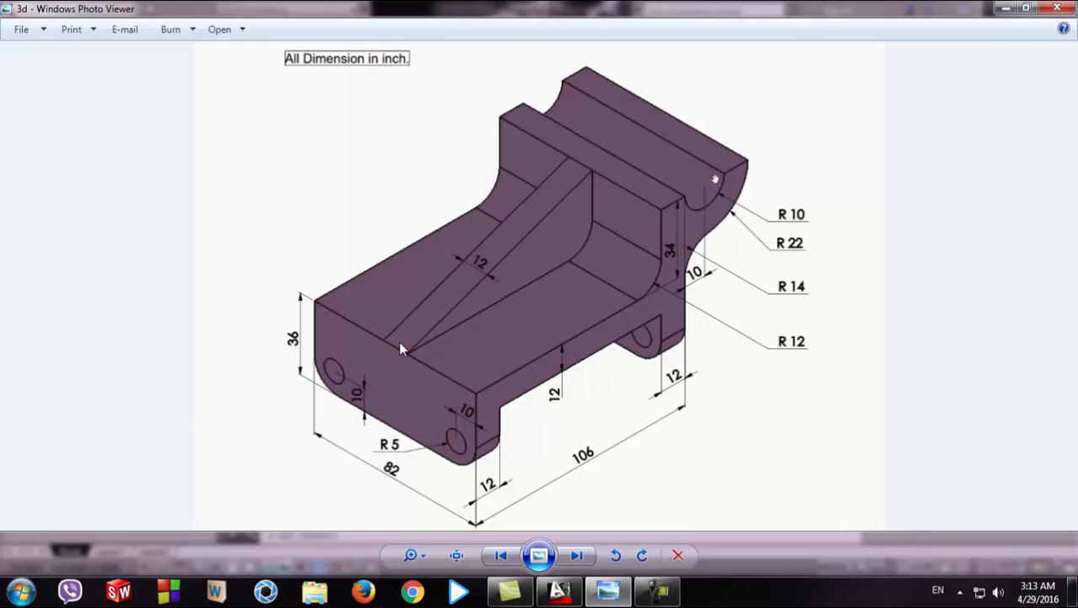
{"action": "left_click", "coordinate": [559, 591]}
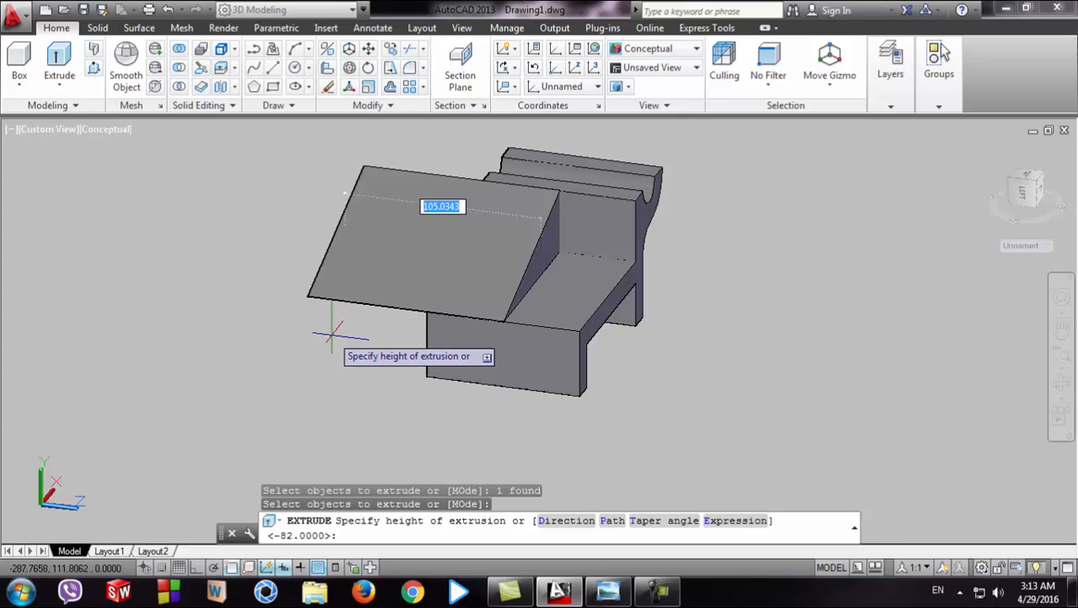
{"action": "type", "text": "6"}
{"action": "key", "text": "Return"}
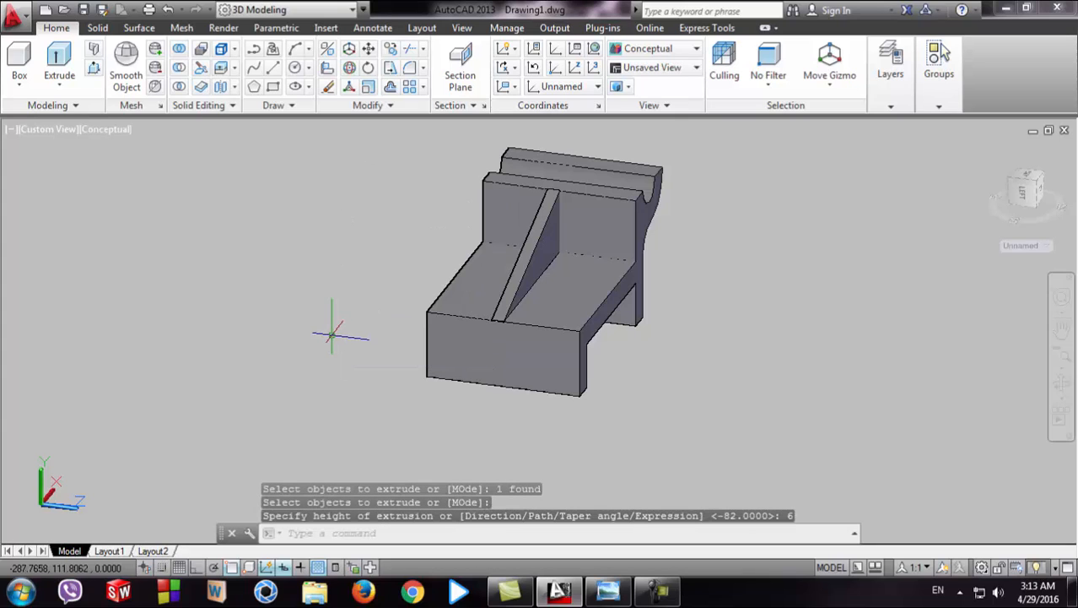
- Presspull the rib's opposite triangular face outward by 6 inches to widen it symmetrically about the bracket's centre
{"action": "middle_click_drag", "start_coordinate": [765, 404], "coordinate": [568, 337], "text": "shift"}
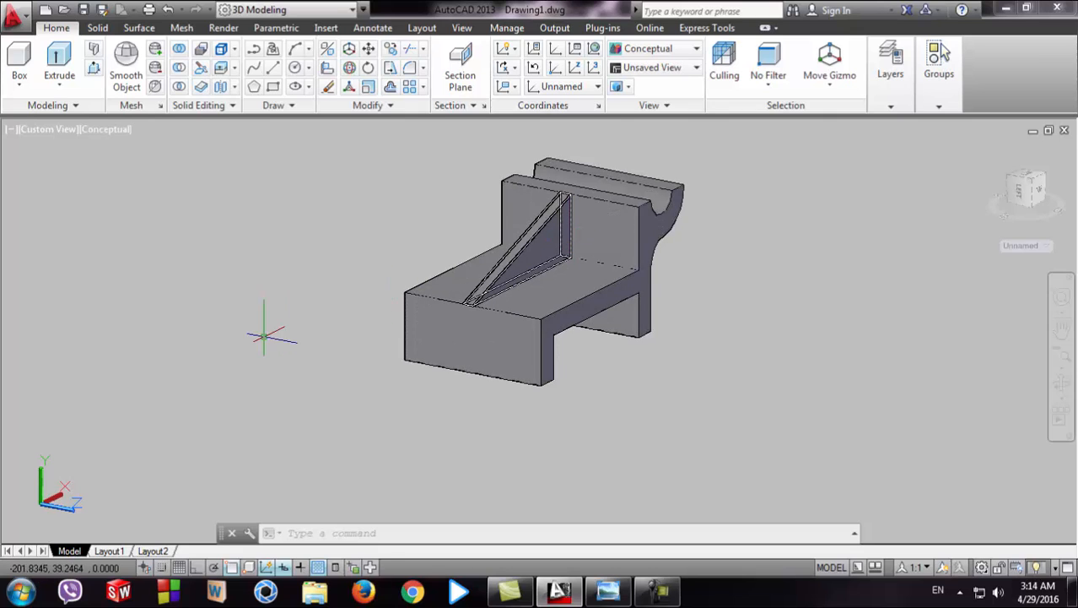
{"action": "middle_click_drag", "start_coordinate": [253, 308], "coordinate": [224, 336]}
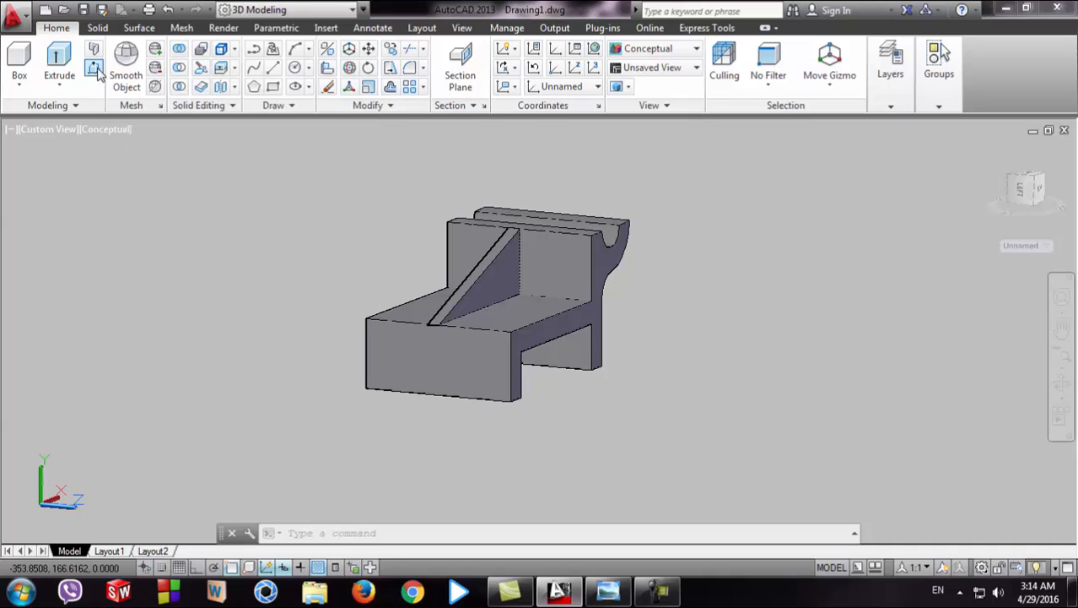
{"action": "left_click", "coordinate": [95, 69]}
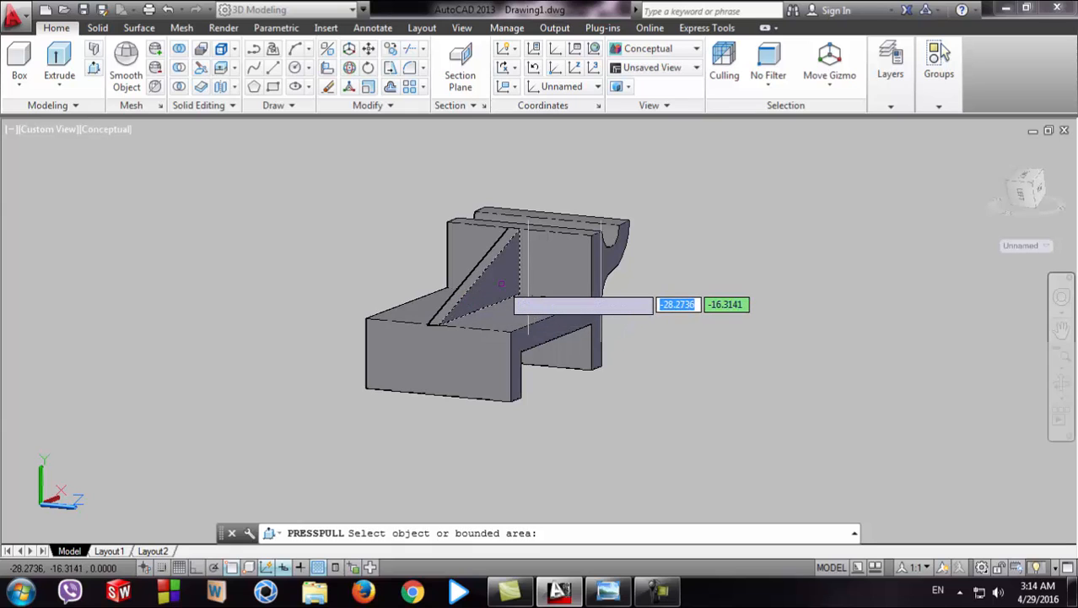
{"action": "left_click", "coordinate": [500, 284]}
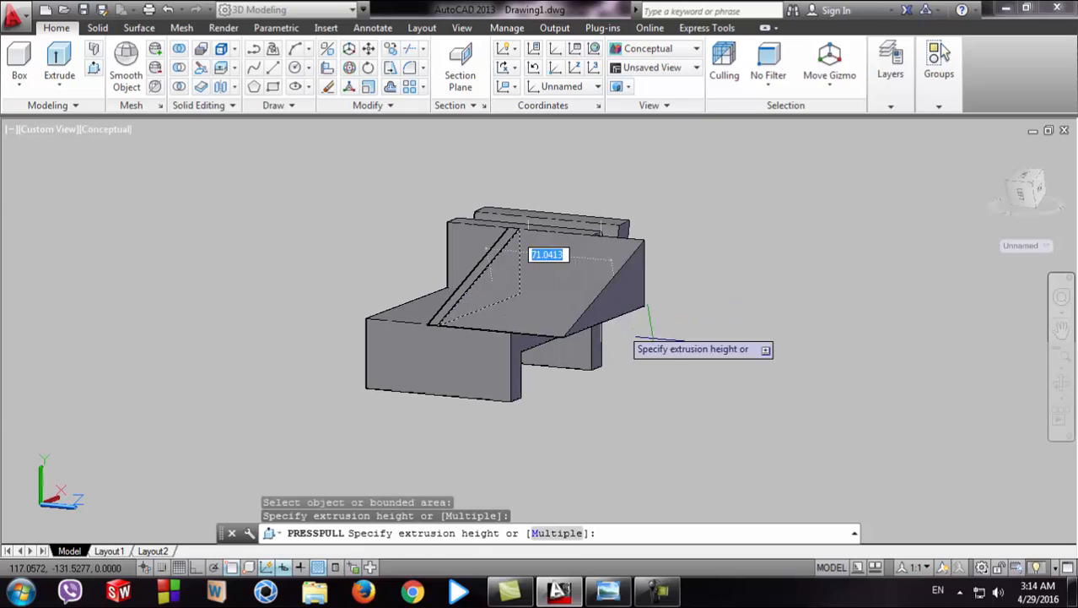
{"action": "type", "text": "6"}
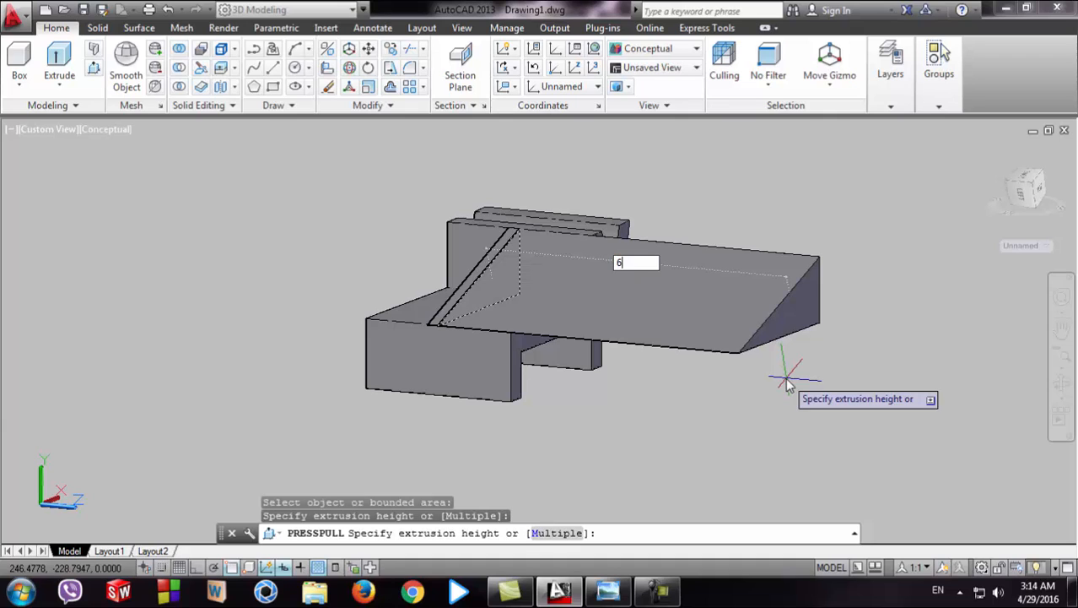
{"action": "key", "text": "Return"}
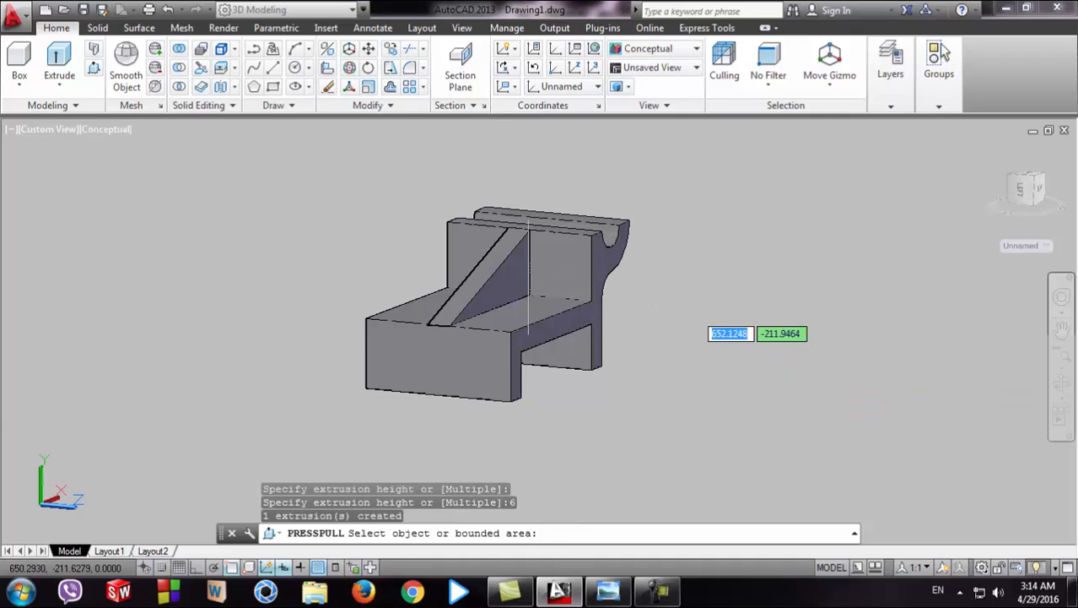
{"action": "key", "text": "Return"}
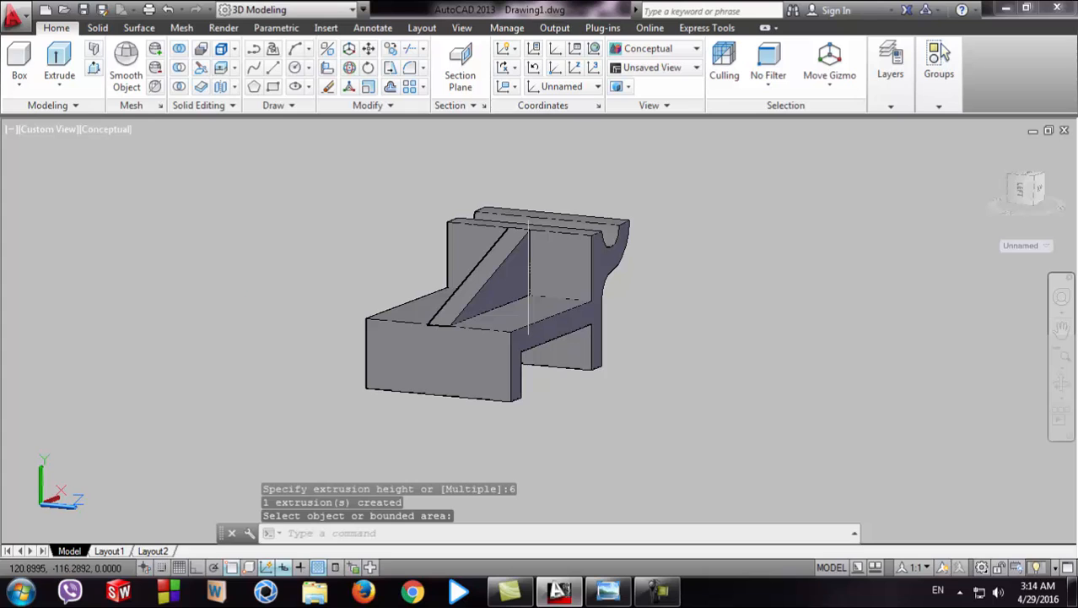
- Check the leg-hole dimensions in the reference image, then in AutoCAD set a new UCS with ortho on at the front leg face's lower corner, Y upward
{"action": "middle_click_drag", "start_coordinate": [211, 313], "coordinate": [150, 357], "text": "shift"}
{"action": "left_click", "coordinate": [591, 588]}
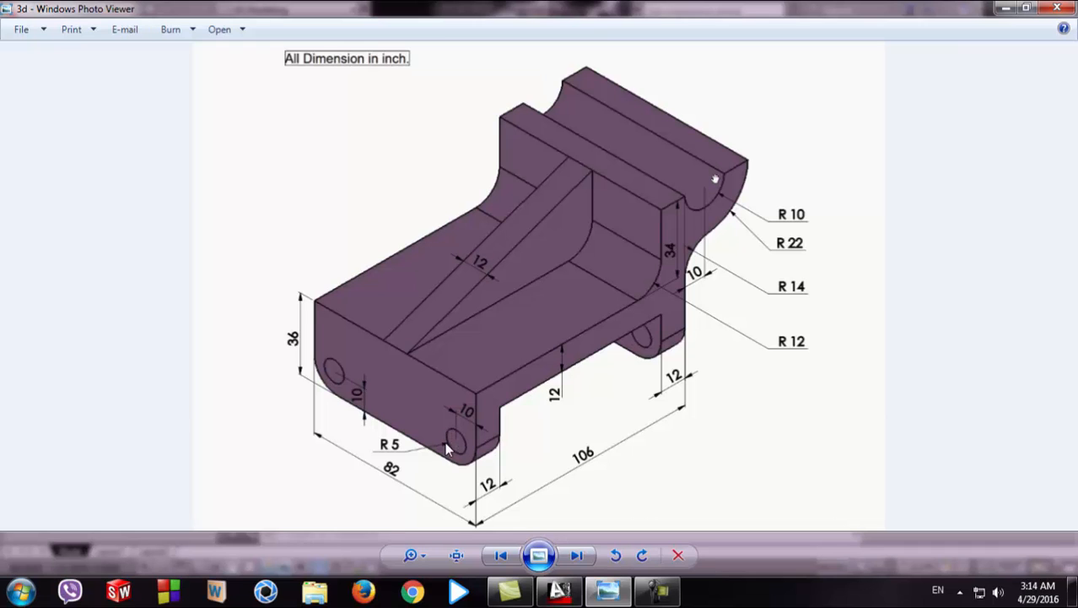
{"action": "left_click", "coordinate": [612, 593]}
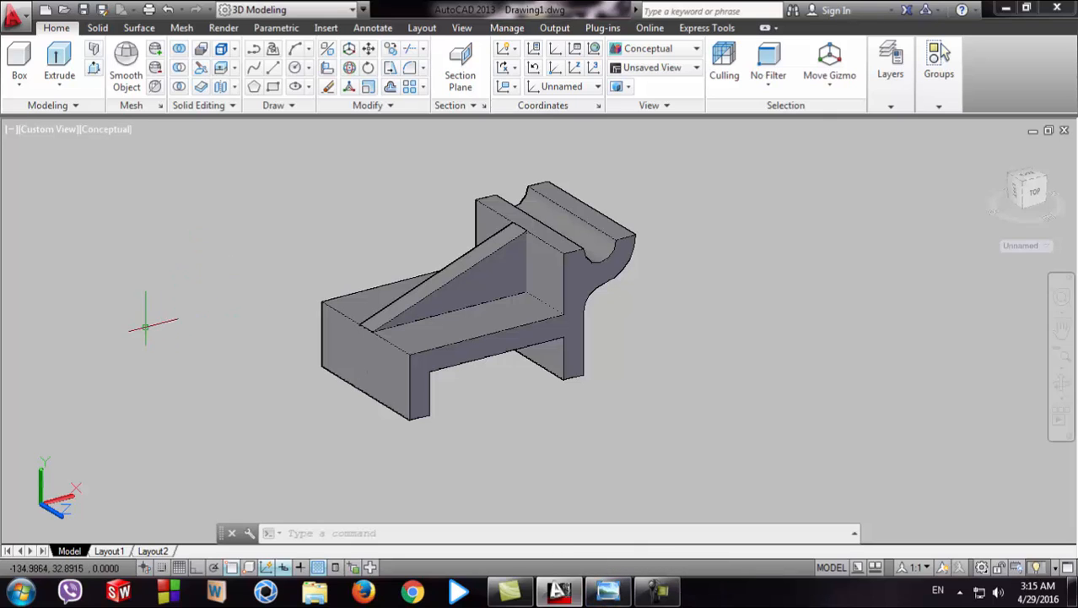
{"action": "middle_click_drag", "start_coordinate": [116, 298], "coordinate": [268, 270], "text": "shift"}
{"action": "scroll", "coordinate": [522, 340], "scroll_direction": "up", "scroll_amount": 2}
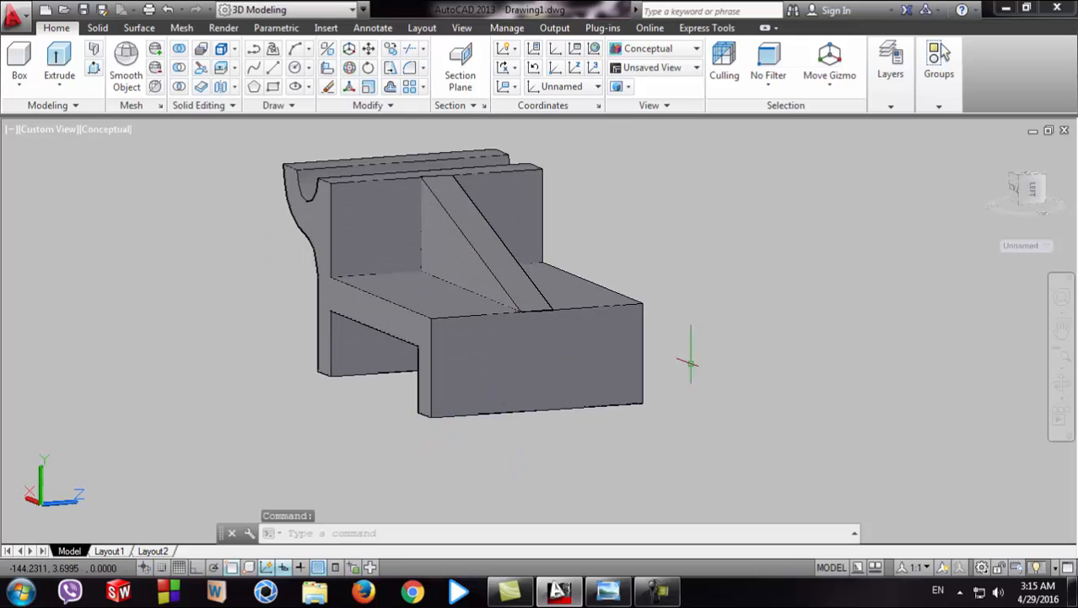
{"action": "left_click", "coordinate": [1046, 248]}
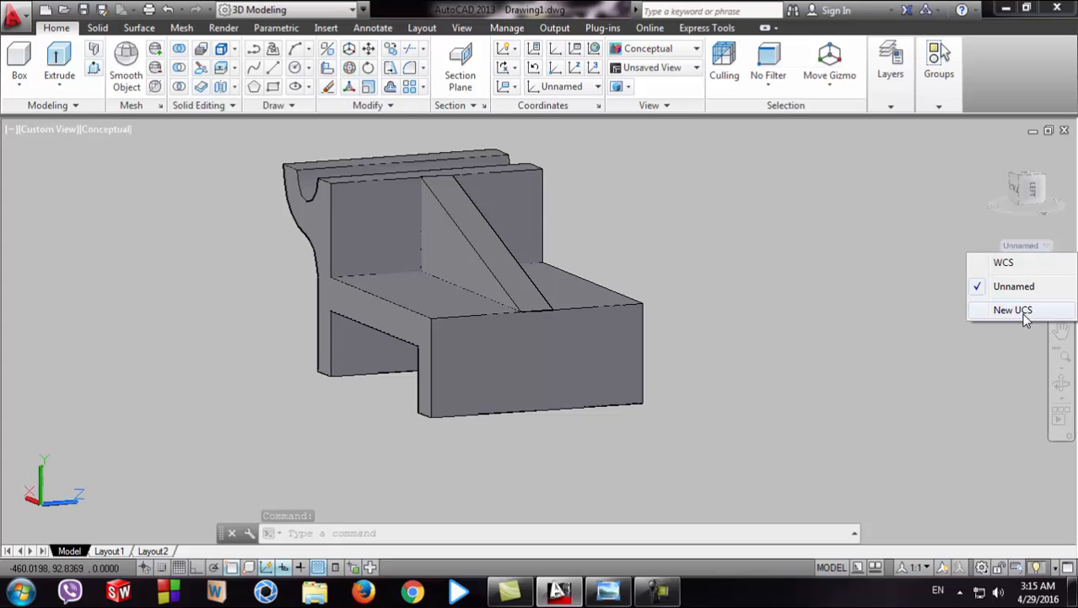
{"action": "left_click", "coordinate": [1024, 313]}
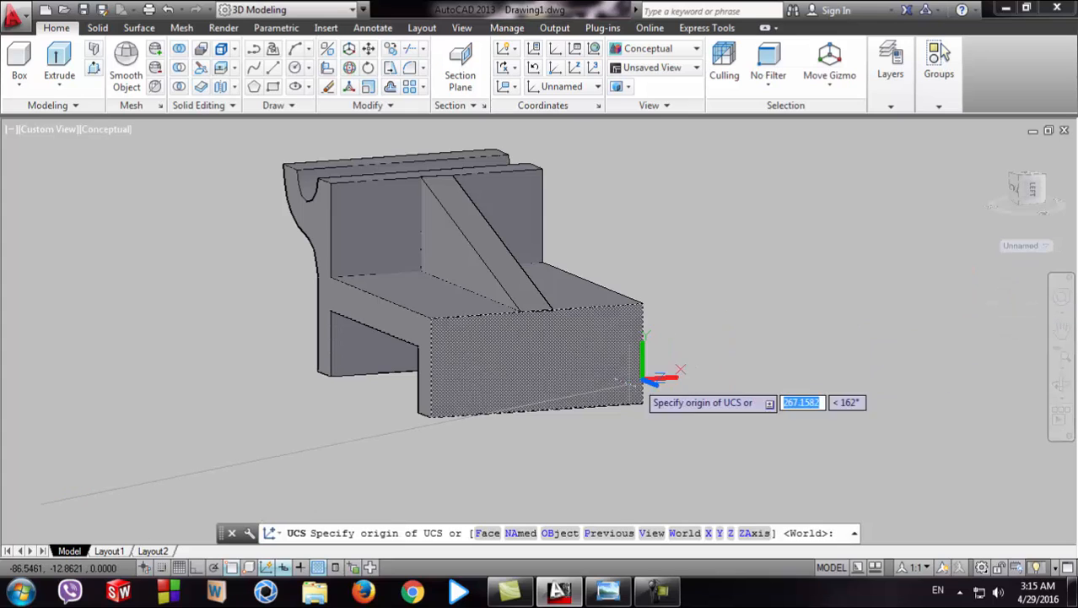
{"action": "left_click", "coordinate": [429, 415]}
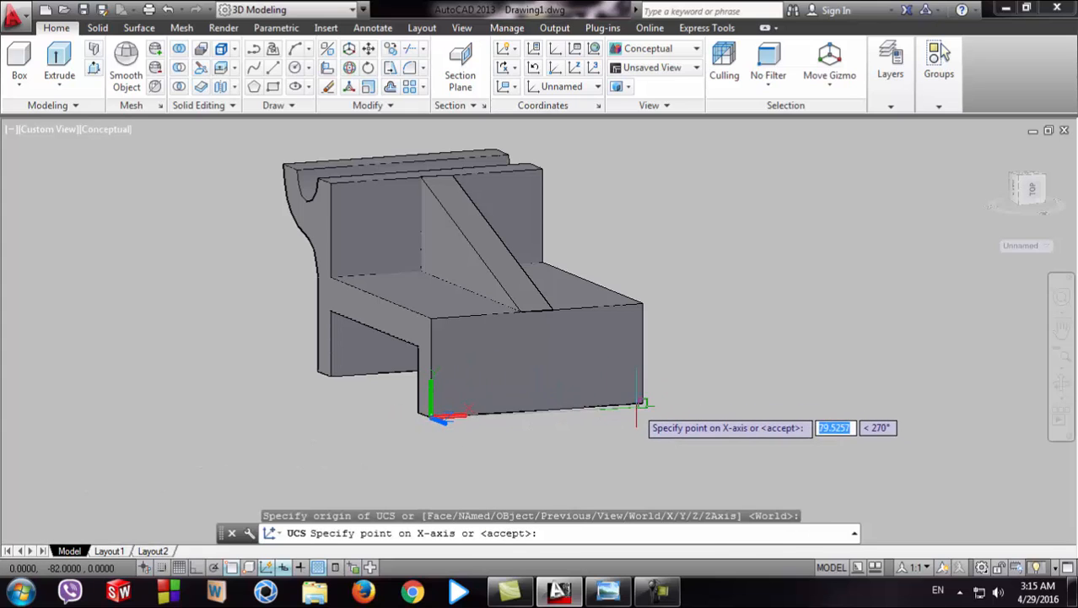
{"action": "left_click", "coordinate": [196, 568]}
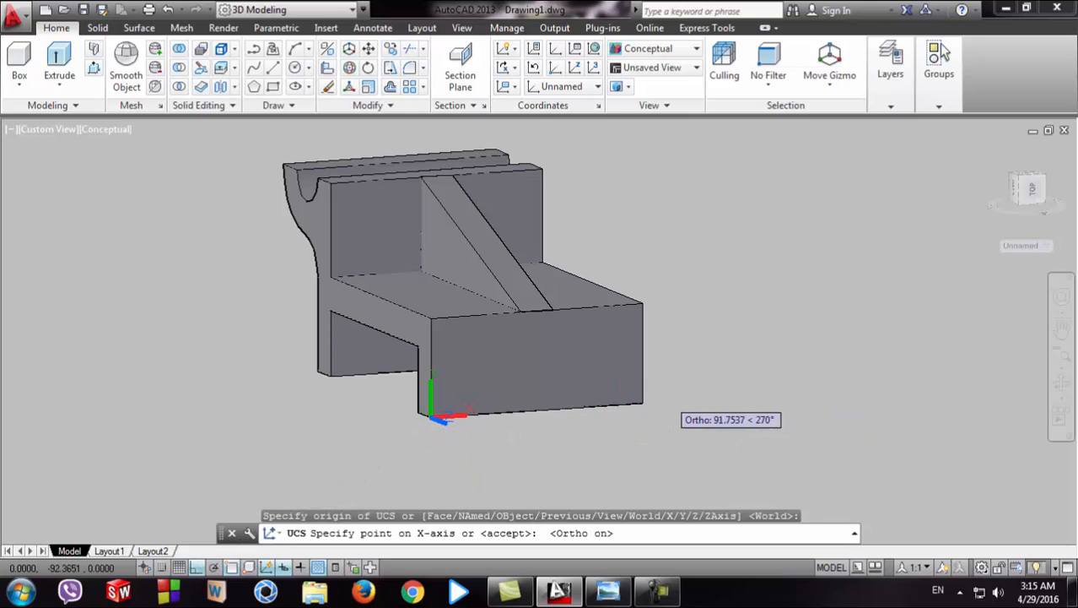
{"action": "left_click", "coordinate": [667, 403]}
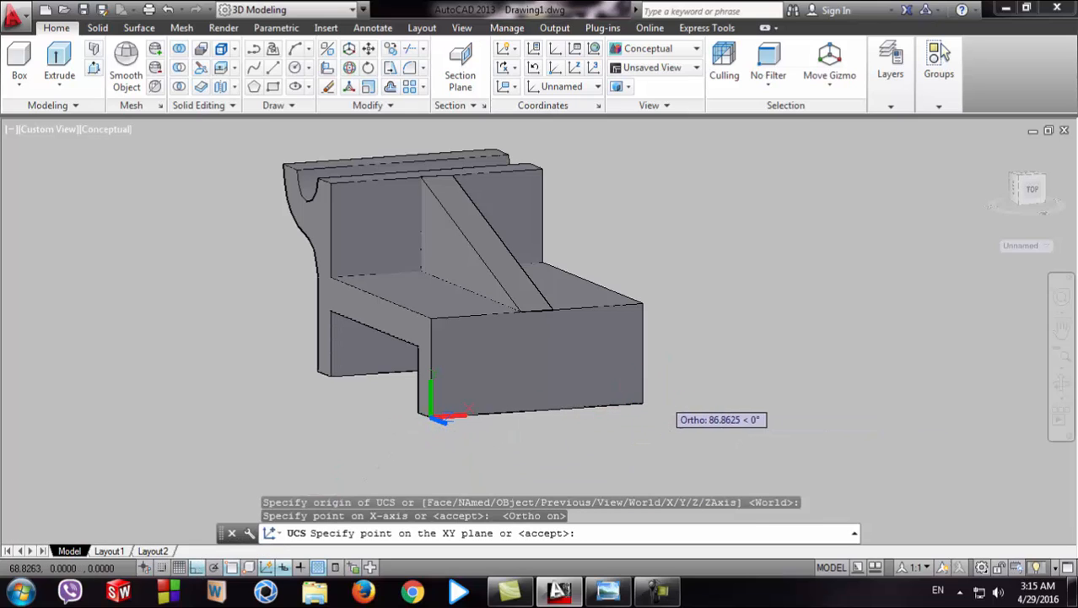
{"action": "left_click", "coordinate": [432, 267]}
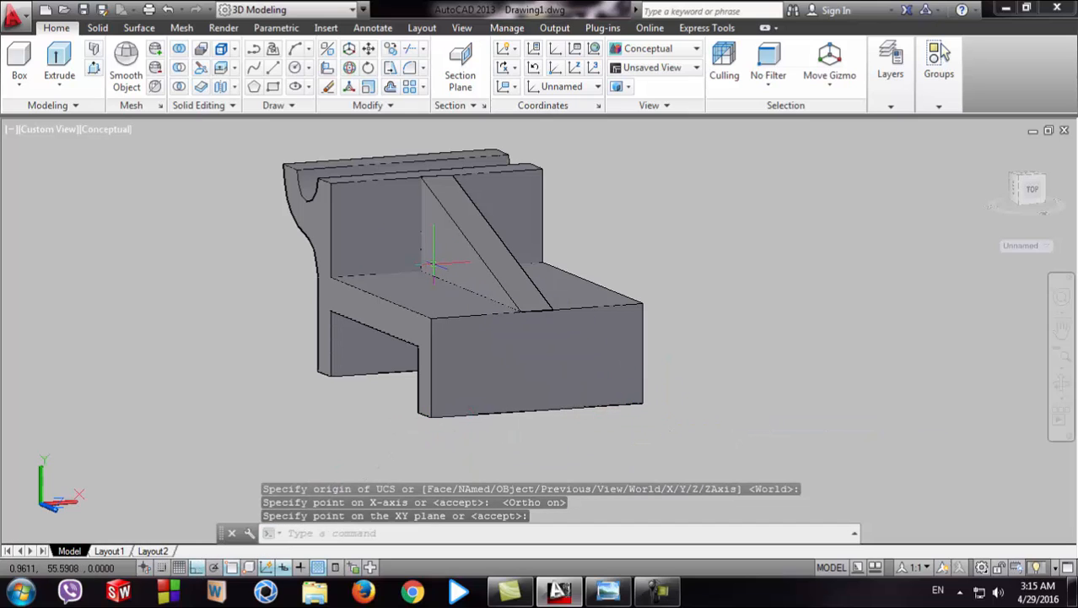
- Draw two construction lines from the front face's lower corner, 10 inches along the bottom edge and 10 inches straight up
{"action": "left_click", "coordinate": [274, 69]}
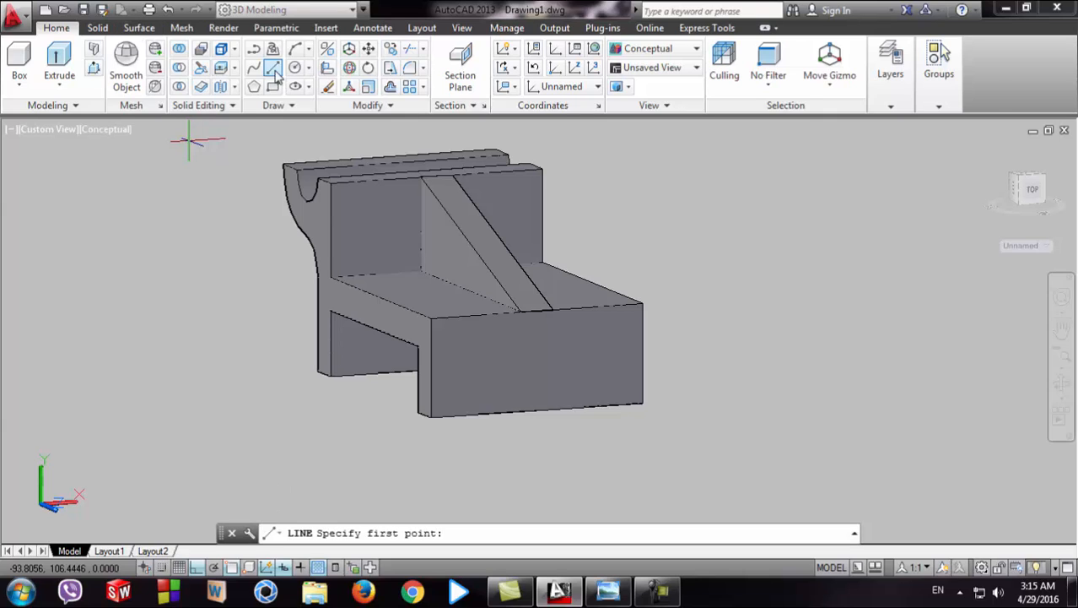
{"action": "left_click", "coordinate": [430, 416]}
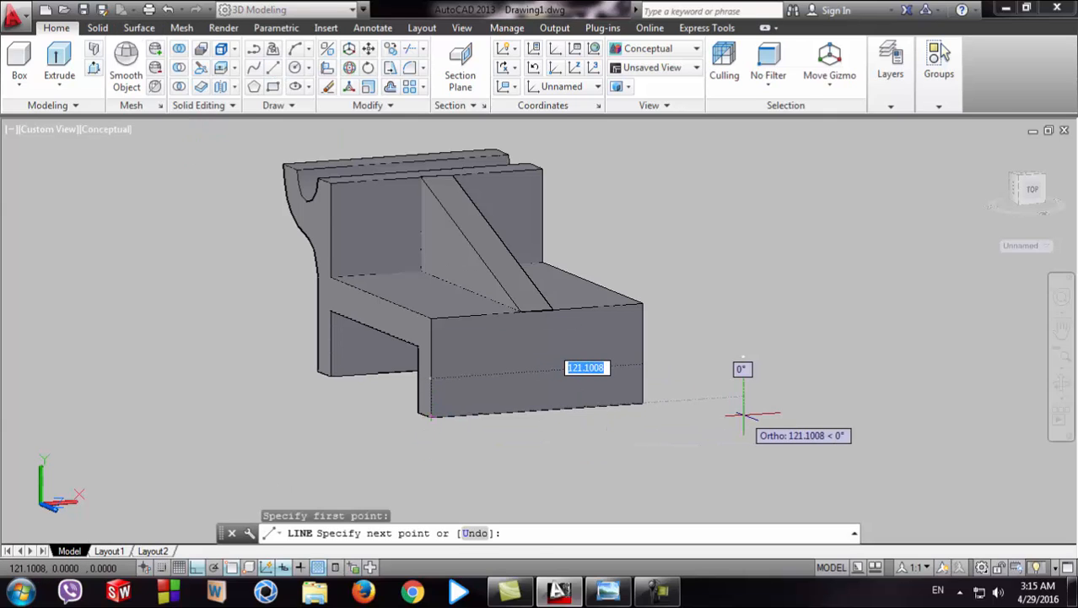
{"action": "type", "text": "10"}
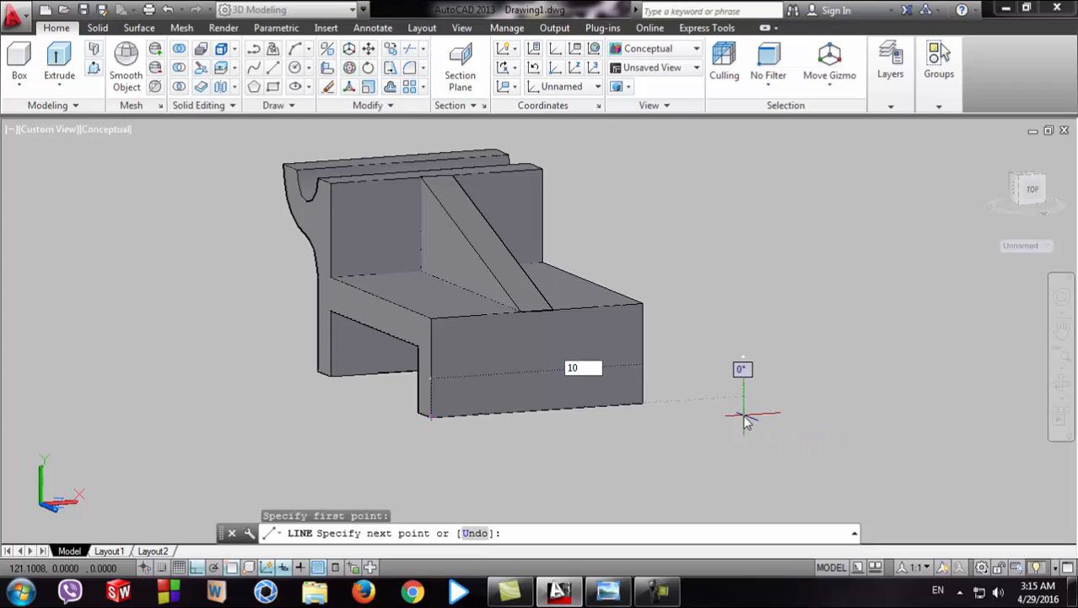
{"action": "key", "text": "Return"}
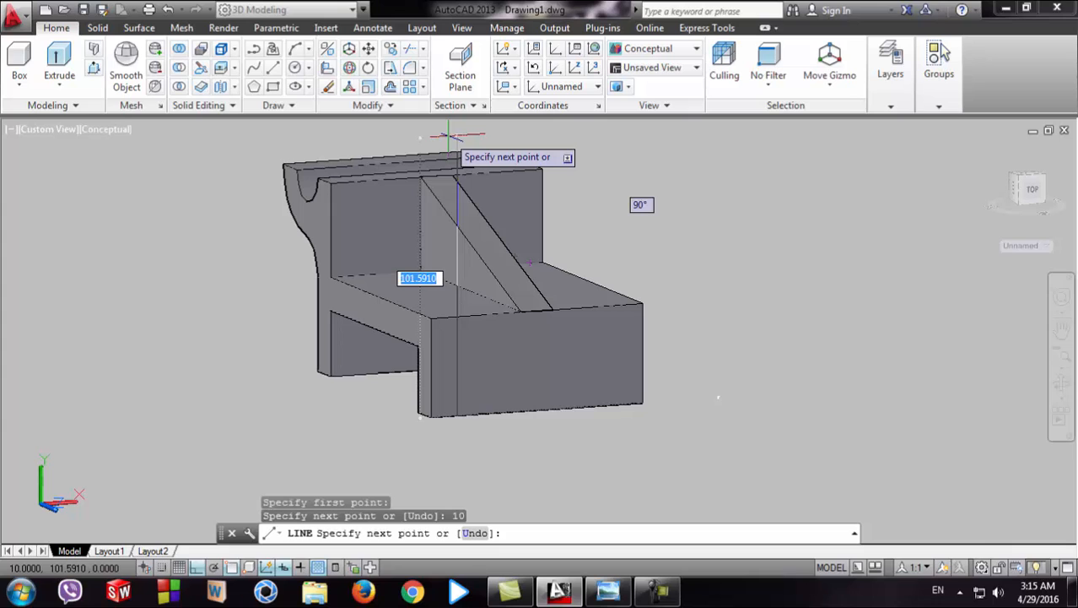
{"action": "key", "text": "Return"}
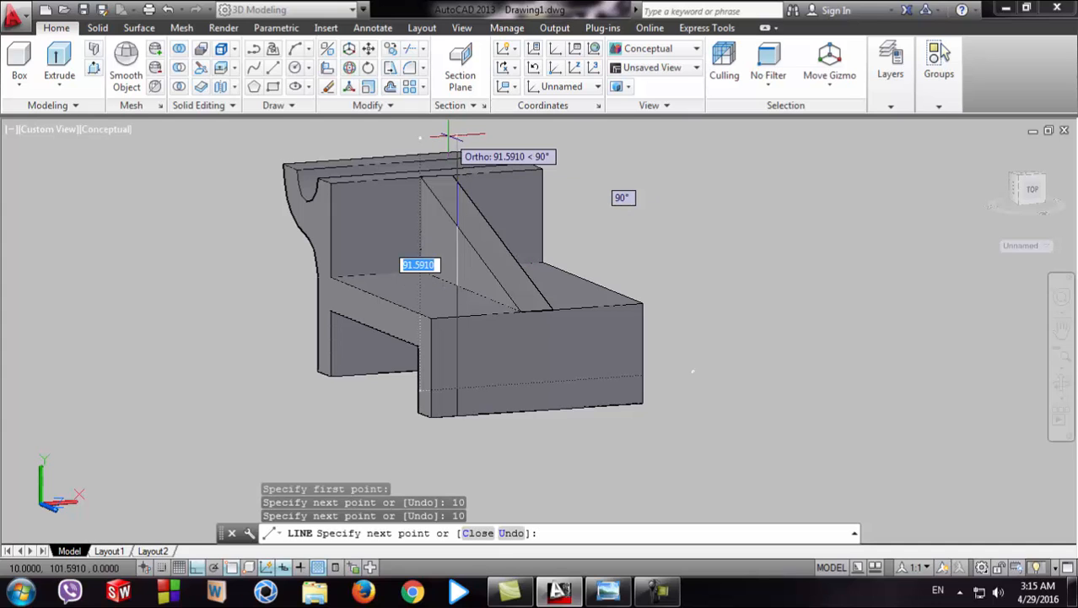
{"action": "key", "text": "Escape"}
- Display the bracket in the 2D Wireframe visual style with the construction lines in view
{"action": "scroll", "coordinate": [498, 437], "scroll_direction": "up", "scroll_amount": 3}
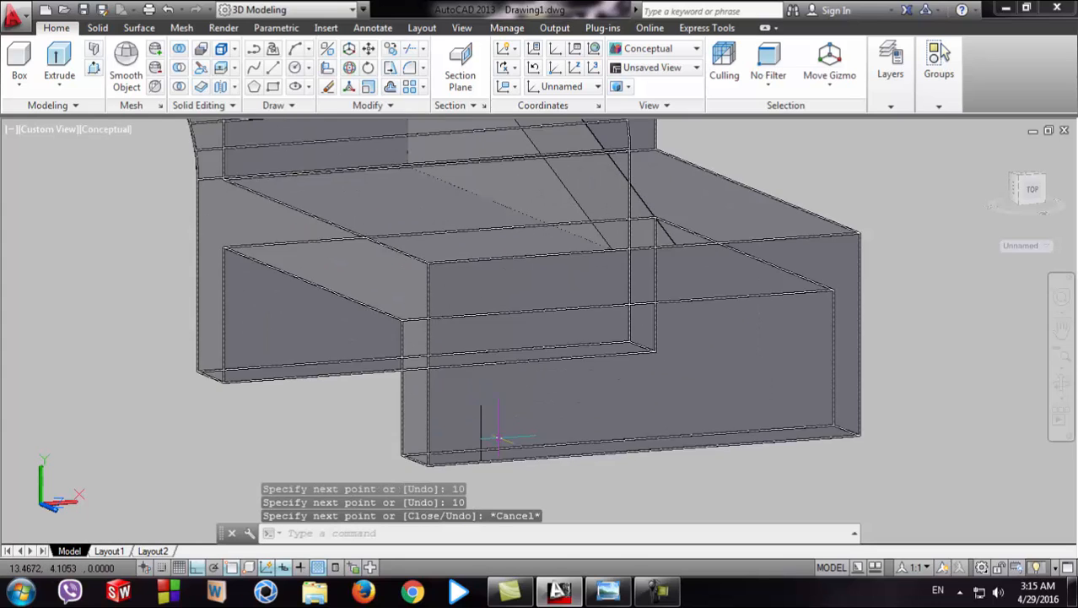
{"action": "left_click", "coordinate": [682, 54]}
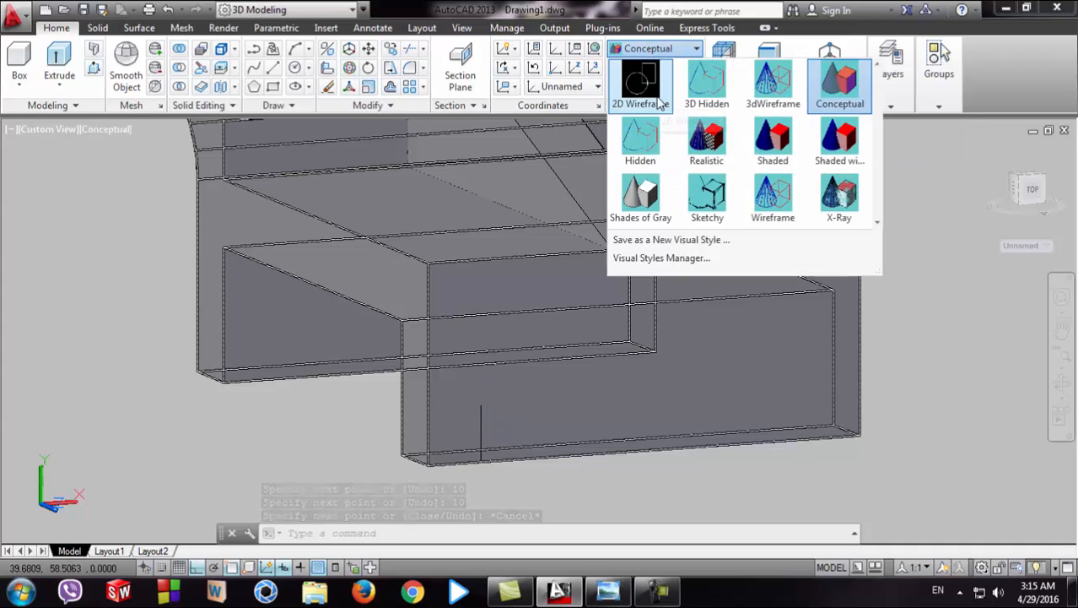
{"action": "left_click", "coordinate": [632, 80]}
{"action": "scroll", "coordinate": [834, 325], "scroll_direction": "down", "scroll_amount": 2}
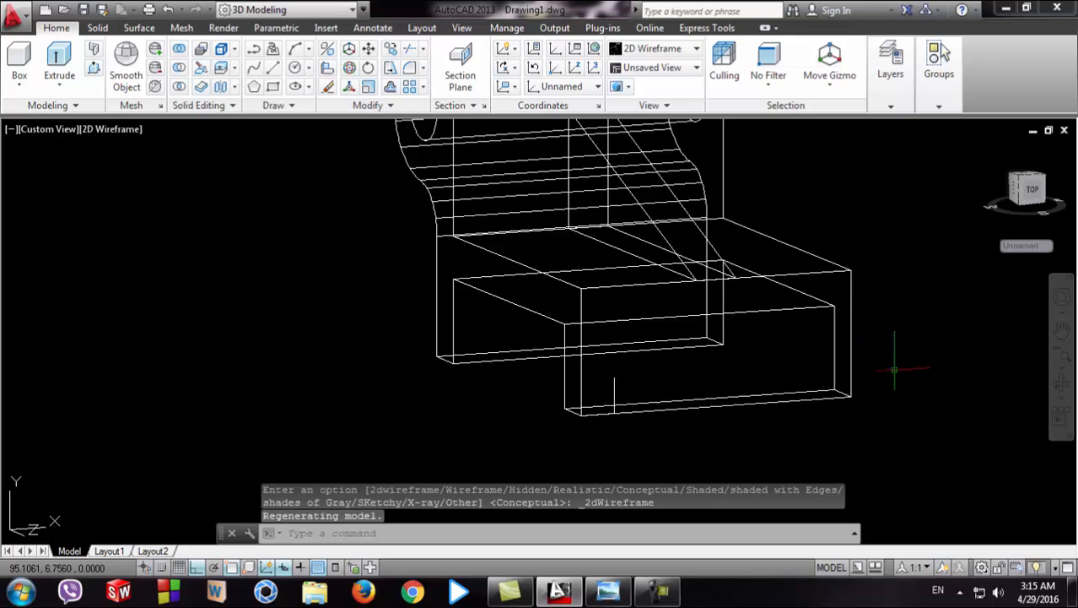
{"action": "mouse_move", "coordinate": [894, 368]}
{"action": "middle_mouse_down", "text": "shift"}
{"action": "mouse_move", "coordinate": [826, 366]}
{"action": "mouse_move", "coordinate": [883, 373]}
{"action": "middle_mouse_up", "text": "shift"}
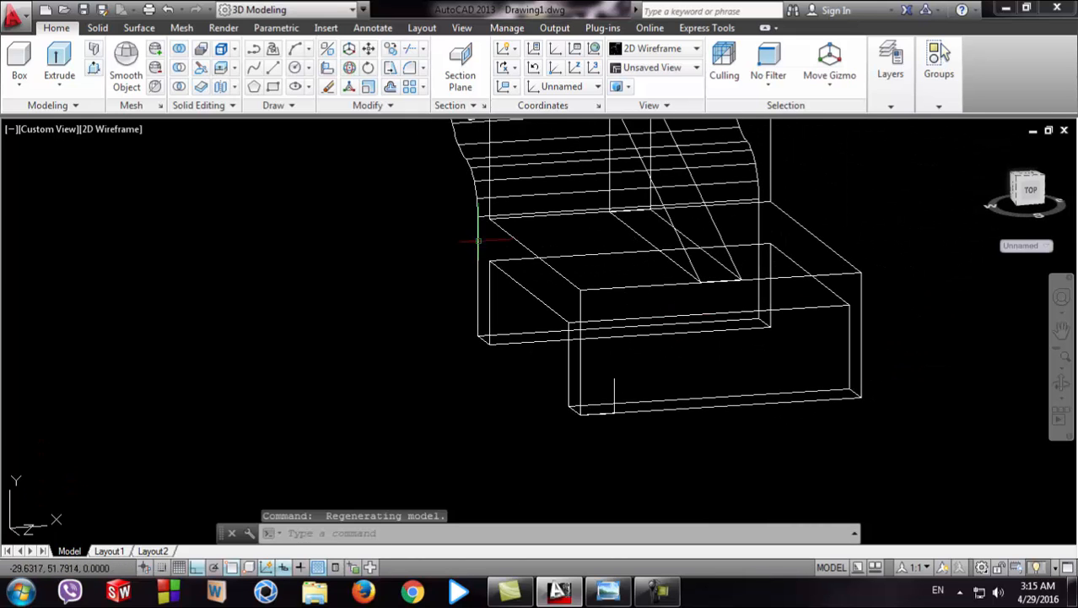
- Draw a circle of radius 5 centred on the upper end of the vertical construction line
{"action": "left_click", "coordinate": [295, 68]}
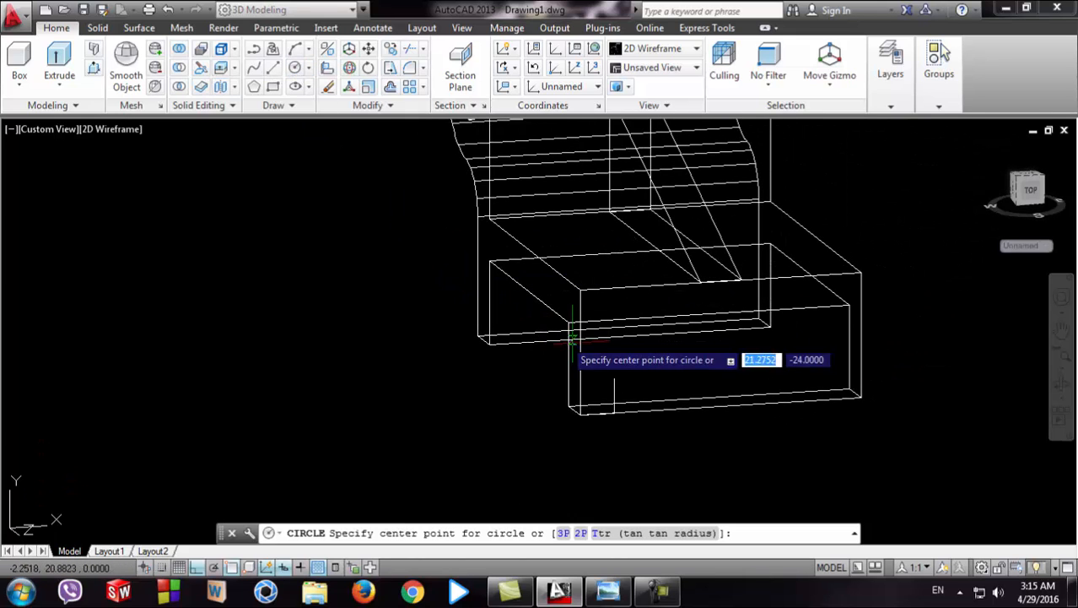
{"action": "left_click", "coordinate": [615, 378]}
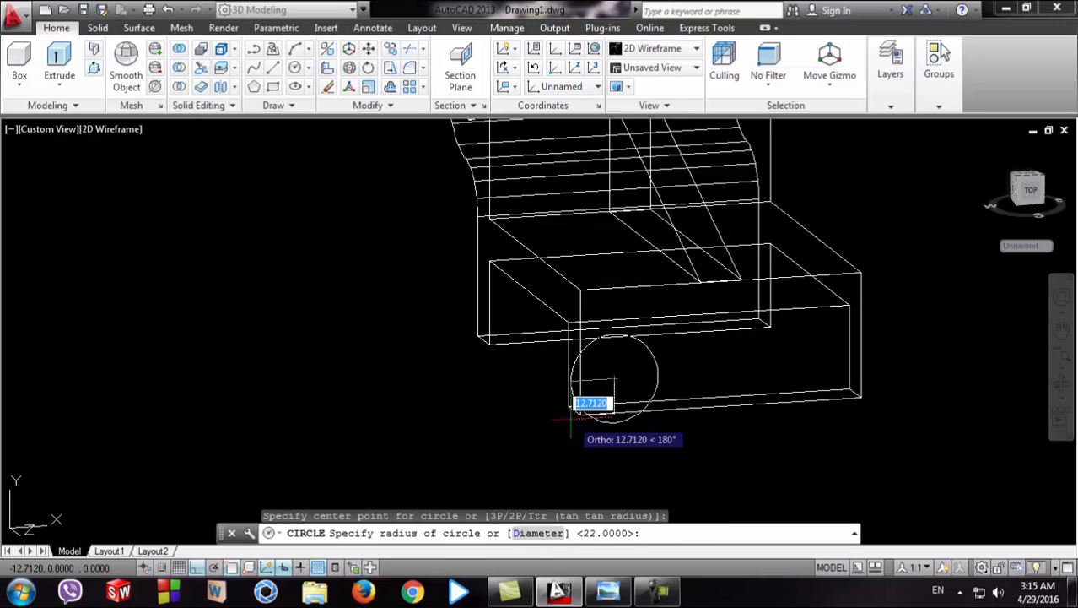
{"action": "type", "text": "5"}
{"action": "key", "text": "Return"}
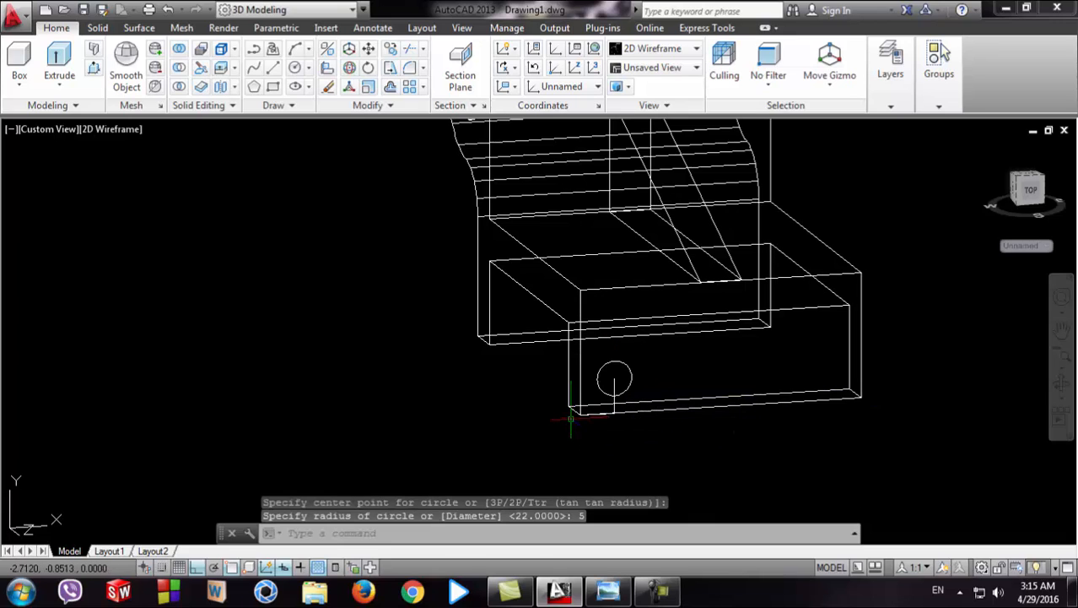
- Check the hole spacing in the reference image and copy the circle from its centre 62 inches along the front face in AutoCAD
{"action": "middle_click_drag", "start_coordinate": [689, 468], "coordinate": [558, 441], "text": "shift"}
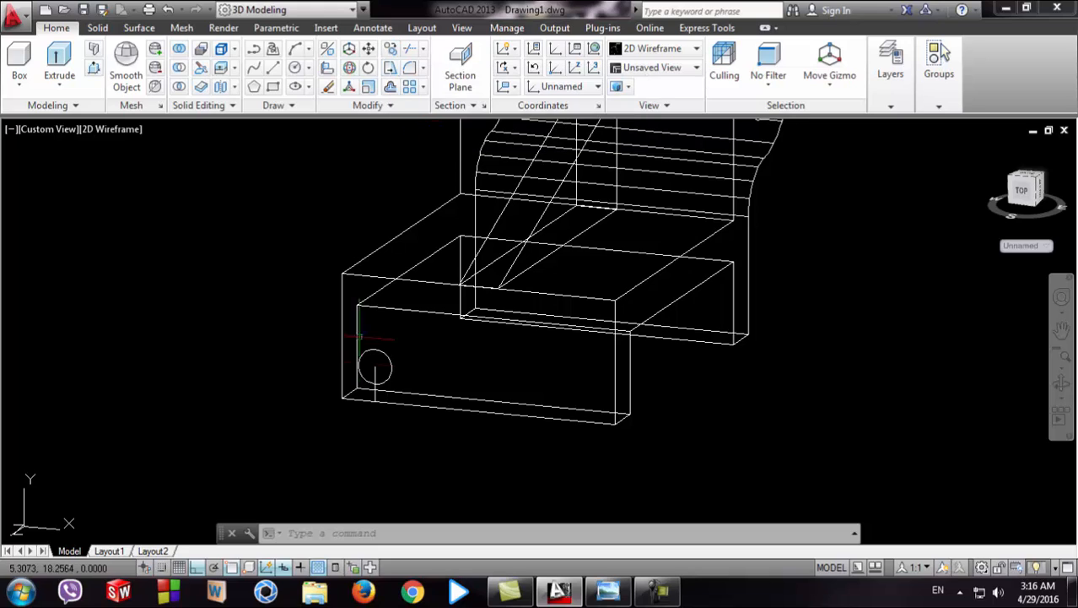
{"action": "left_click", "coordinate": [607, 590]}
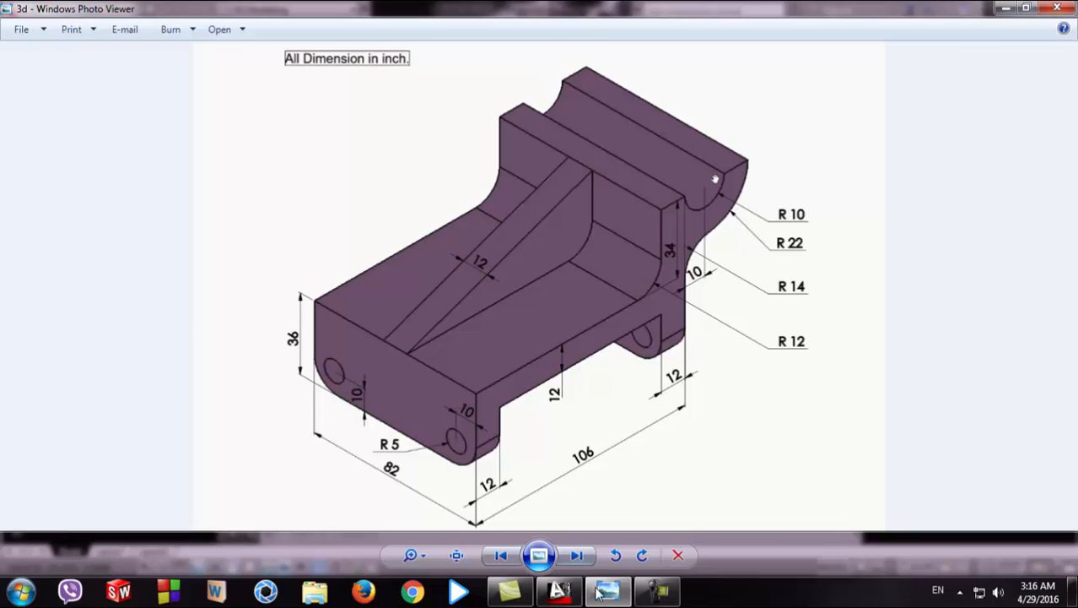
{"action": "left_click", "coordinate": [559, 591]}
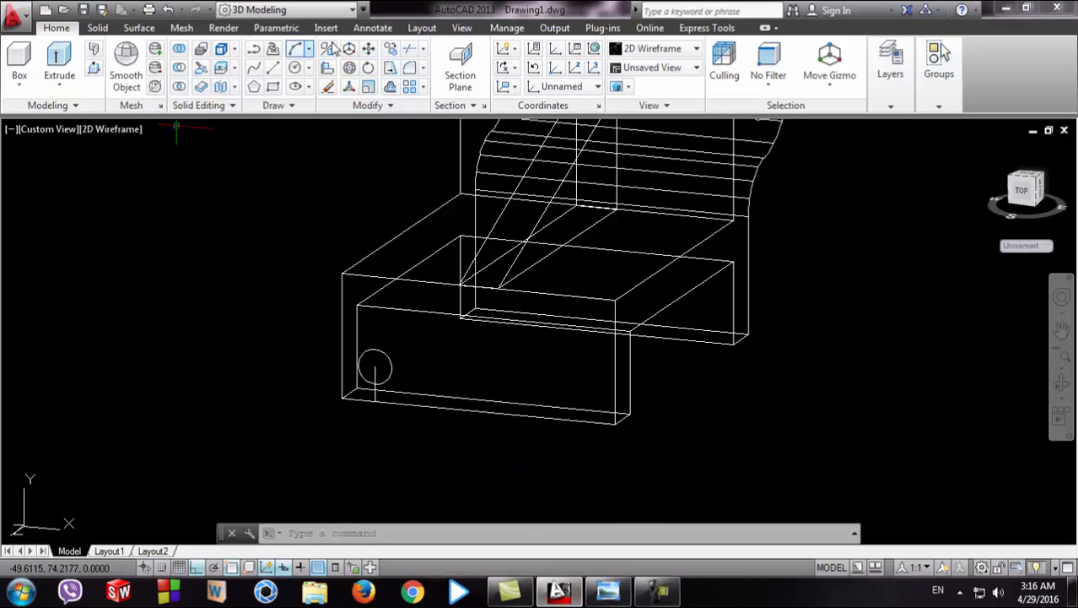
{"action": "left_click", "coordinate": [390, 48]}
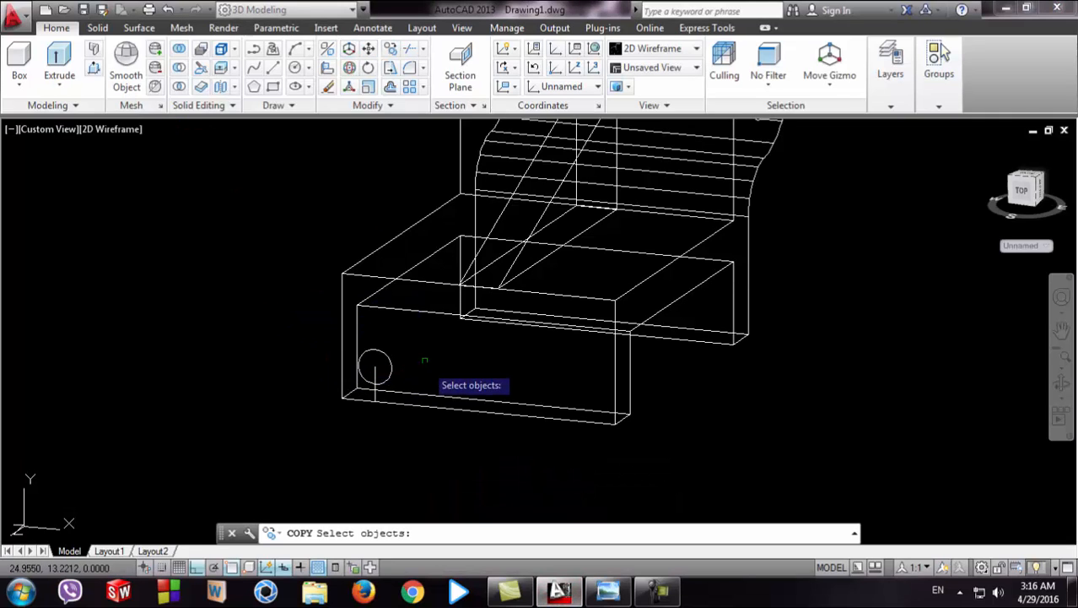
{"action": "left_click", "coordinate": [373, 358]}
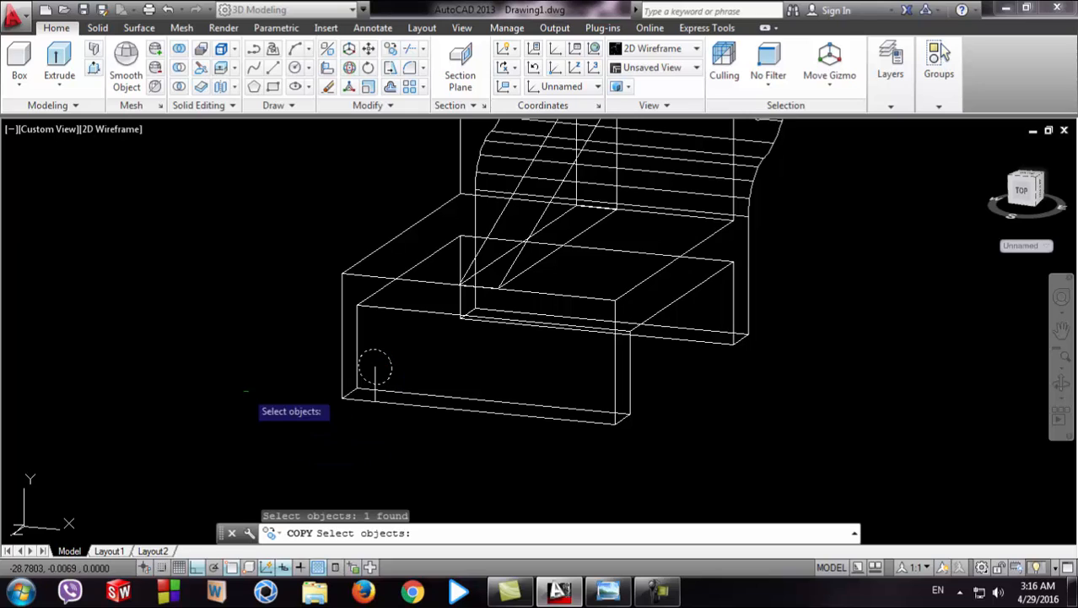
{"action": "key", "text": "Return"}
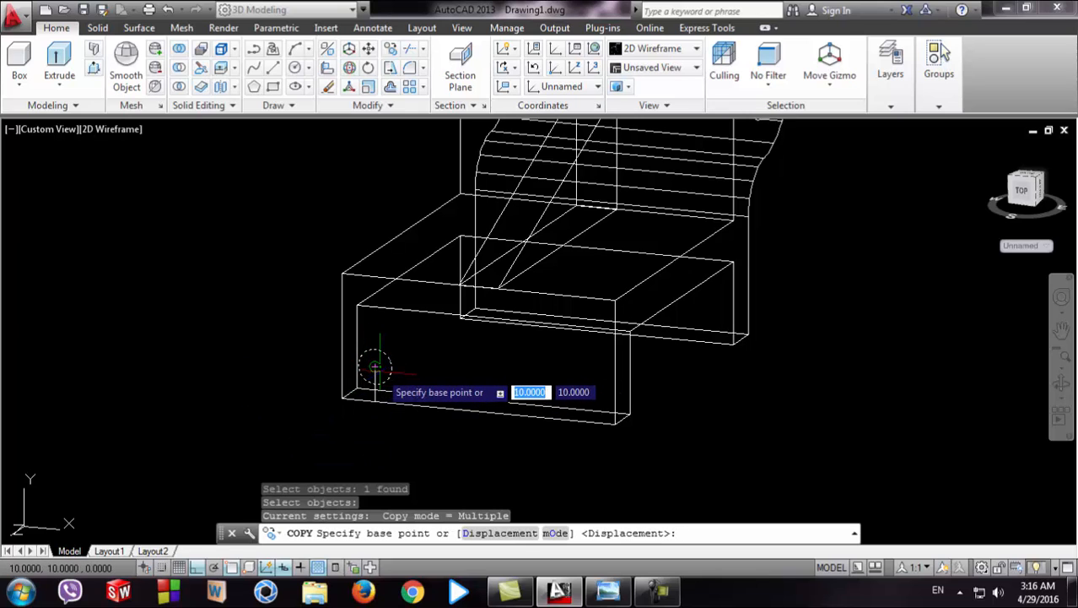
{"action": "left_click", "coordinate": [375, 366]}
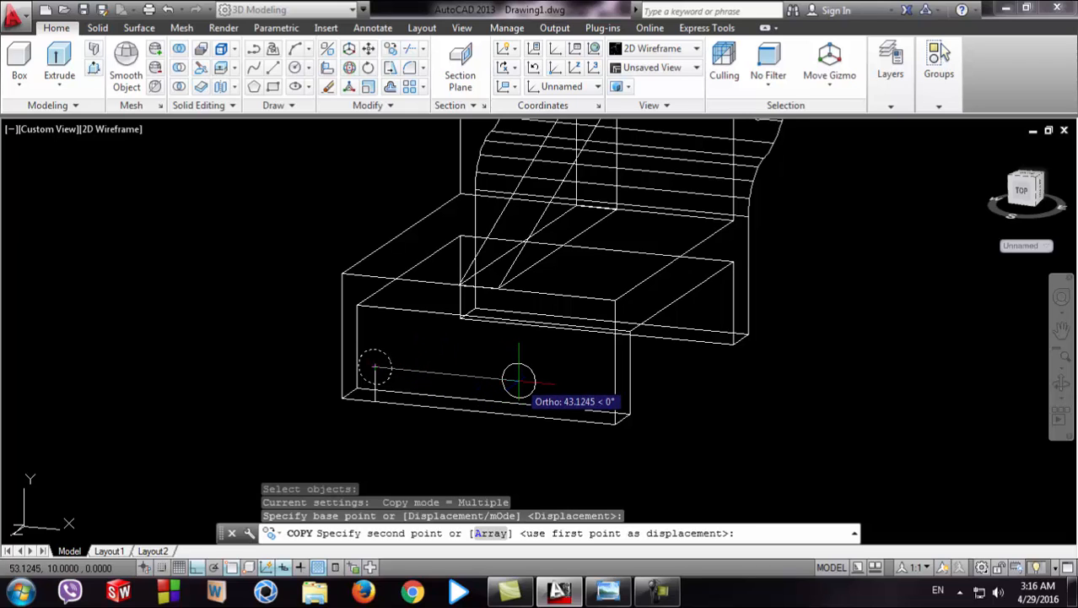
{"action": "type", "text": "62"}
{"action": "key", "text": "Return"}
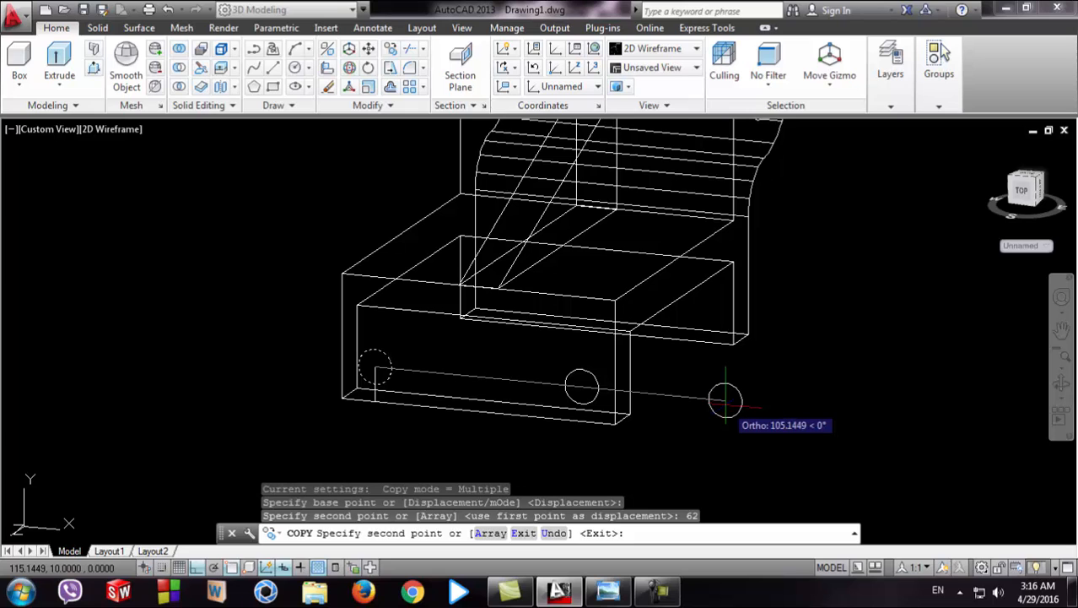
{"action": "key", "text": "Escape"}
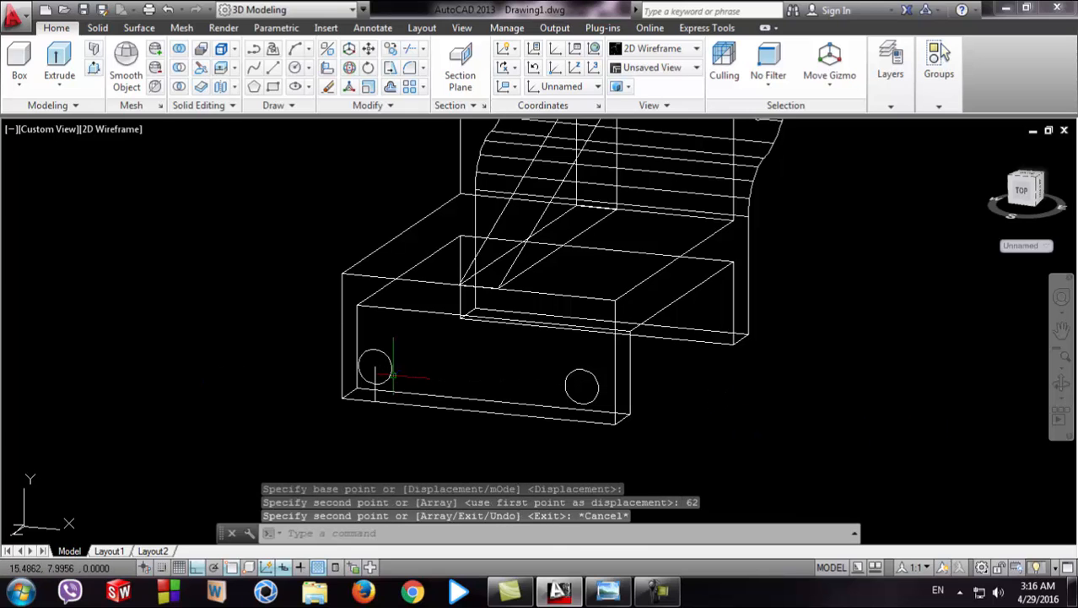
- Delete the vertical and horizontal construction lines used to locate the first circle
{"action": "mouse_move", "coordinate": [253, 415]}
{"action": "middle_mouse_down", "text": "shift"}
{"action": "mouse_move", "coordinate": [284, 419]}
{"action": "mouse_move", "coordinate": [251, 410]}
{"action": "middle_mouse_up", "text": "shift"}
{"action": "left_click", "coordinate": [375, 373]}
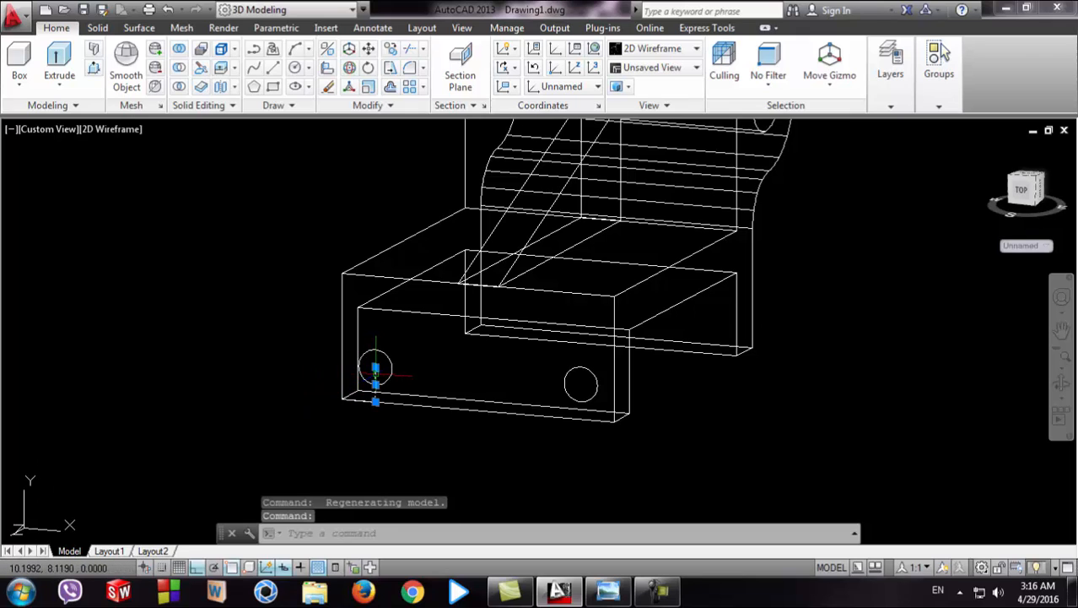
{"action": "key", "text": "Delete"}
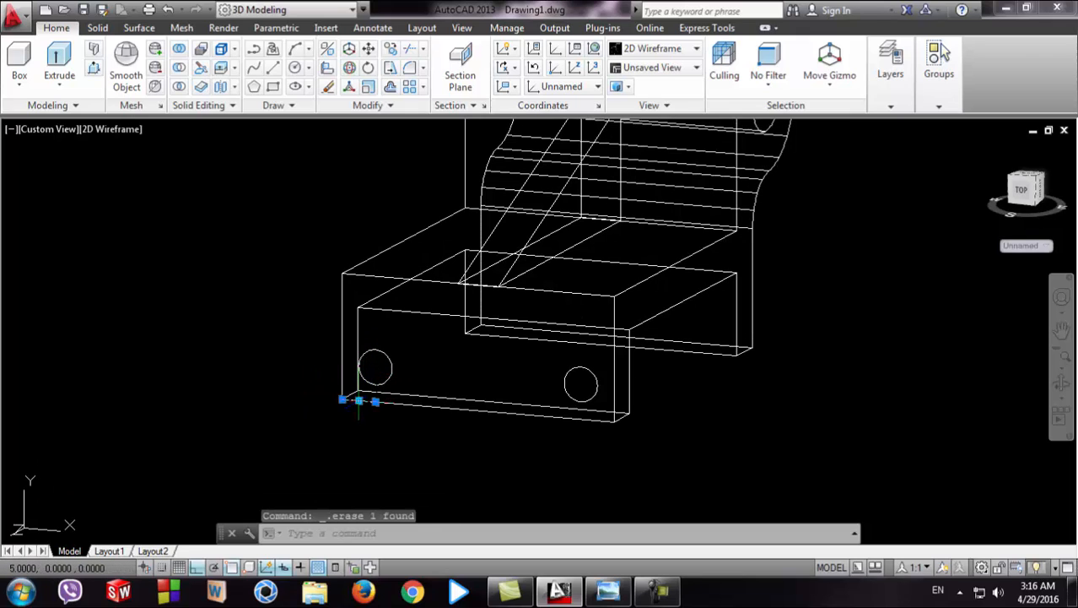
{"action": "key", "text": "Delete"}
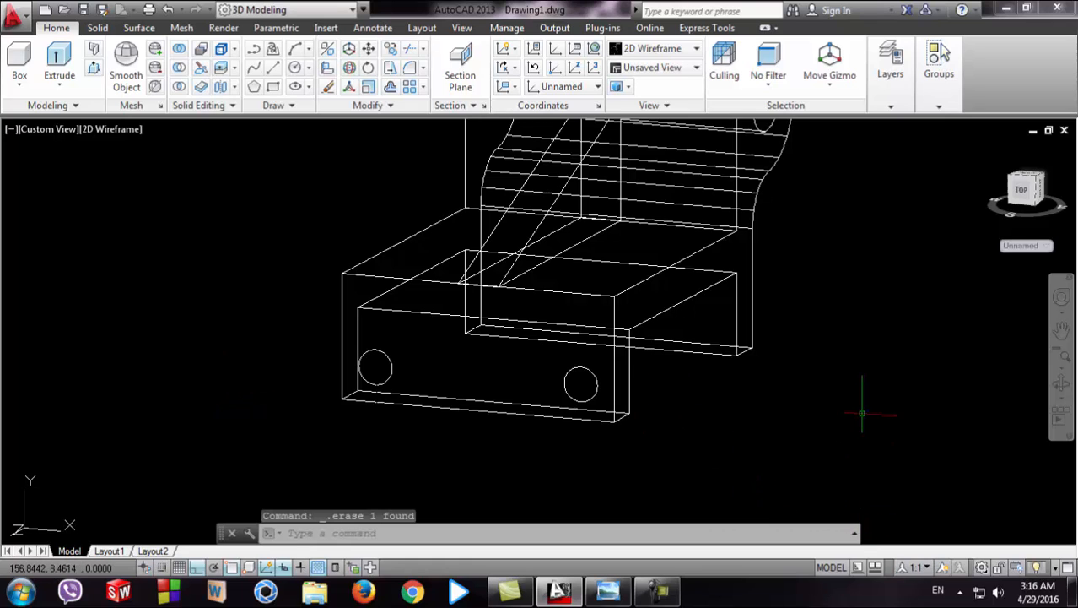
- Set the visual style back to Conceptual with the front leg's two circles in view
{"action": "middle_click_drag", "start_coordinate": [862, 413], "coordinate": [802, 422], "text": "shift"}
{"action": "scroll", "coordinate": [830, 430], "scroll_direction": "down", "scroll_amount": 2}
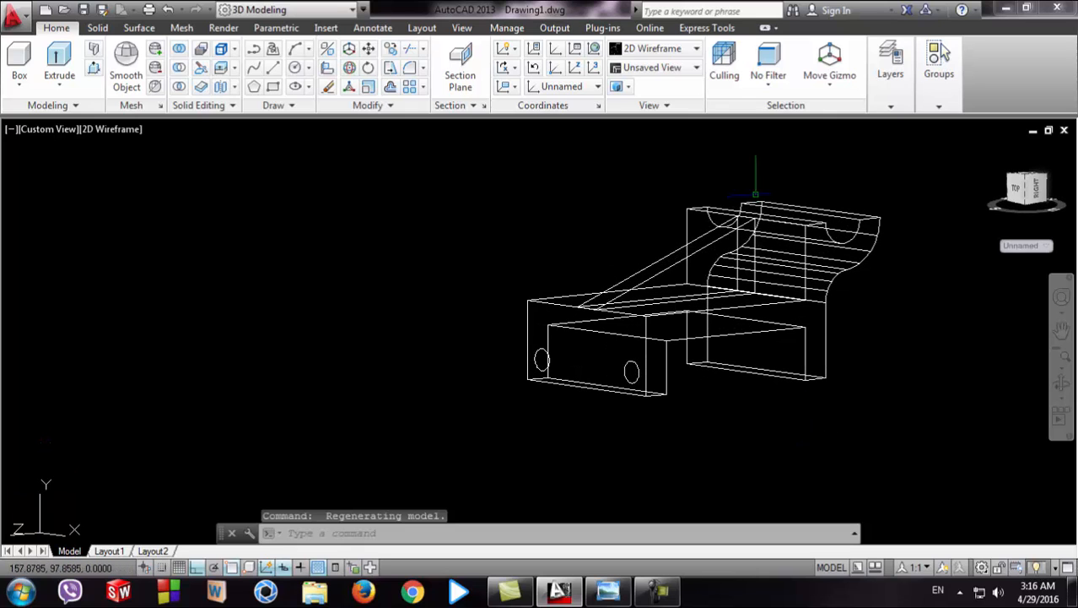
{"action": "left_click", "coordinate": [653, 48]}
{"action": "left_click", "coordinate": [839, 88]}
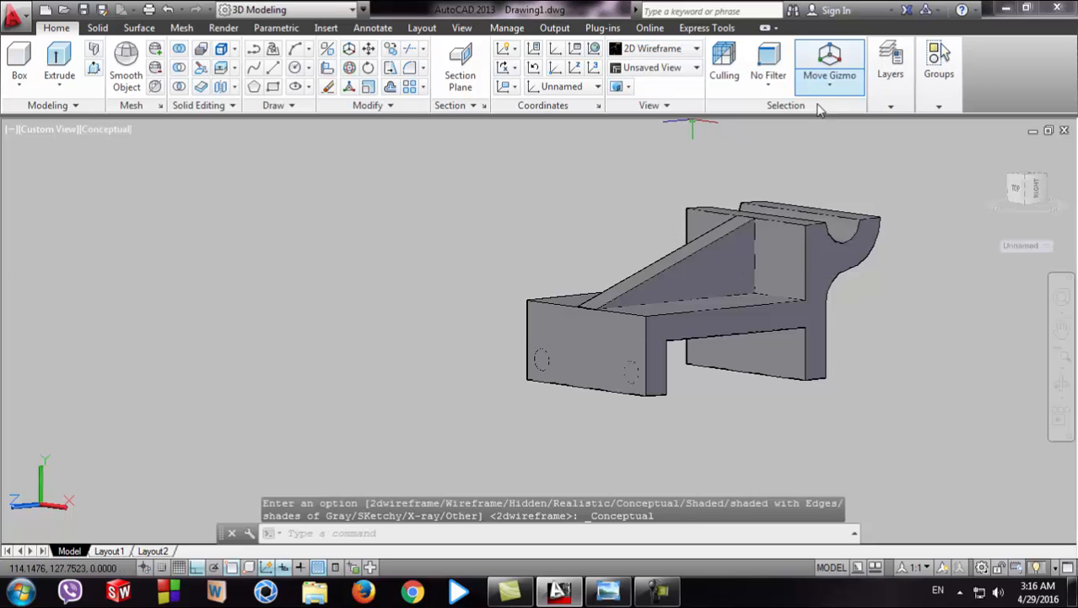
- Extrude both radius 5 circles from the front leg about 140 inches backward so they pass through both legs
{"action": "scroll", "coordinate": [666, 350], "scroll_direction": "down", "scroll_amount": 2}
{"action": "middle_click_drag", "start_coordinate": [500, 383], "coordinate": [528, 393], "text": "shift"}
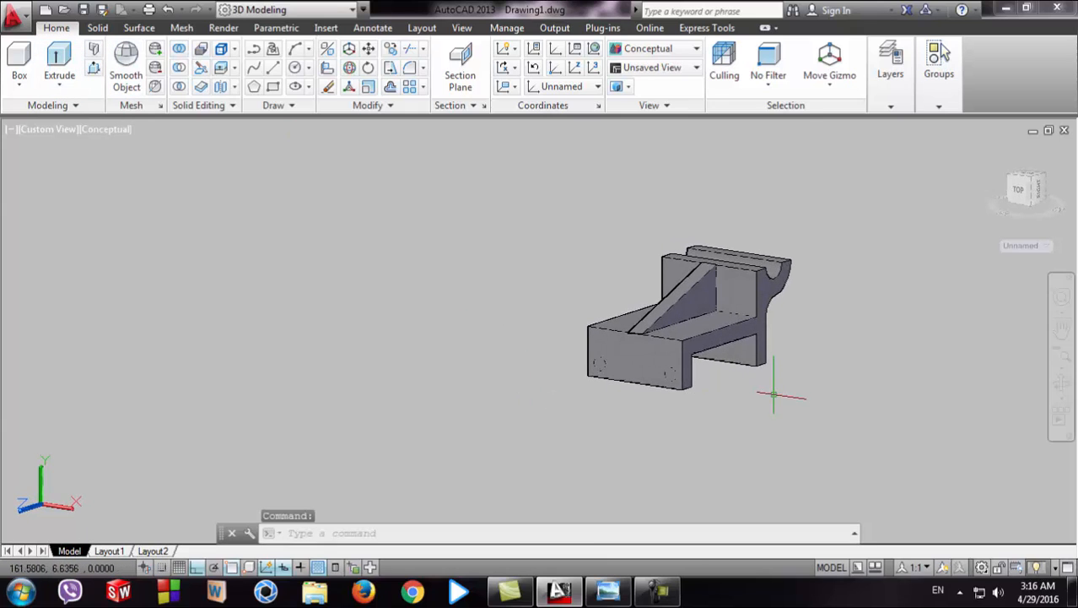
{"action": "scroll", "coordinate": [691, 373], "scroll_direction": "up", "scroll_amount": 3}
{"action": "left_click", "coordinate": [564, 349]}
{"action": "key", "text": "Escape"}
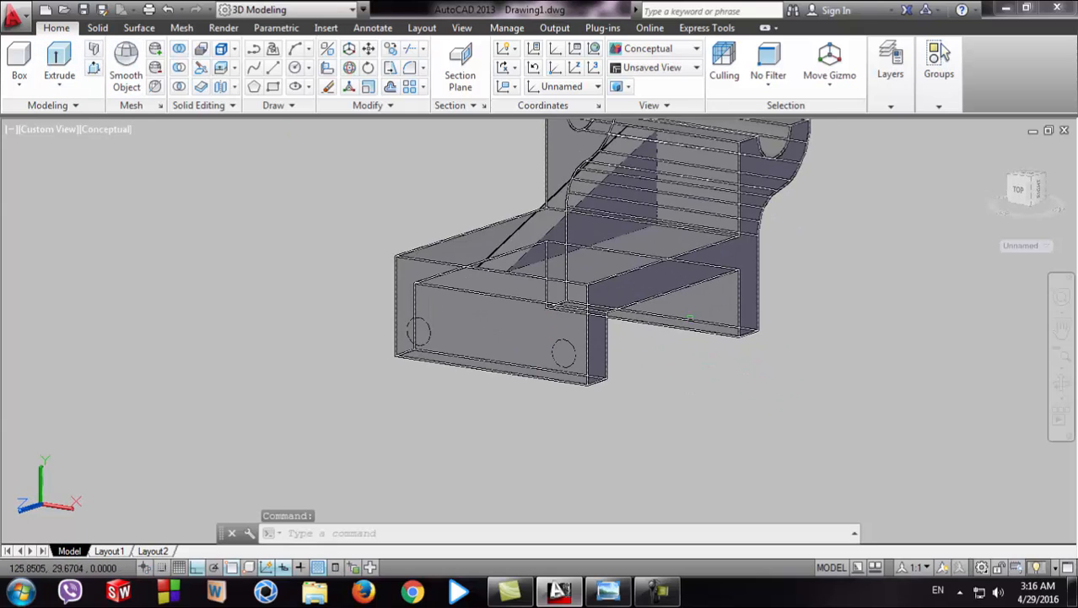
{"action": "left_click", "coordinate": [58, 61]}
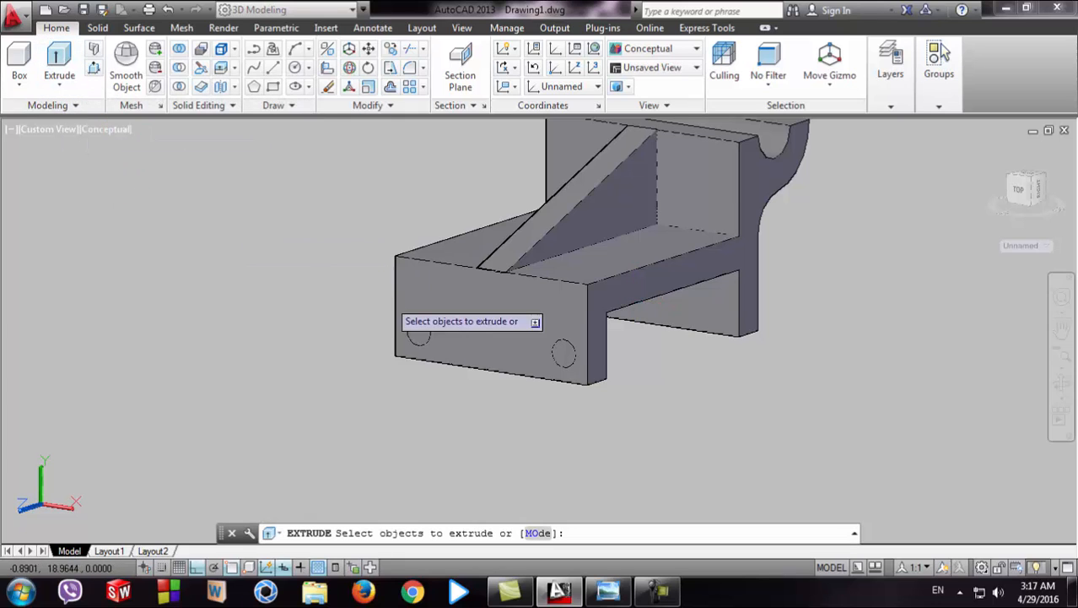
{"action": "left_click", "coordinate": [563, 351]}
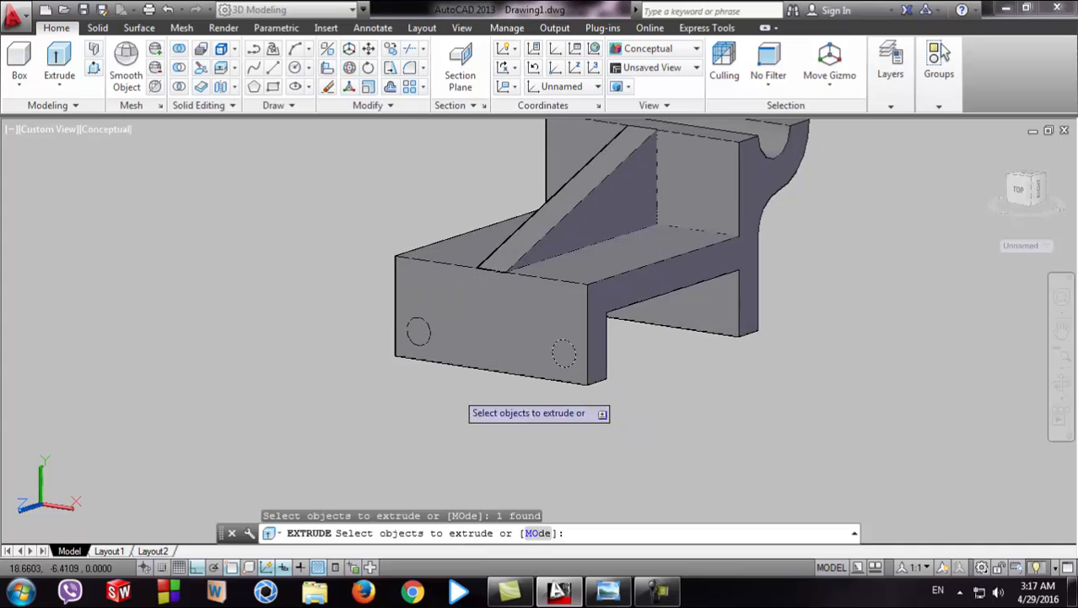
{"action": "left_click", "coordinate": [426, 320]}
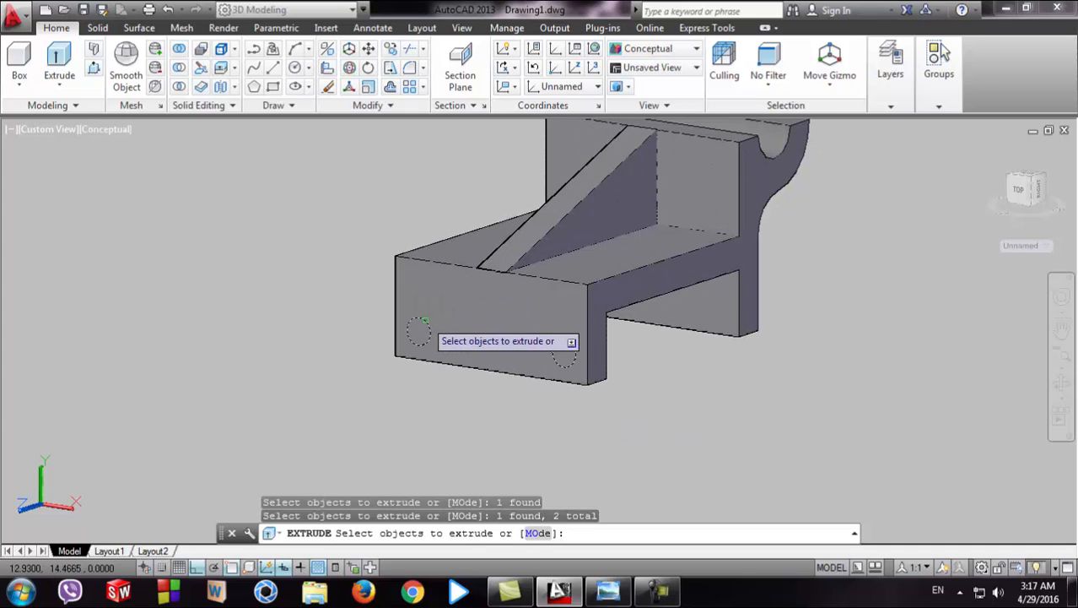
{"action": "key", "text": "Return"}
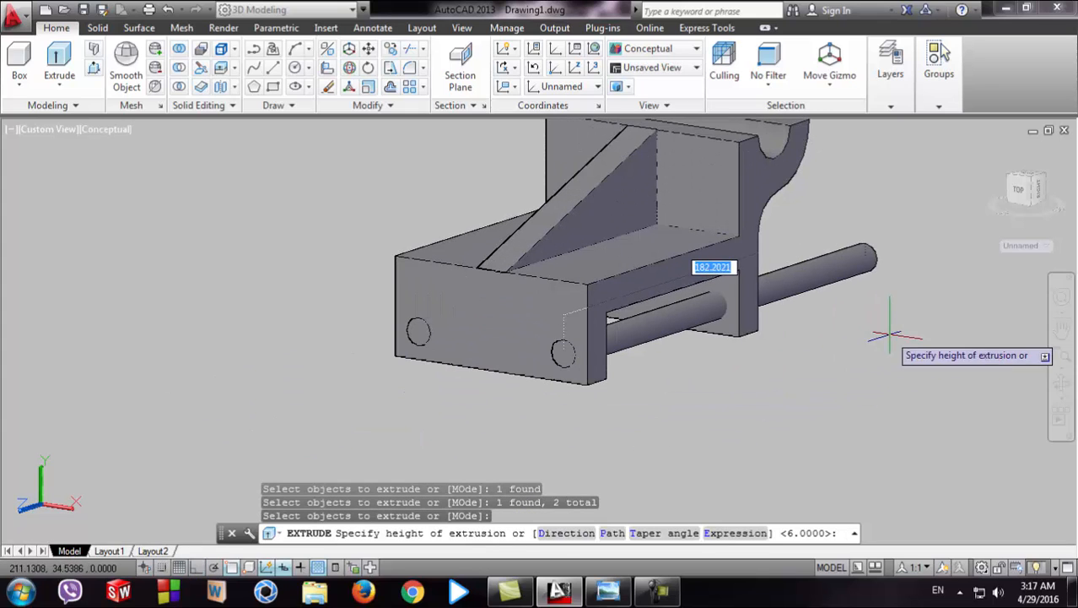
{"action": "middle_click_drag", "start_coordinate": [838, 397], "coordinate": [773, 388], "text": "shift"}
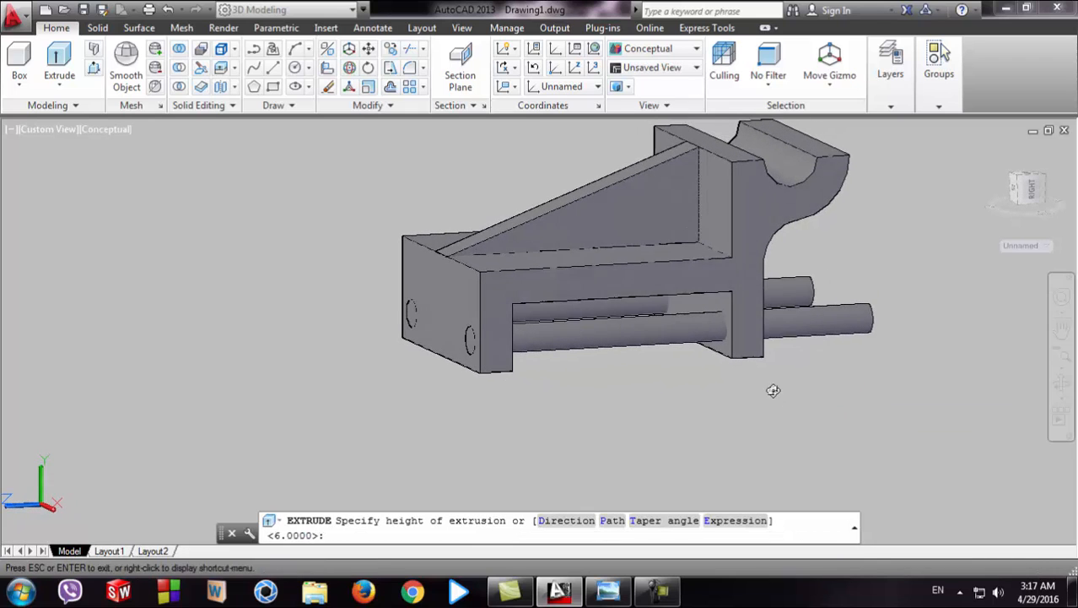
{"action": "left_click", "coordinate": [608, 591]}
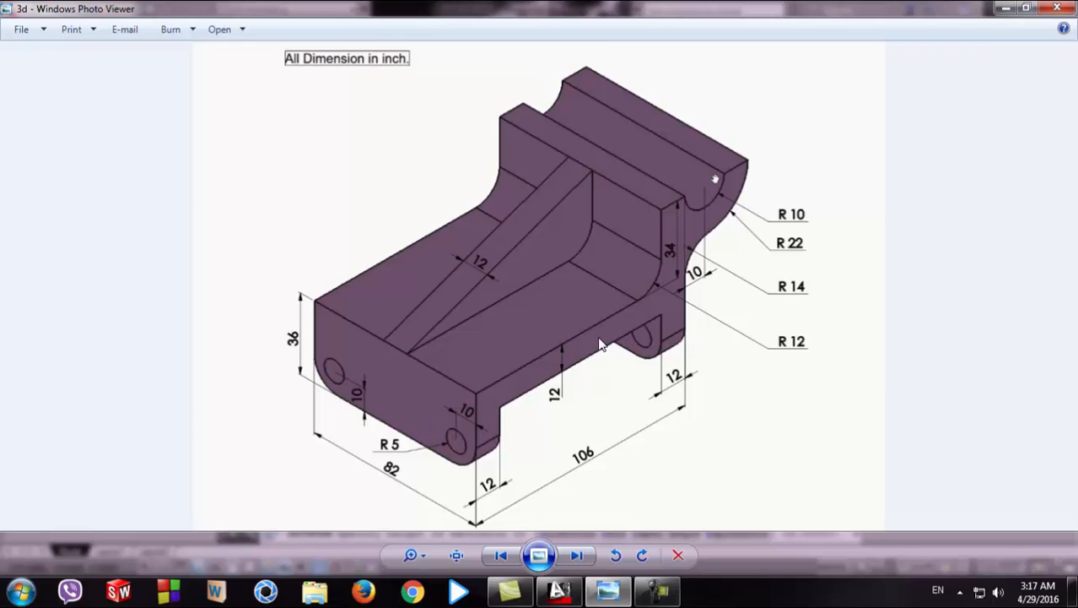
{"action": "left_click", "coordinate": [560, 590]}
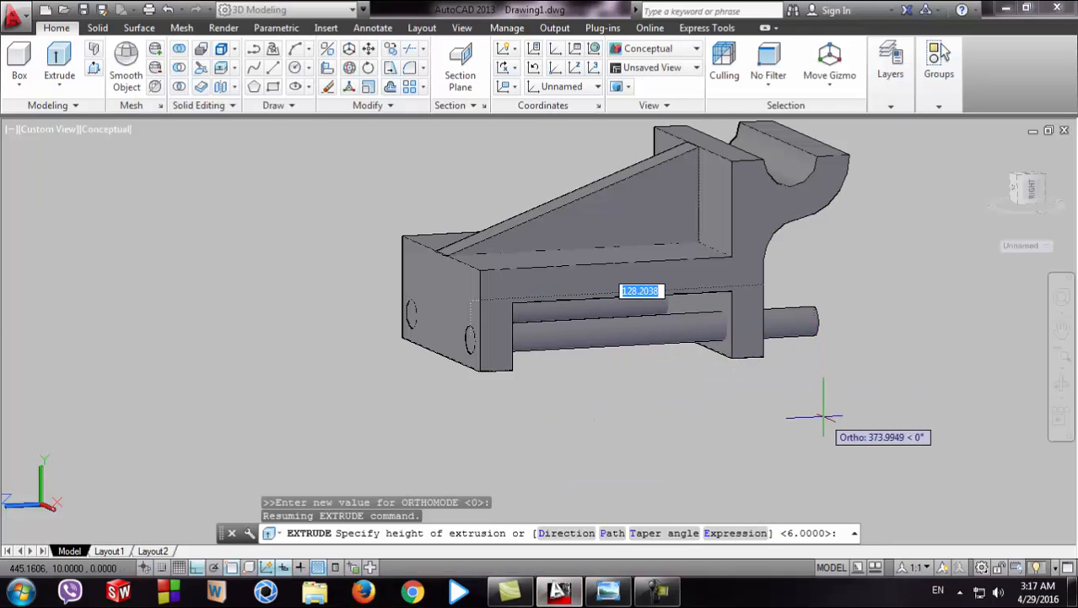
{"action": "middle_click_drag", "start_coordinate": [789, 422], "coordinate": [831, 433], "text": "shift"}
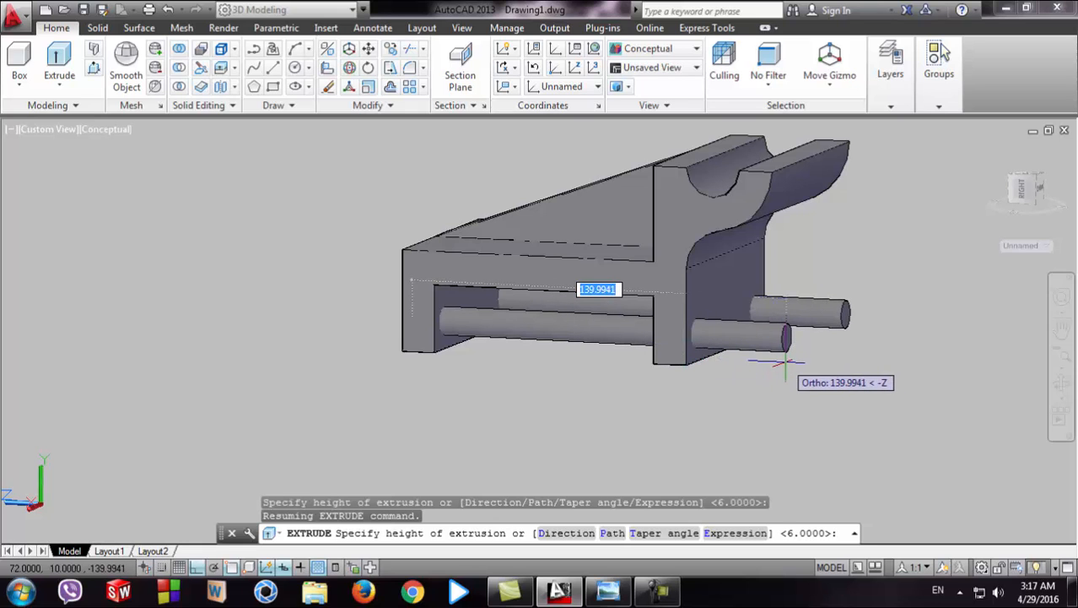
{"action": "left_click", "coordinate": [785, 361]}
- Subtract the two extruded cylinders from the bracket body to cut the holes through both legs
{"action": "middle_click_drag", "start_coordinate": [616, 414], "coordinate": [692, 428], "text": "shift"}
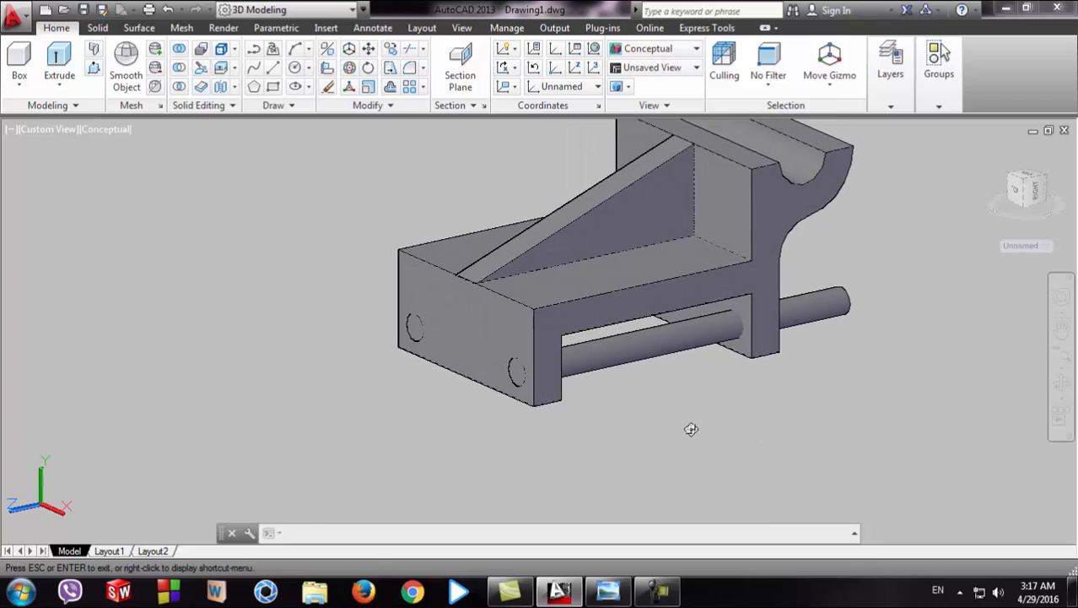
{"action": "scroll", "coordinate": [691, 429], "scroll_direction": "down", "scroll_amount": 2}
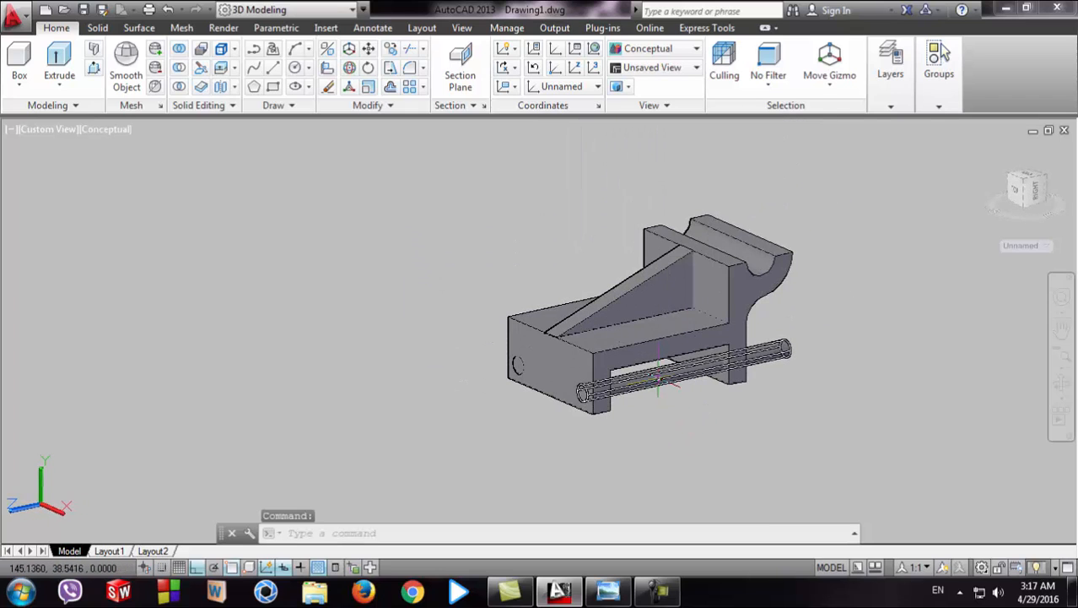
{"action": "mouse_move", "coordinate": [659, 377]}
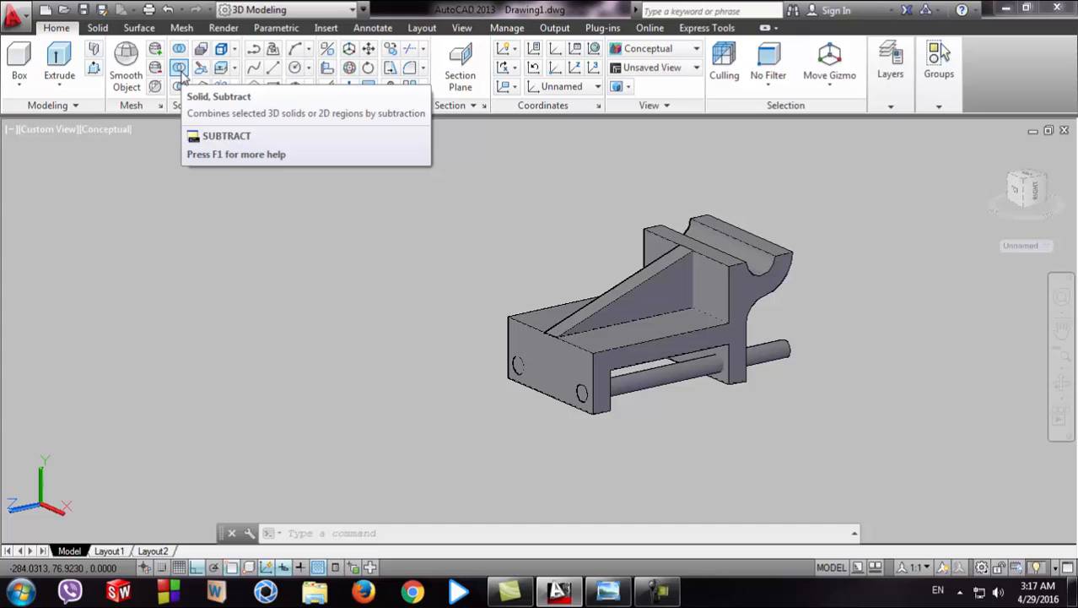
{"action": "left_click", "coordinate": [95, 29]}
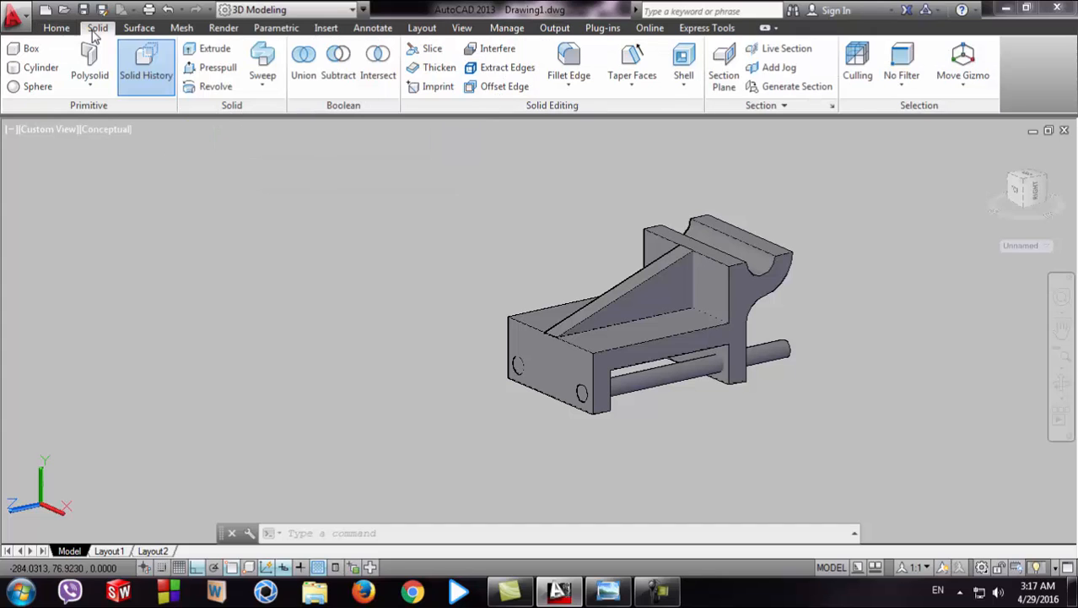
{"action": "left_click", "coordinate": [337, 59]}
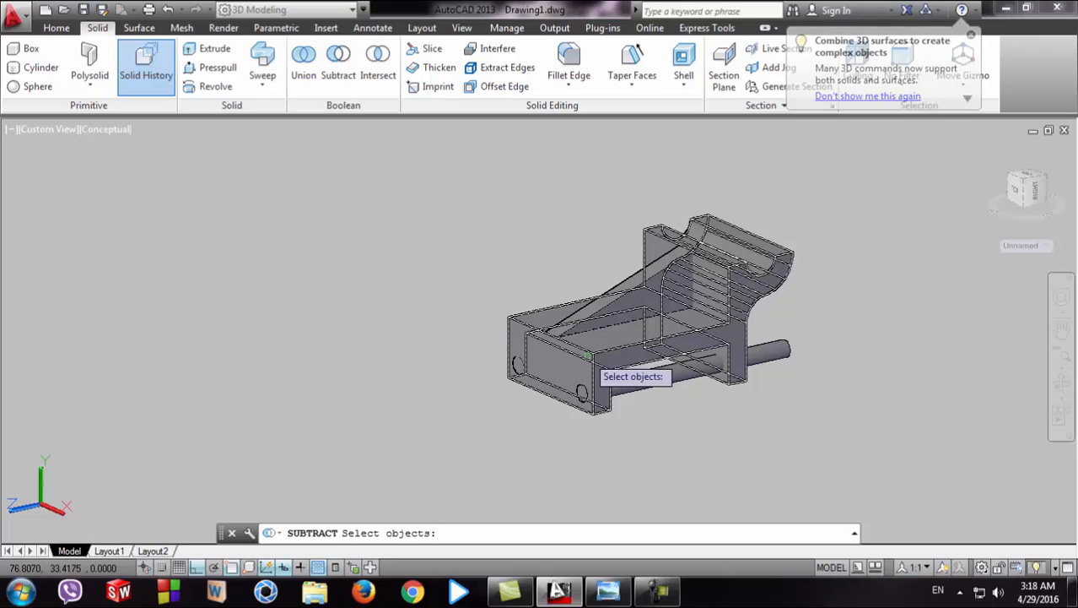
{"action": "left_click", "coordinate": [586, 367]}
{"action": "key", "text": "Return"}
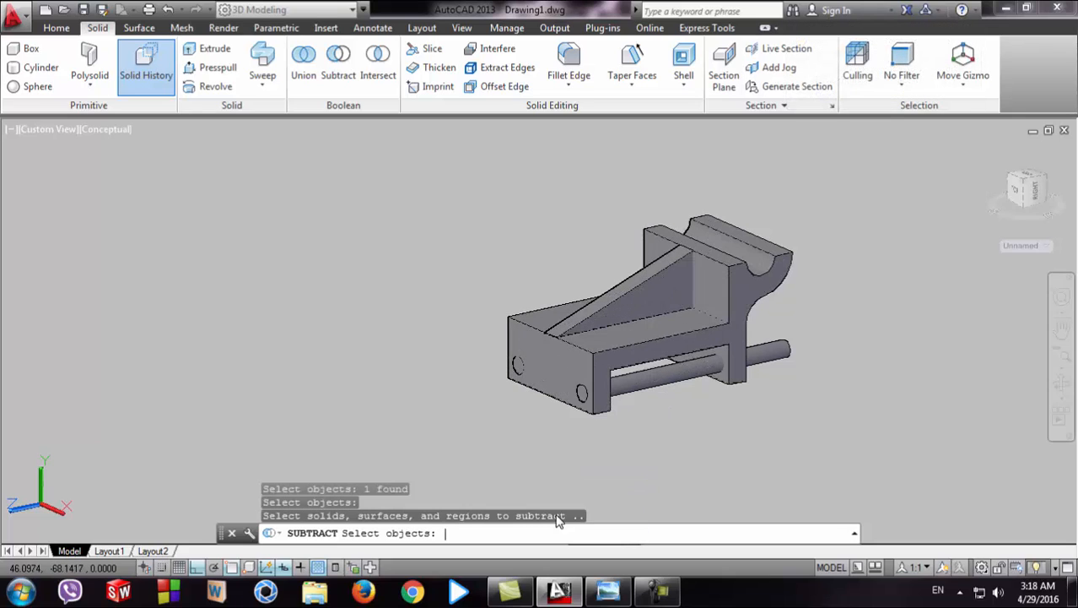
{"action": "left_click", "coordinate": [645, 384]}
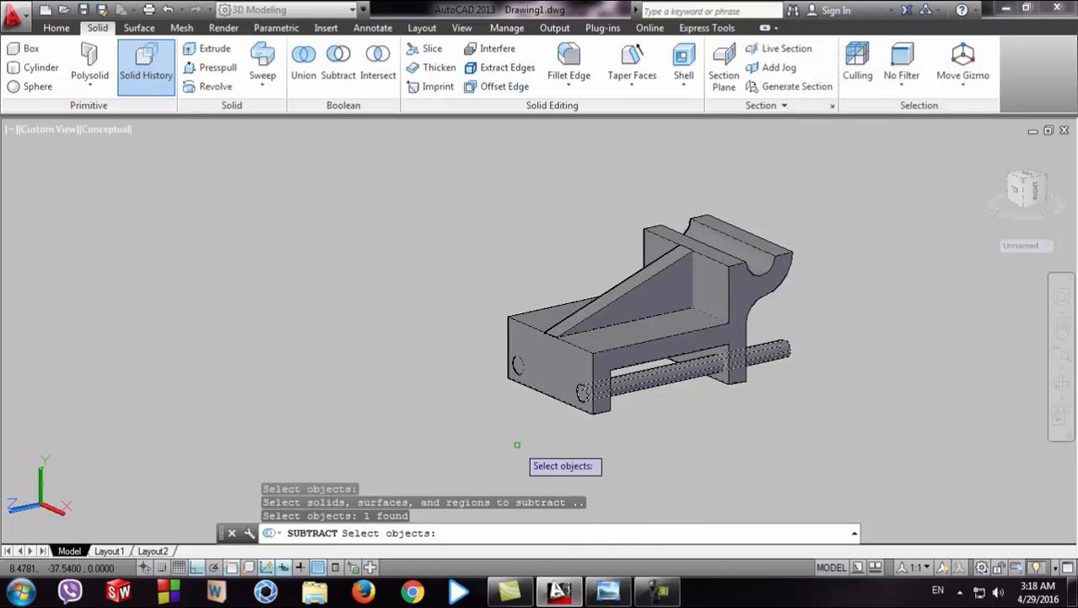
{"action": "middle_click_drag", "start_coordinate": [518, 444], "coordinate": [500, 399], "text": "shift"}
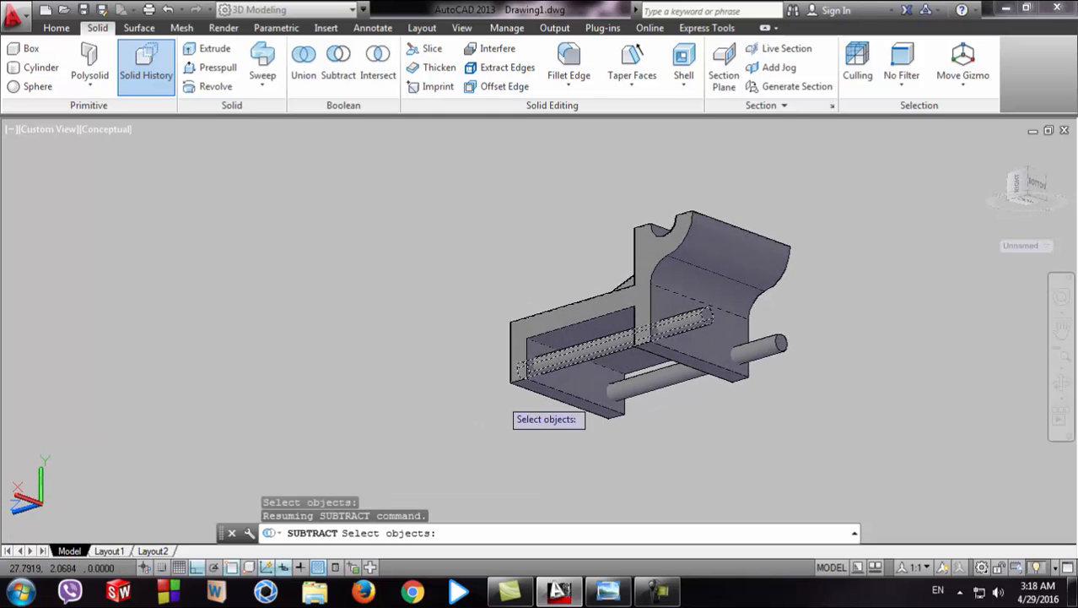
{"action": "left_click", "coordinate": [763, 347]}
{"action": "key", "text": "Return"}
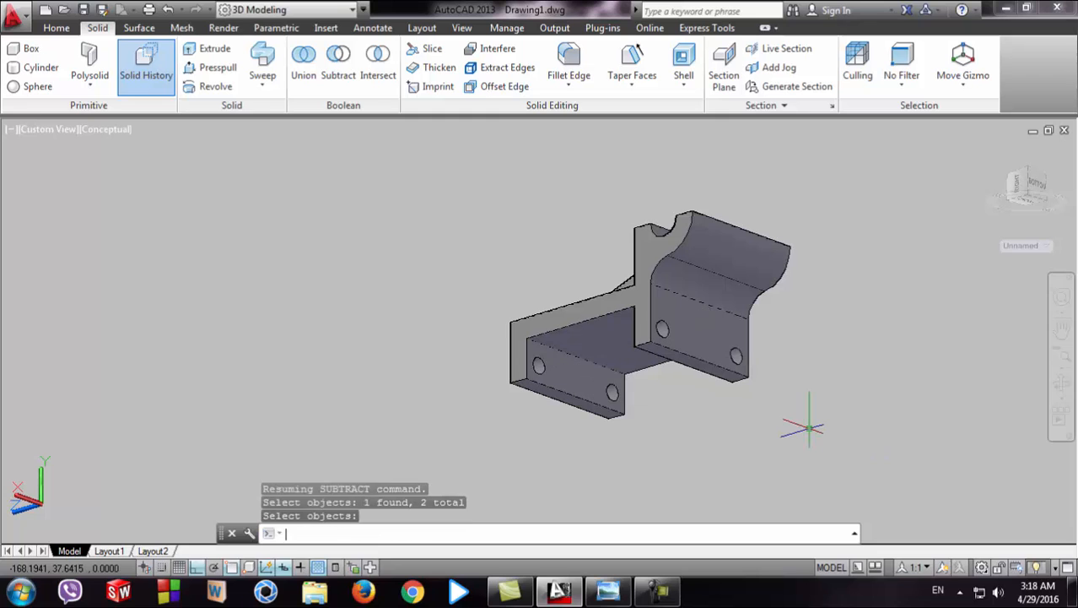
- Check the rounded corners in the reference image and fillet the four lower corner edges of the legs with radius 12 in AutoCAD
{"action": "middle_click_drag", "start_coordinate": [808, 426], "coordinate": [987, 482], "text": "shift"}
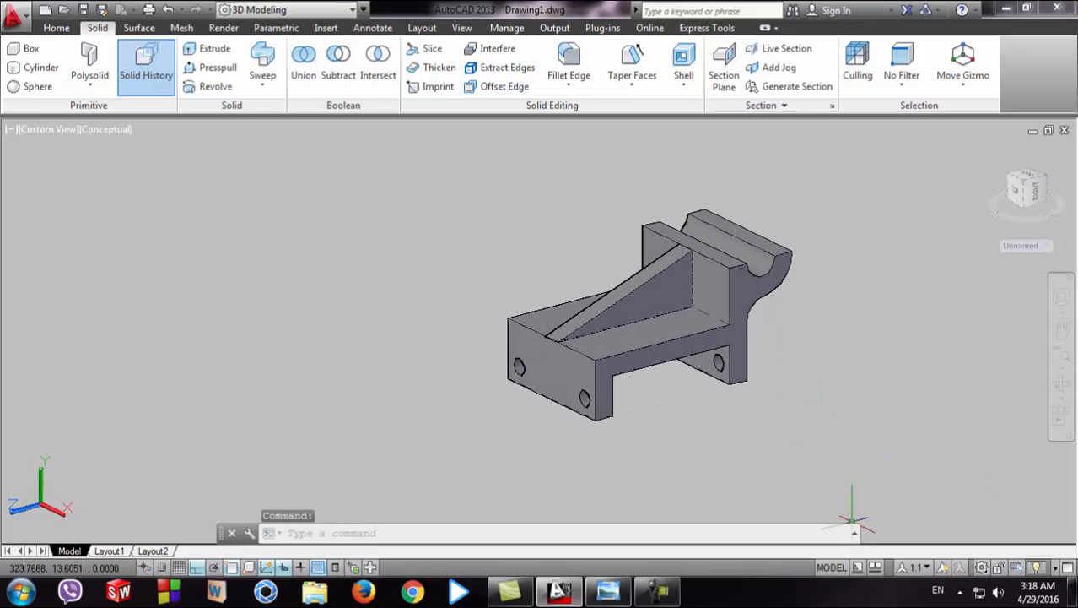
{"action": "left_click", "coordinate": [614, 594]}
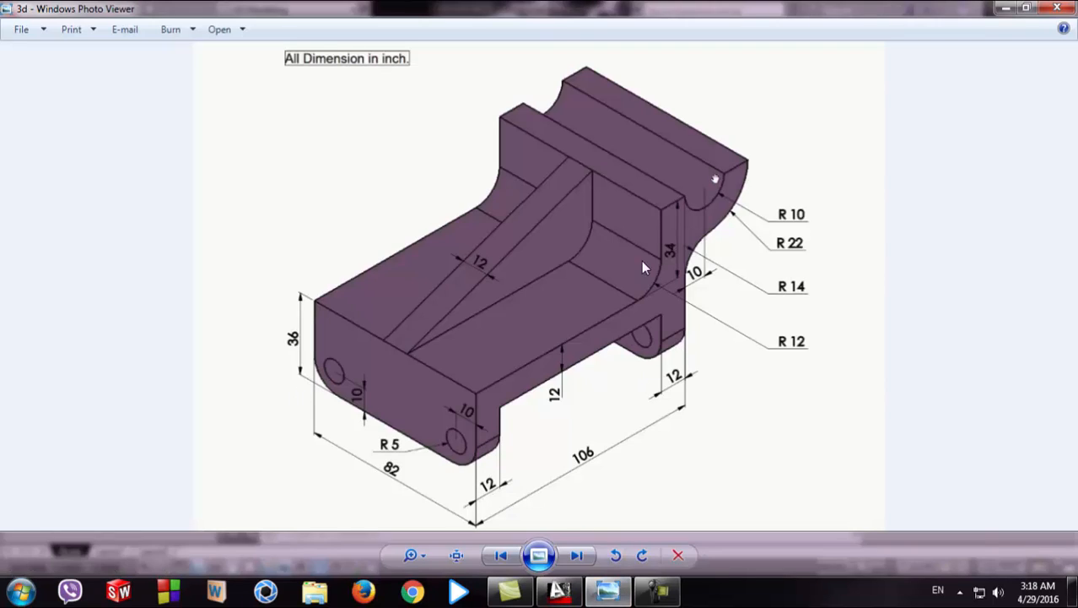
{"action": "left_click", "coordinate": [559, 591]}
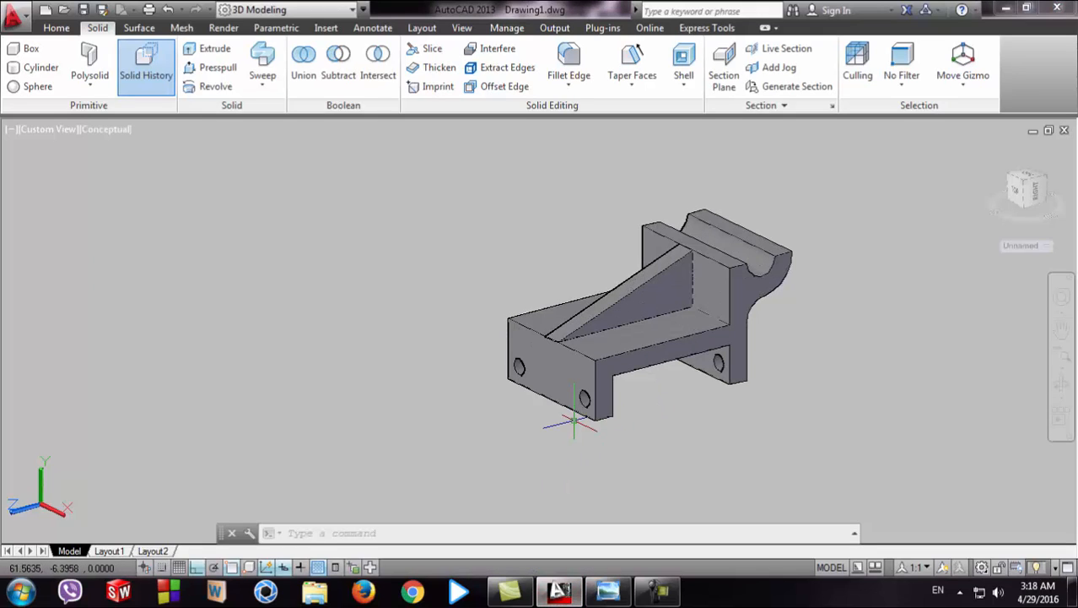
{"action": "middle_click_drag", "start_coordinate": [510, 432], "coordinate": [454, 342], "text": "shift"}
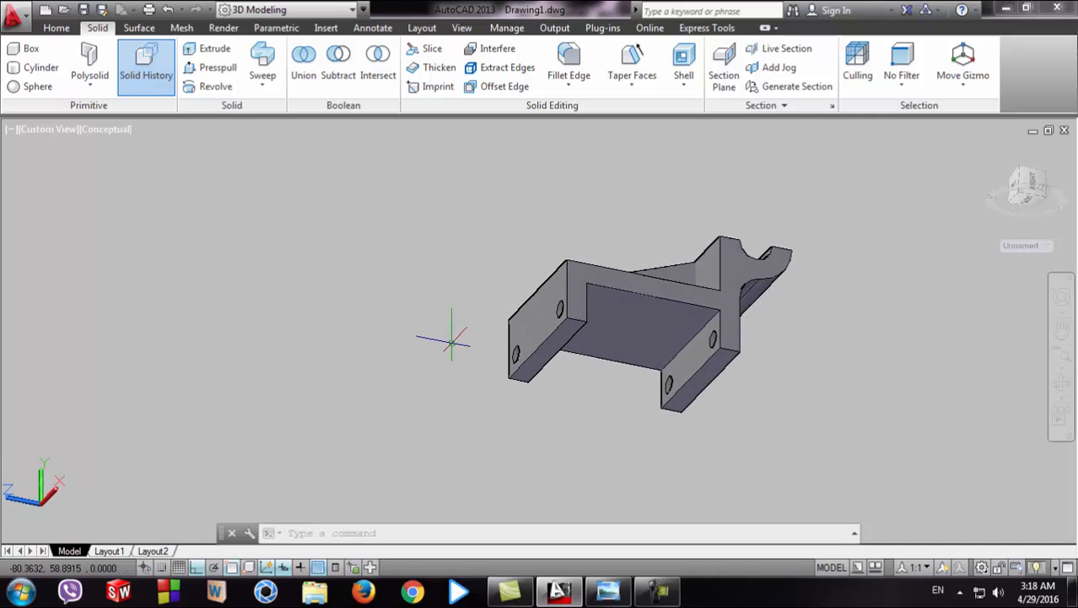
{"action": "left_click", "coordinate": [577, 83]}
{"action": "left_click", "coordinate": [579, 114]}
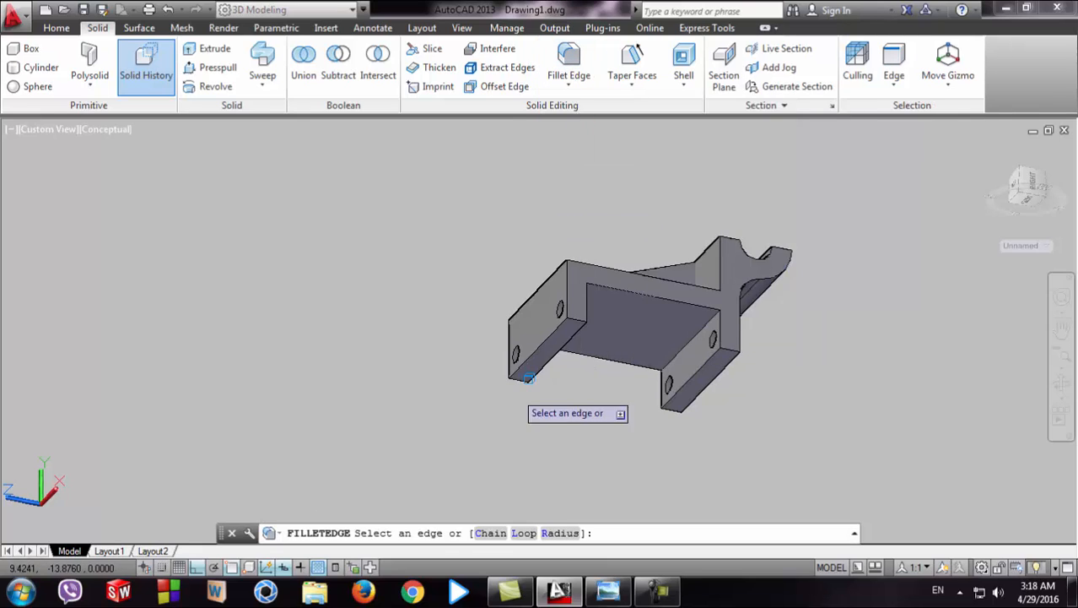
{"action": "left_click", "coordinate": [557, 533]}
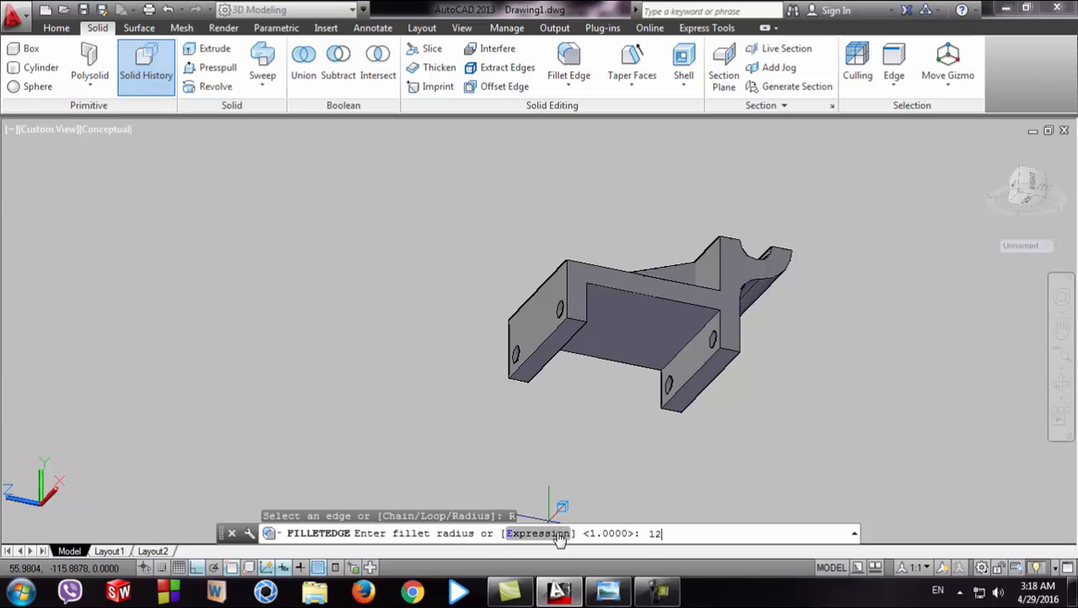
{"action": "type", "text": "12"}
{"action": "key", "text": "Return"}
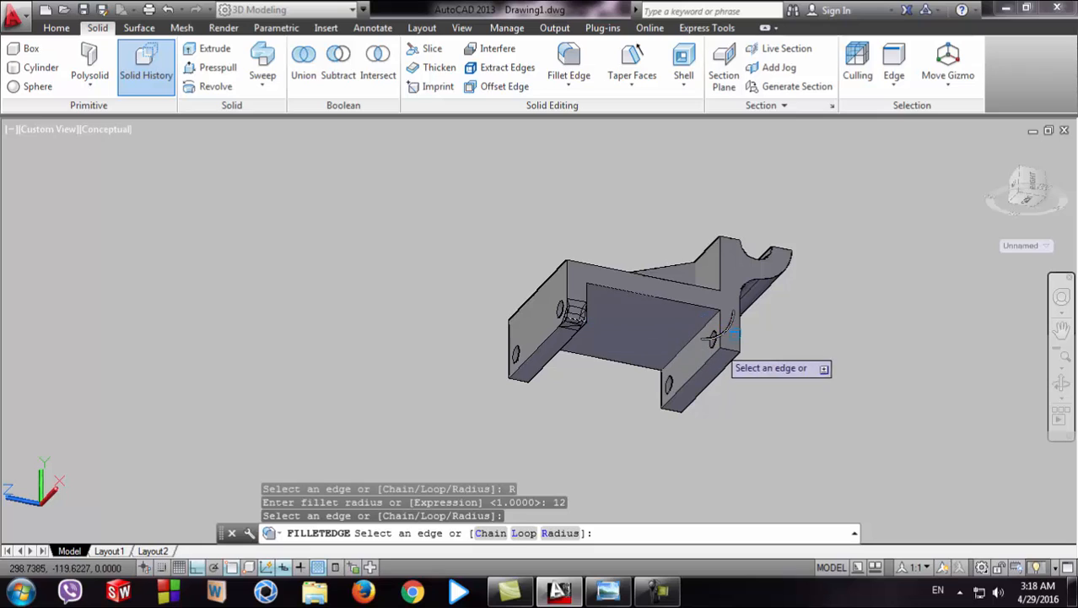
{"action": "left_click", "coordinate": [725, 342]}
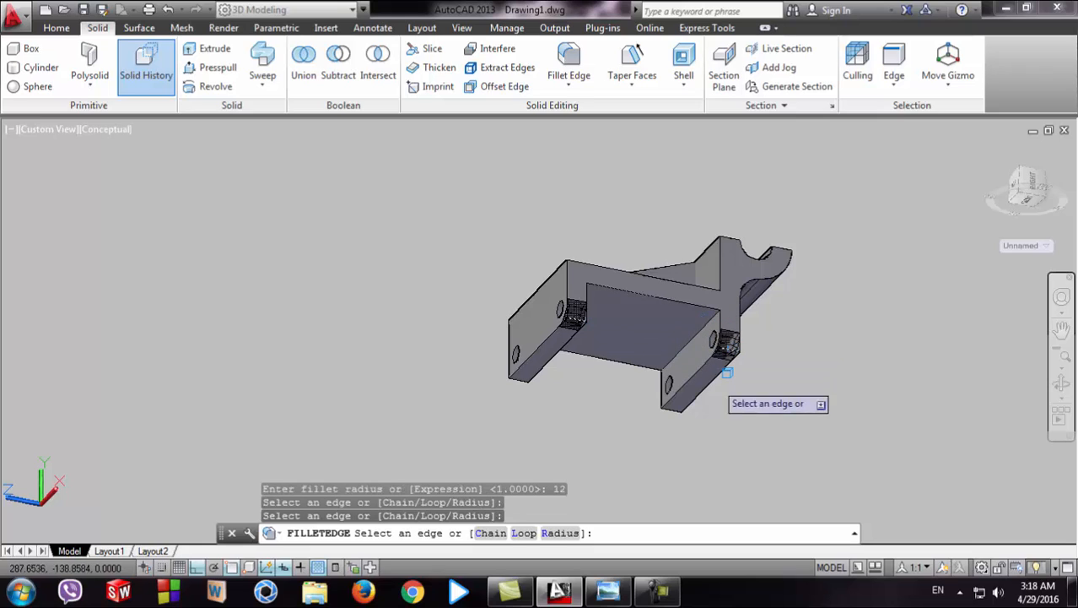
{"action": "left_click", "coordinate": [676, 398]}
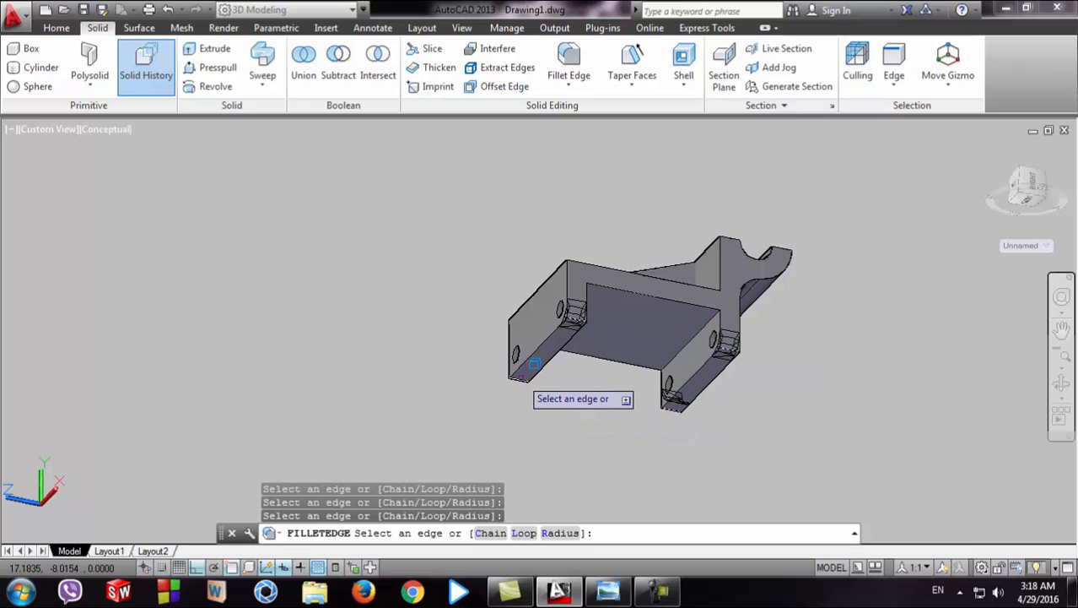
{"action": "left_click", "coordinate": [534, 364]}
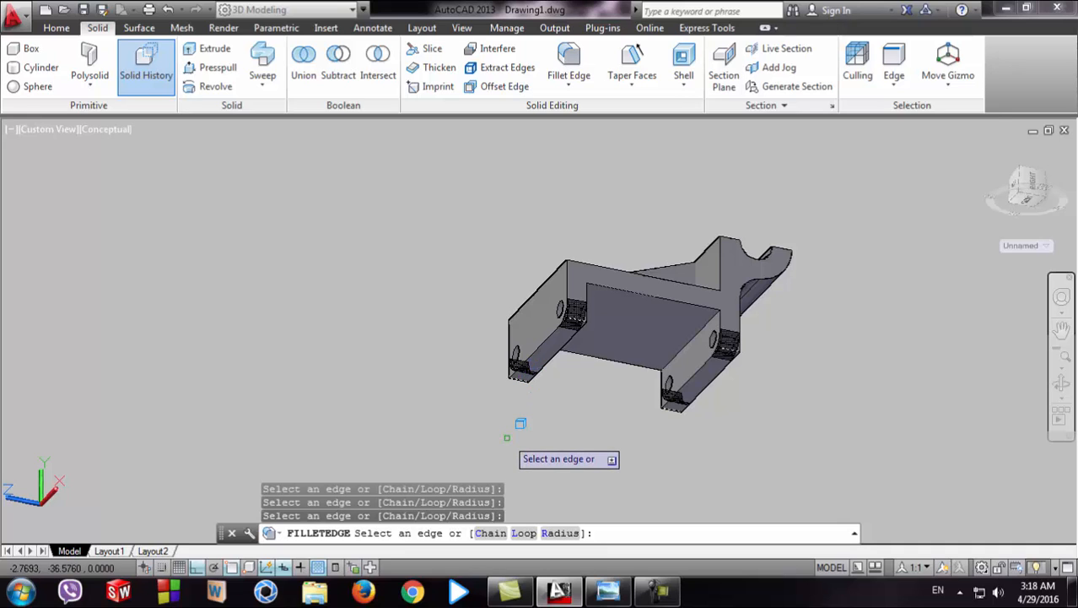
{"action": "key", "text": "Return"}
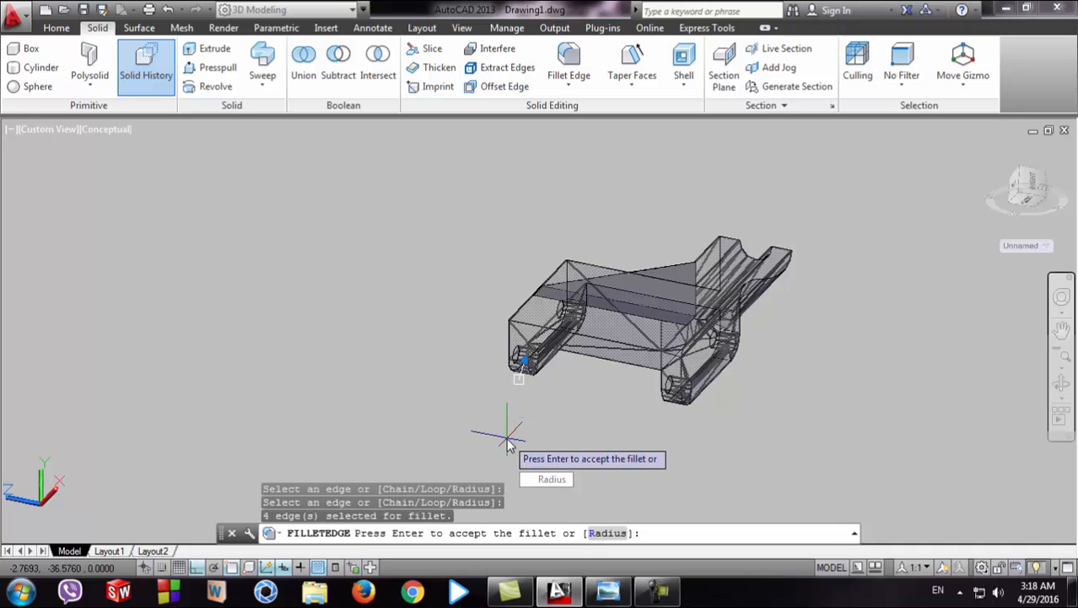
{"action": "middle_click_drag", "start_coordinate": [450, 325], "coordinate": [463, 405], "text": "shift"}
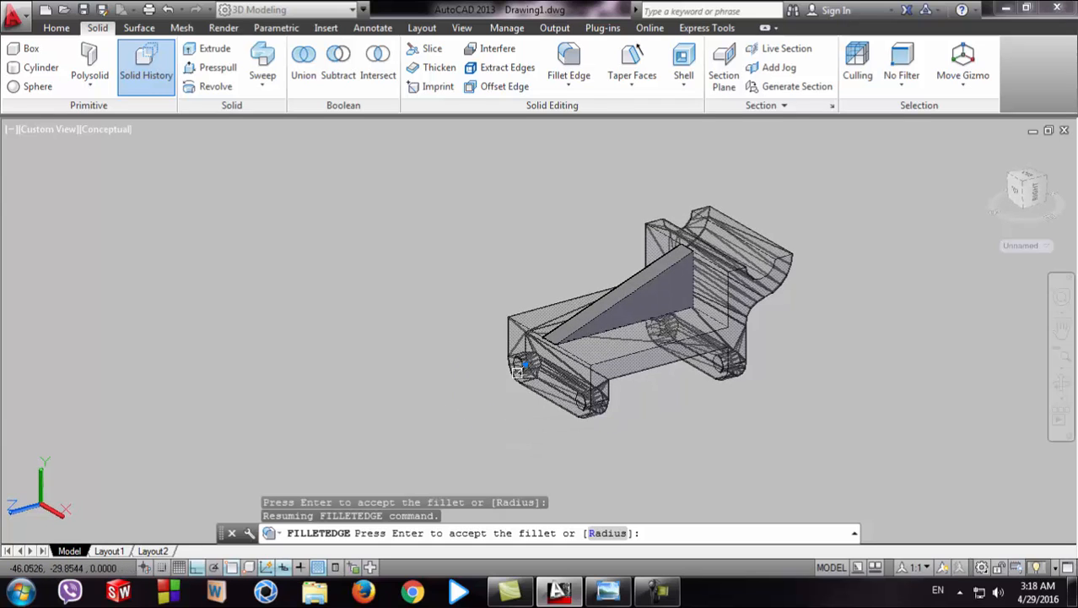
{"action": "key", "text": "Return"}
{"action": "mouse_move", "coordinate": [448, 308]}
{"action": "middle_mouse_down", "text": "shift"}
{"action": "mouse_move", "coordinate": [605, 362]}
{"action": "mouse_move", "coordinate": [525, 299]}
{"action": "mouse_move", "coordinate": [447, 307]}
{"action": "mouse_move", "coordinate": [465, 308]}
{"action": "middle_mouse_up", "text": "shift"}
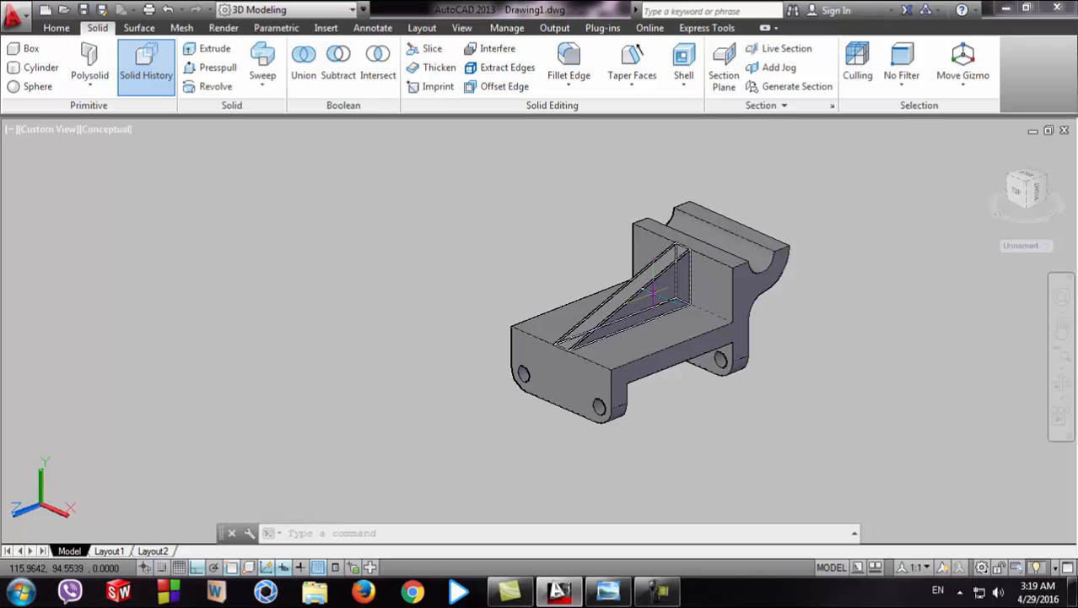
{"action": "left_click", "coordinate": [728, 313]}
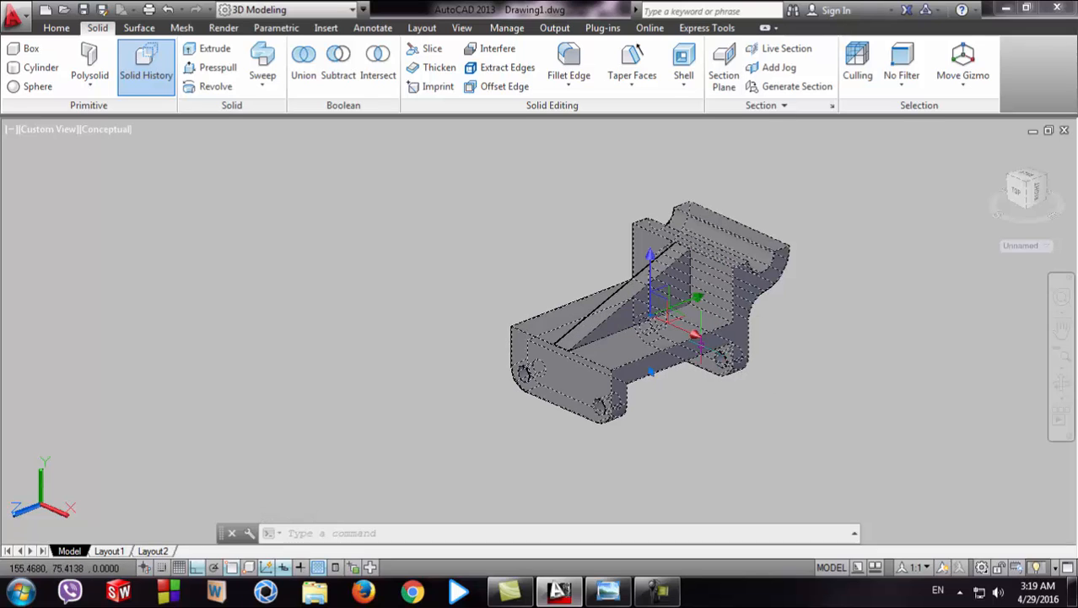
{"action": "key", "text": "Escape"}
{"action": "mouse_move", "coordinate": [652, 395]}
{"action": "middle_mouse_down", "text": "shift"}
{"action": "mouse_move", "coordinate": [771, 409]}
{"action": "mouse_move", "coordinate": [698, 367]}
{"action": "mouse_move", "coordinate": [658, 392]}
{"action": "middle_mouse_up", "text": "shift"}
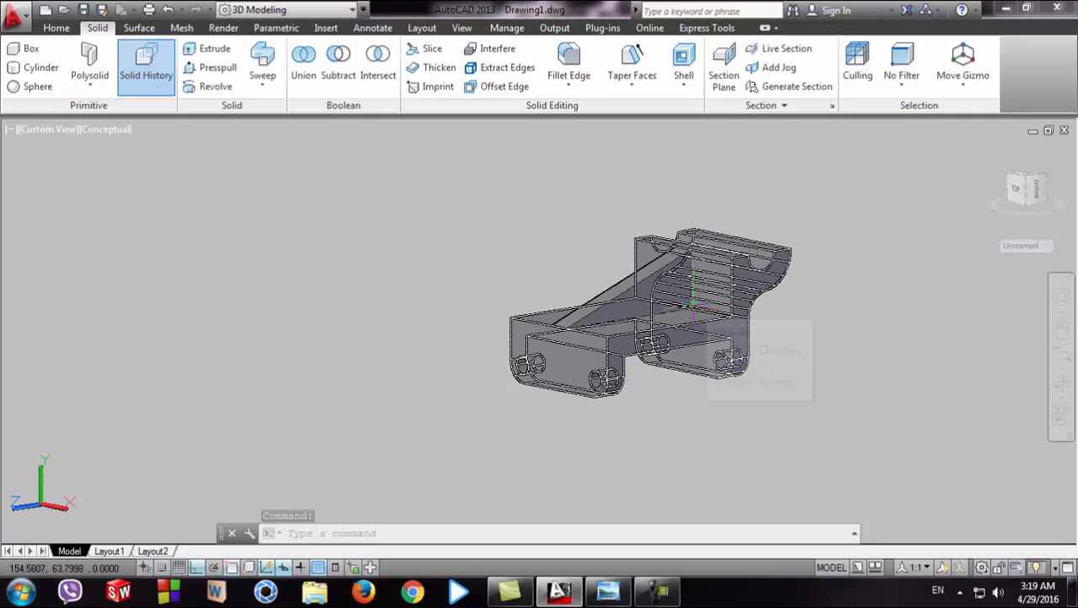
{"action": "left_click", "coordinate": [693, 306]}
{"action": "key", "text": "Escape"}
{"action": "scroll", "coordinate": [812, 332], "scroll_direction": "up", "scroll_amount": 4}
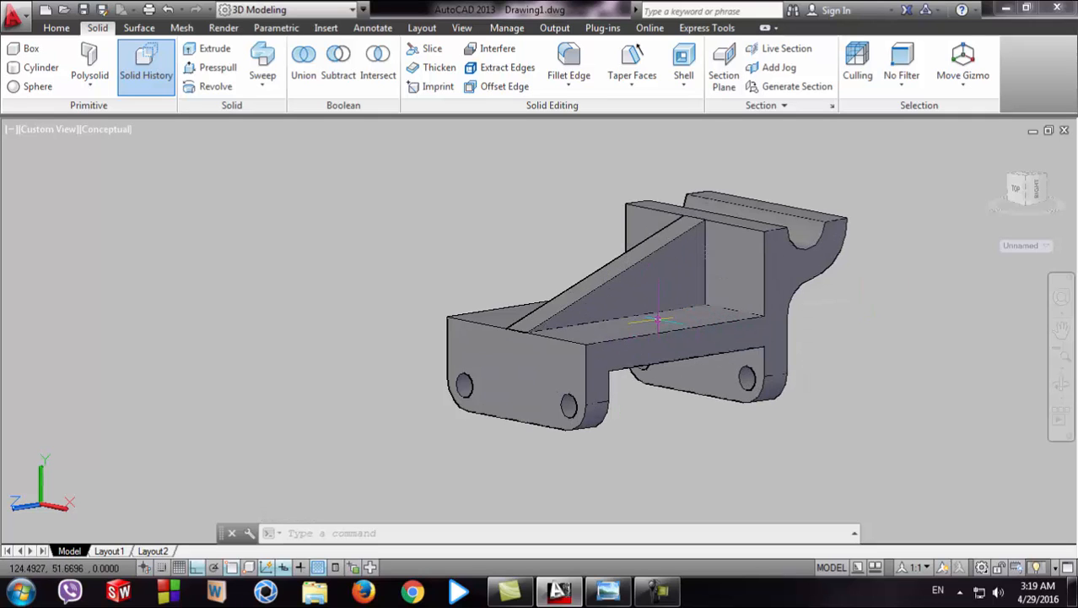
- Union the triangular rib with the bracket body into a single solid
{"action": "scroll", "coordinate": [922, 296], "scroll_direction": "down", "scroll_amount": 1}
{"action": "middle_click_drag", "start_coordinate": [824, 344], "coordinate": [668, 359], "text": "shift"}
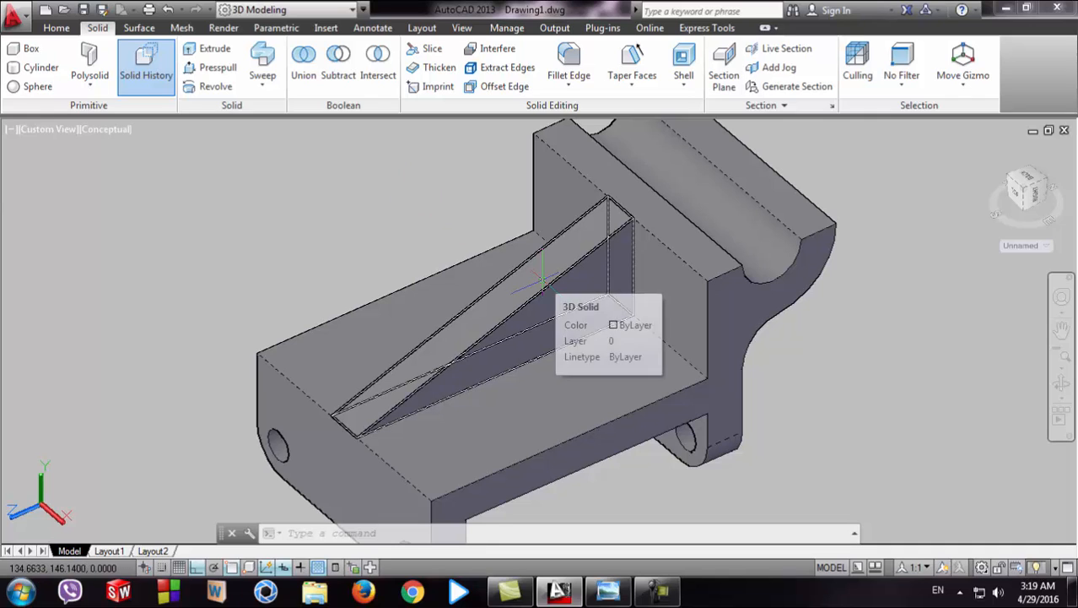
{"action": "scroll", "coordinate": [396, 291], "scroll_direction": "down", "scroll_amount": 2}
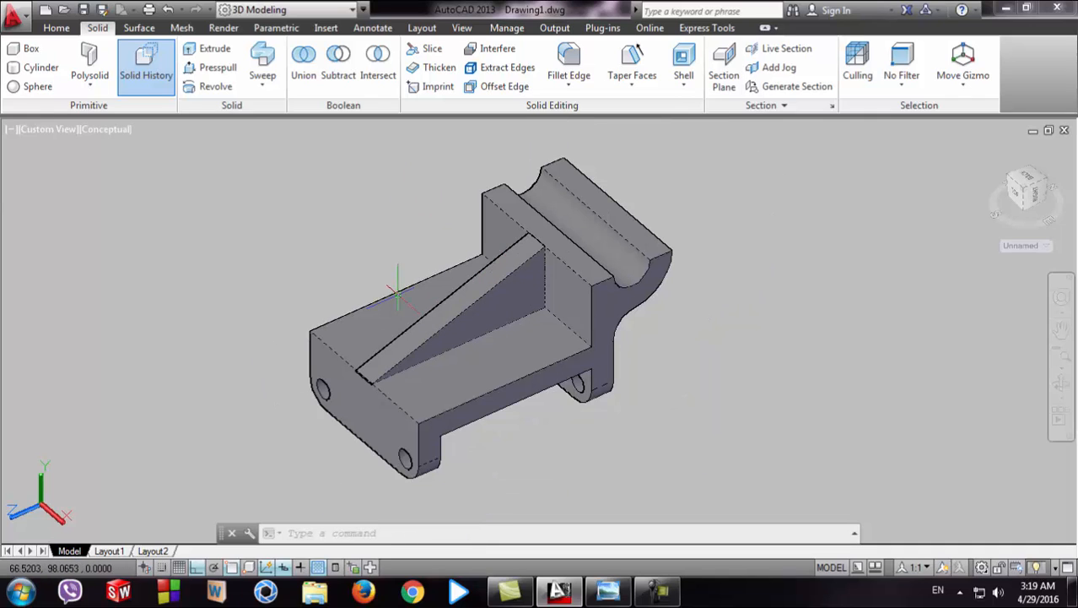
{"action": "left_click", "coordinate": [305, 74]}
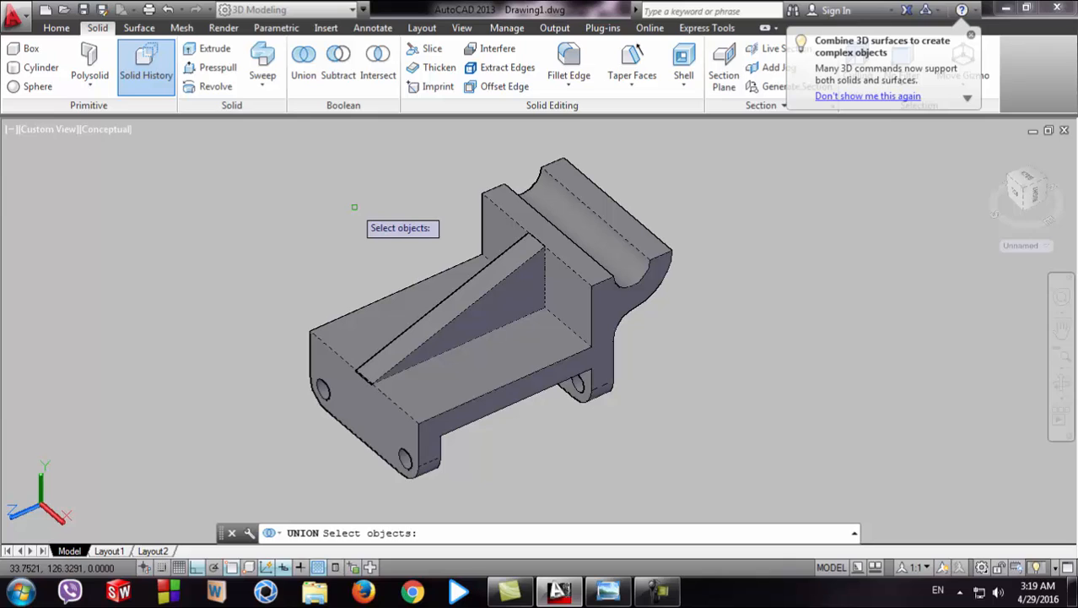
{"action": "left_click", "coordinate": [512, 204]}
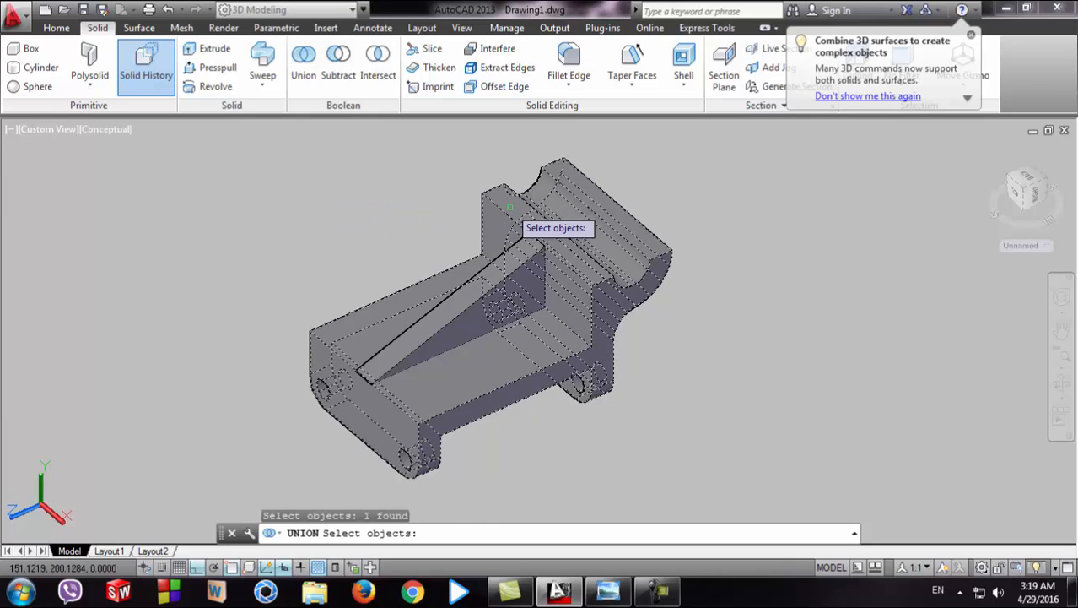
{"action": "left_click", "coordinate": [465, 314]}
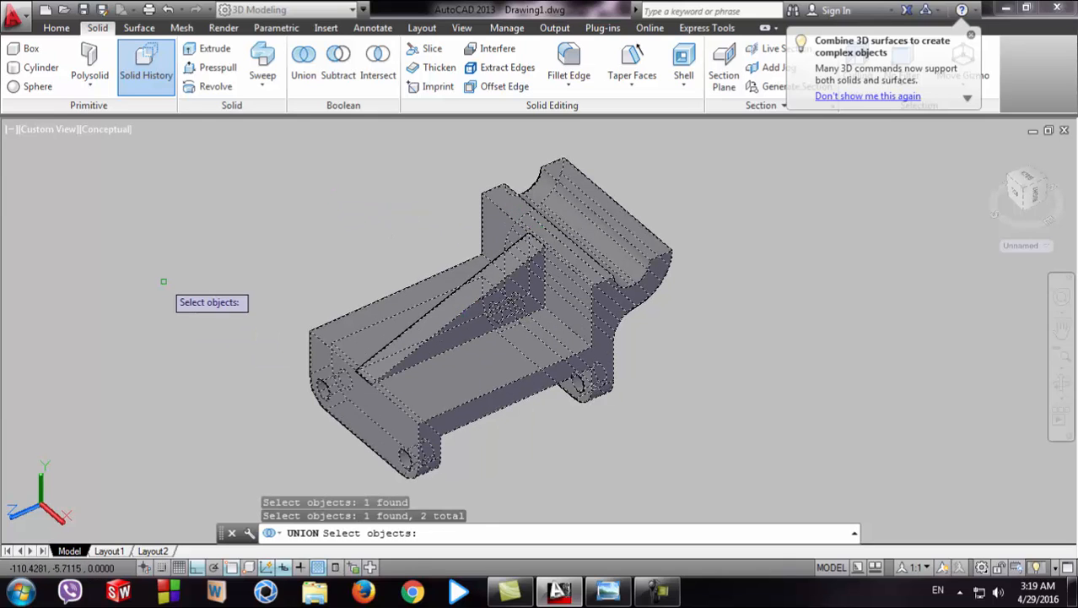
{"action": "key", "text": "Return"}
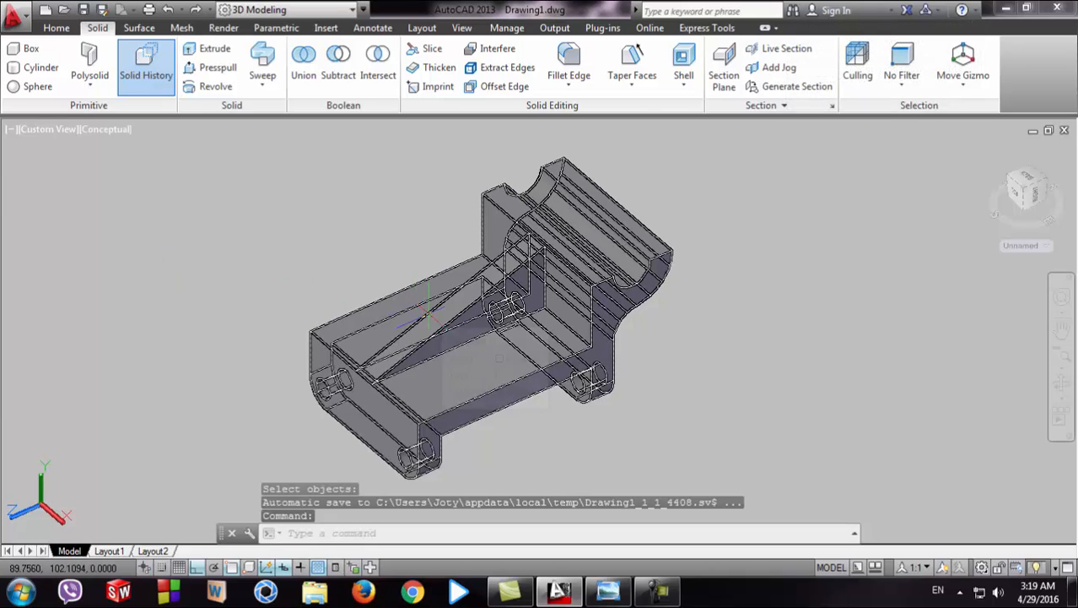
- Check the inner corner radius in the reference image and fillet the base-to-upright edge on the rib's right side with radius 12 in AutoCAD
{"action": "left_click", "coordinate": [581, 89]}
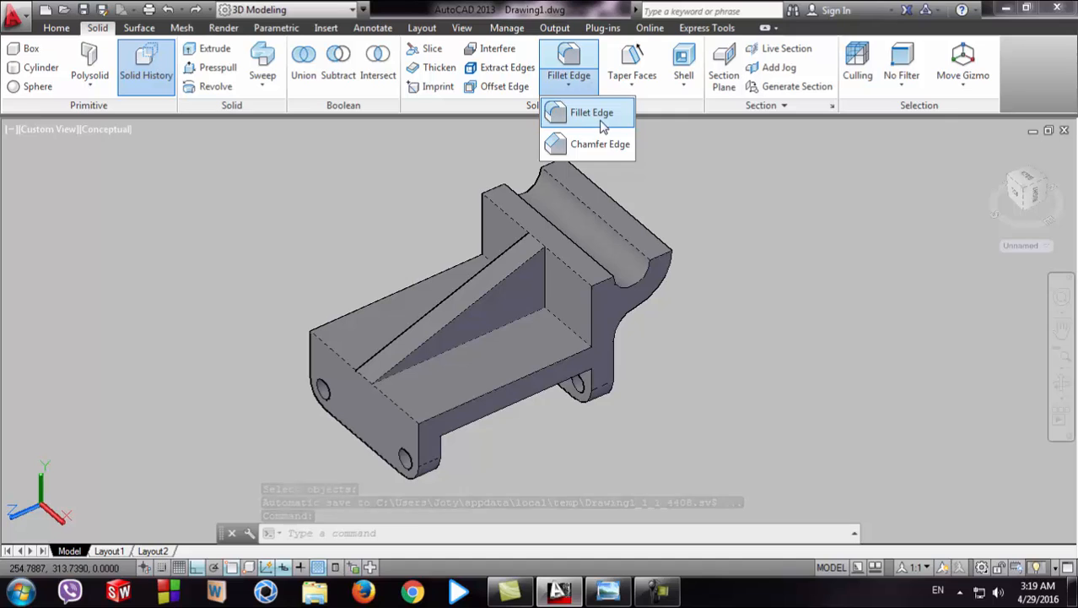
{"action": "left_click", "coordinate": [579, 111]}
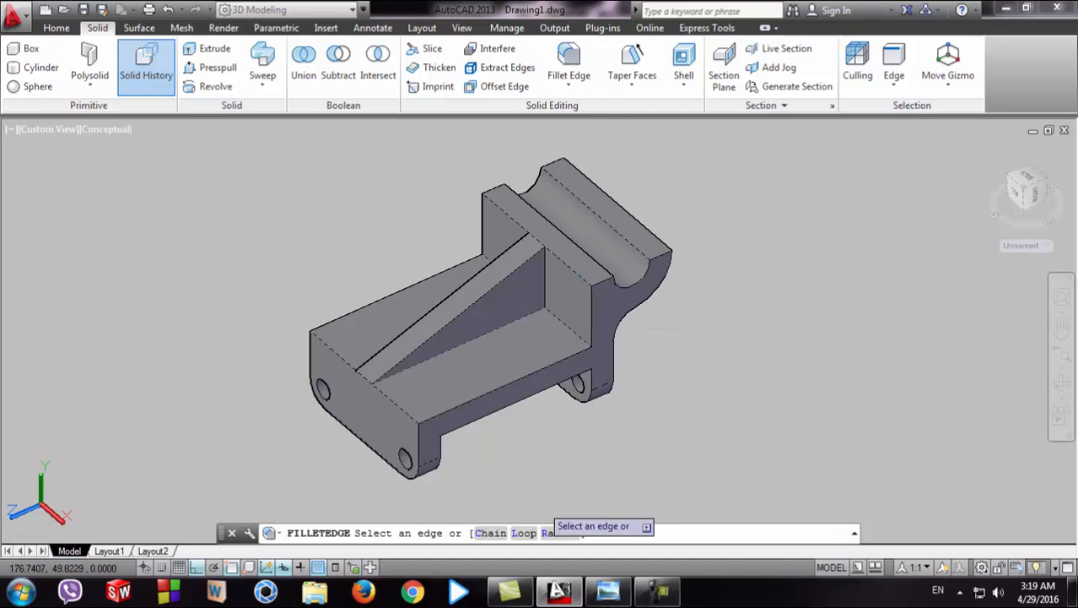
{"action": "left_click", "coordinate": [560, 533]}
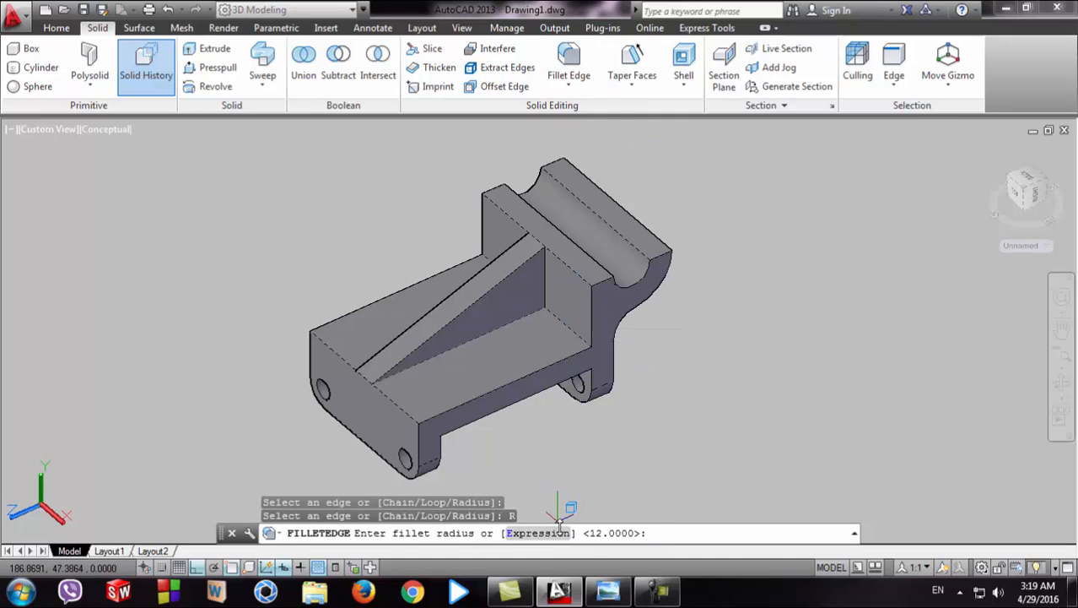
{"action": "left_click", "coordinate": [618, 593]}
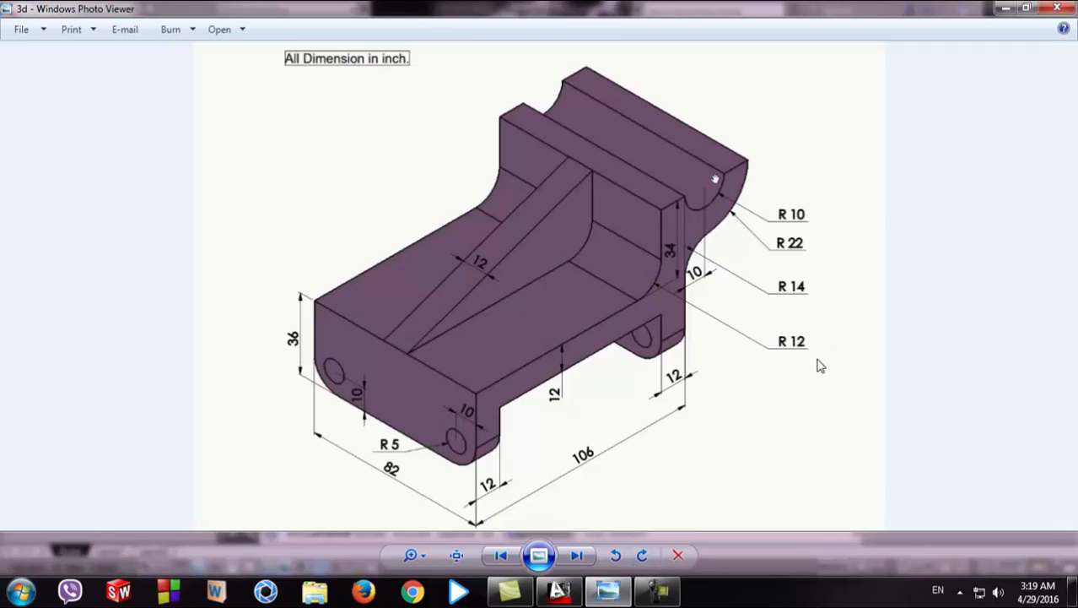
{"action": "left_click", "coordinate": [619, 593]}
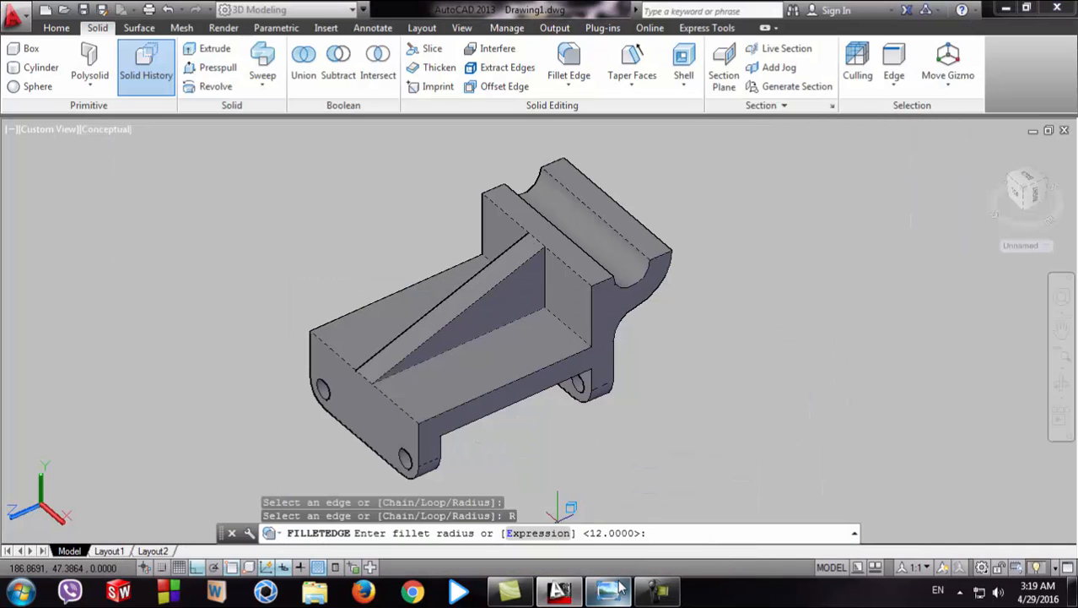
{"action": "key", "text": "Return"}
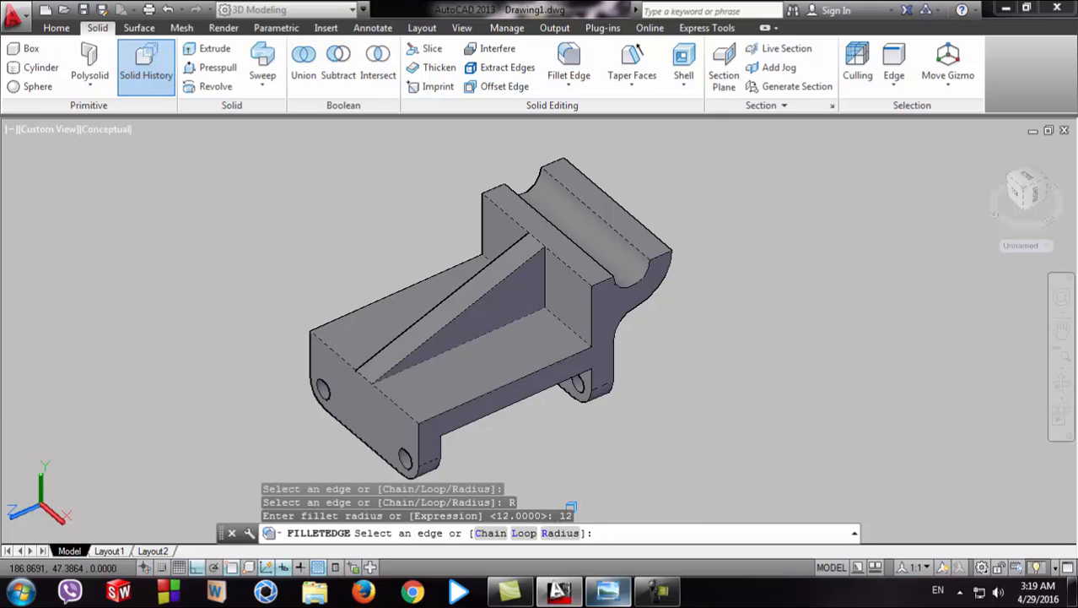
{"action": "left_click", "coordinate": [582, 314]}
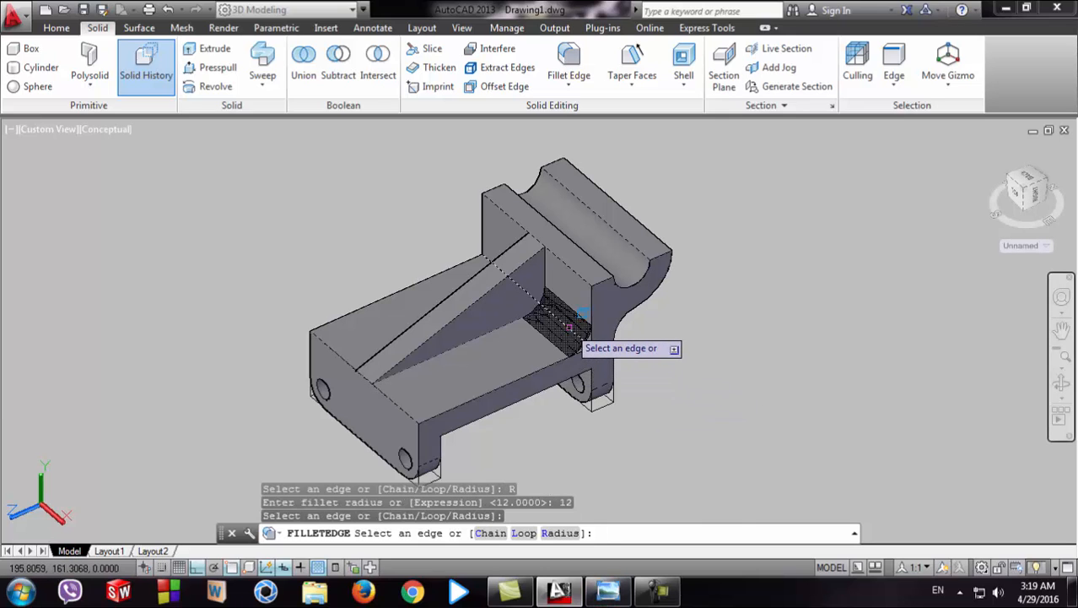
{"action": "key", "text": "Return"}
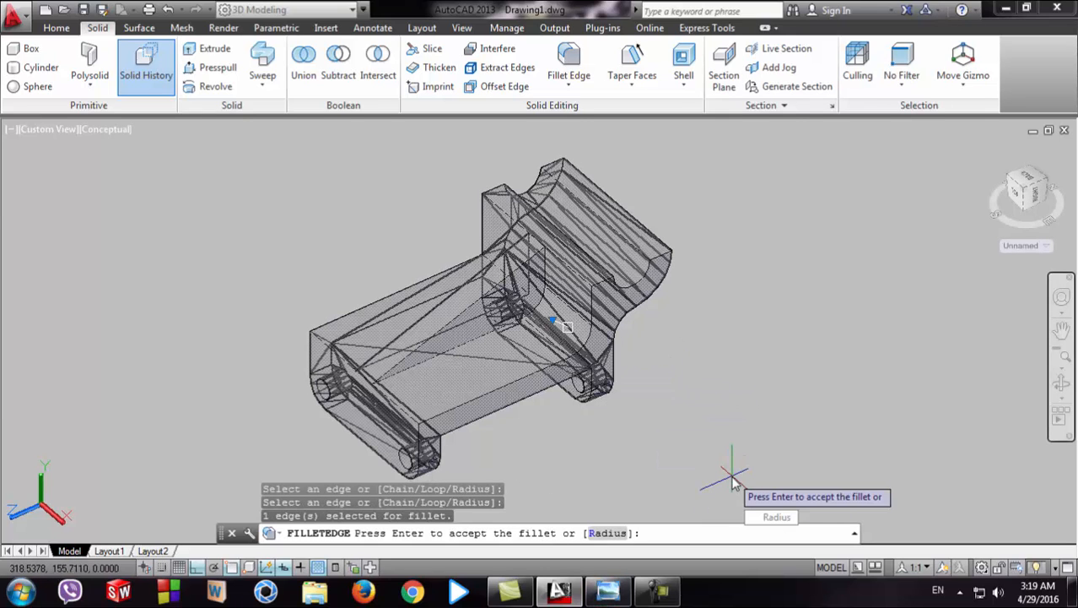
{"action": "key", "text": "Return"}
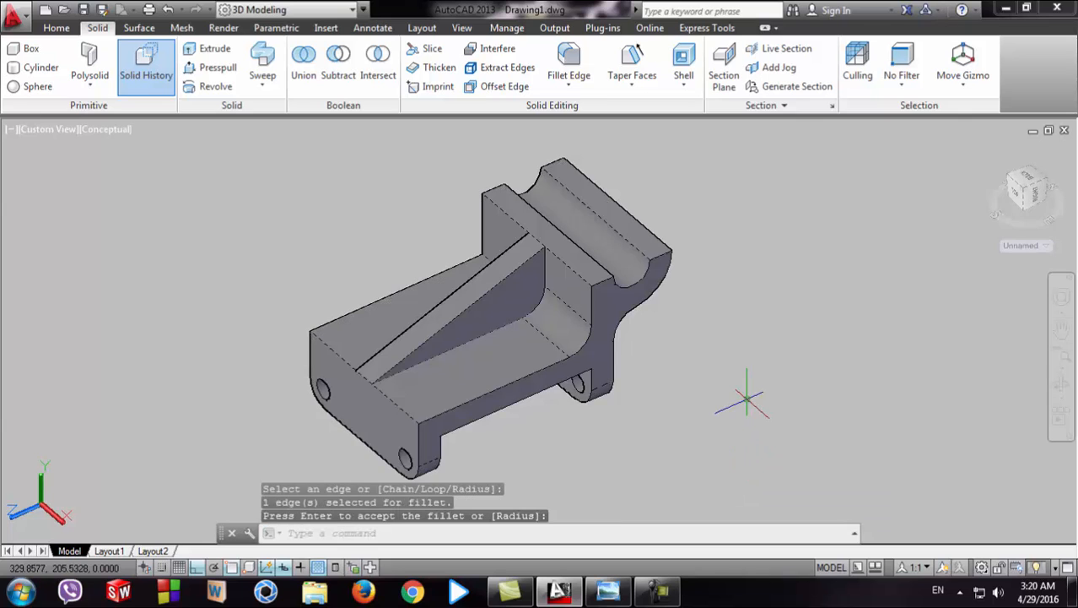
- Fillet the matching inner edge between base and upright plate on the rib's left side with radius 12
{"action": "middle_click_drag", "start_coordinate": [717, 321], "coordinate": [325, 302], "text": "shift"}
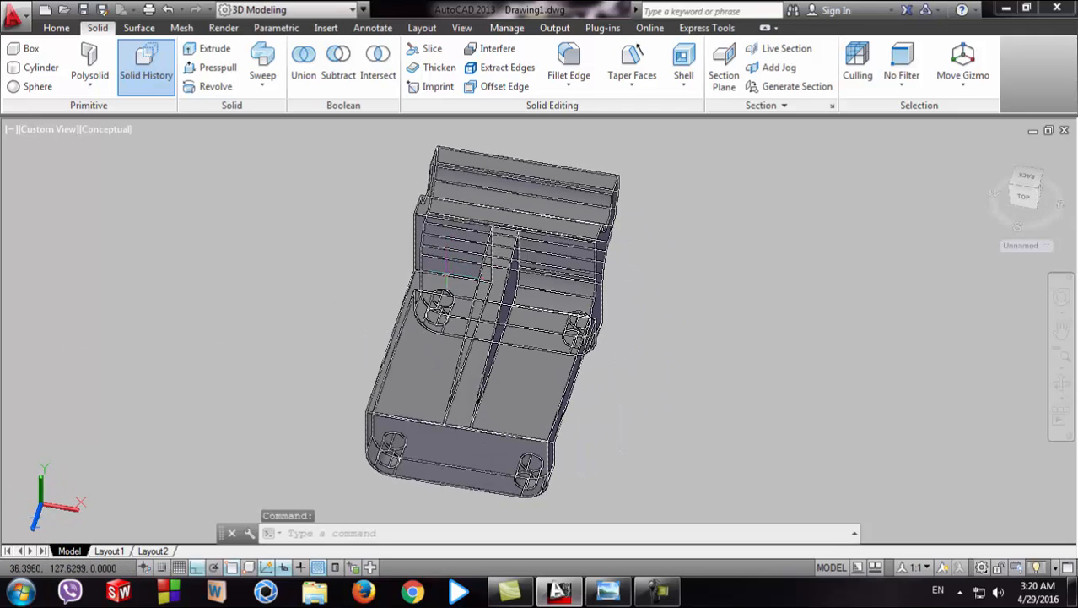
{"action": "mouse_move", "coordinate": [233, 289]}
{"action": "middle_mouse_down", "text": "shift"}
{"action": "mouse_move", "coordinate": [306, 305]}
{"action": "mouse_move", "coordinate": [134, 272]}
{"action": "mouse_move", "coordinate": [289, 319]}
{"action": "mouse_move", "coordinate": [145, 275]}
{"action": "middle_mouse_up", "text": "shift"}
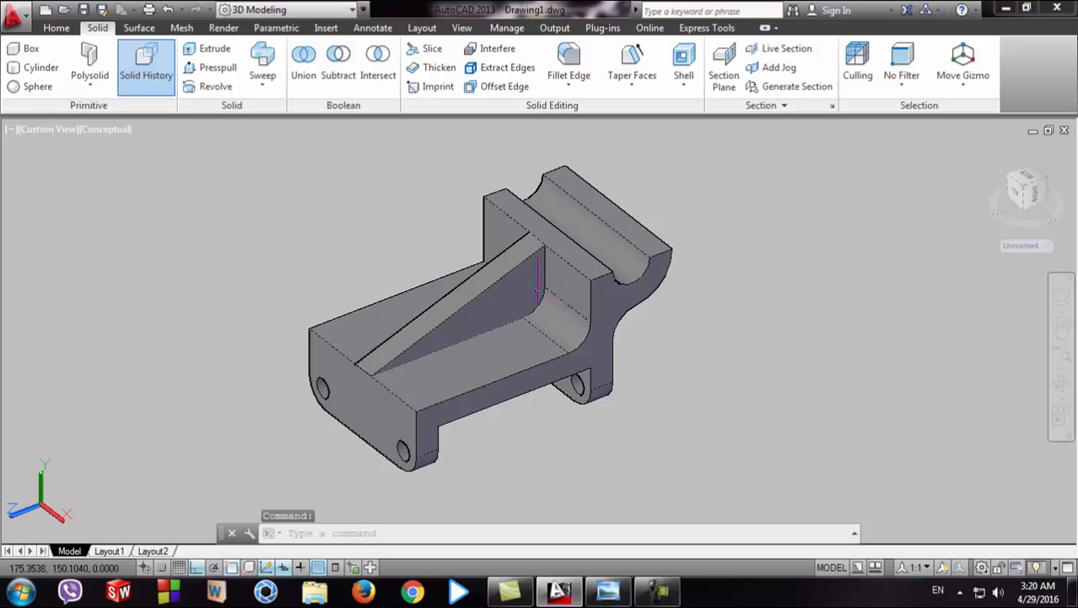
{"action": "middle_click_drag", "start_coordinate": [233, 261], "coordinate": [253, 304], "text": "shift"}
{"action": "left_click", "coordinate": [569, 63]}
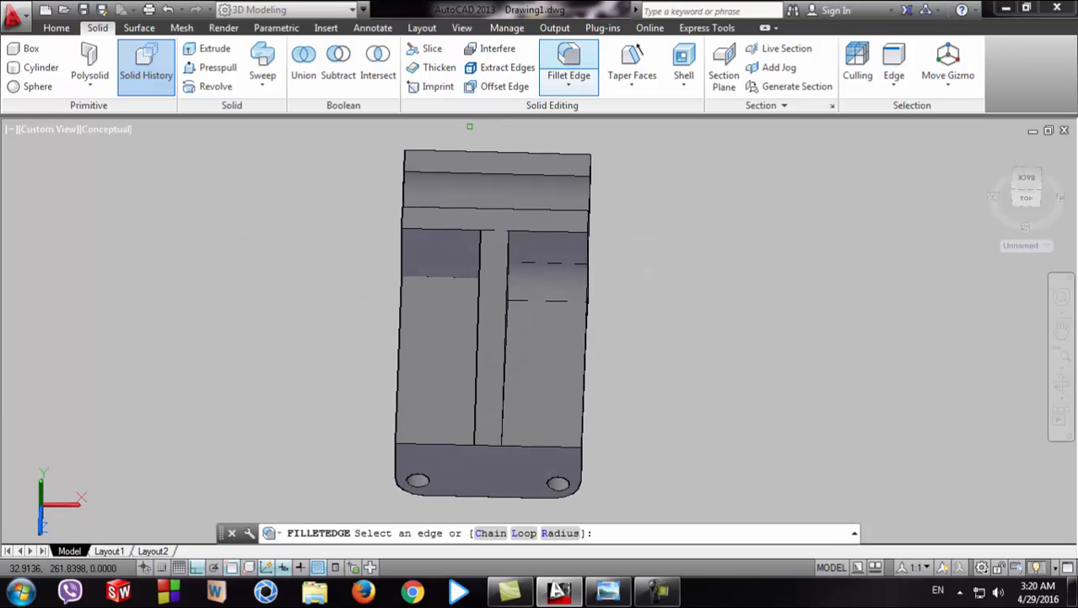
{"action": "left_click", "coordinate": [560, 533]}
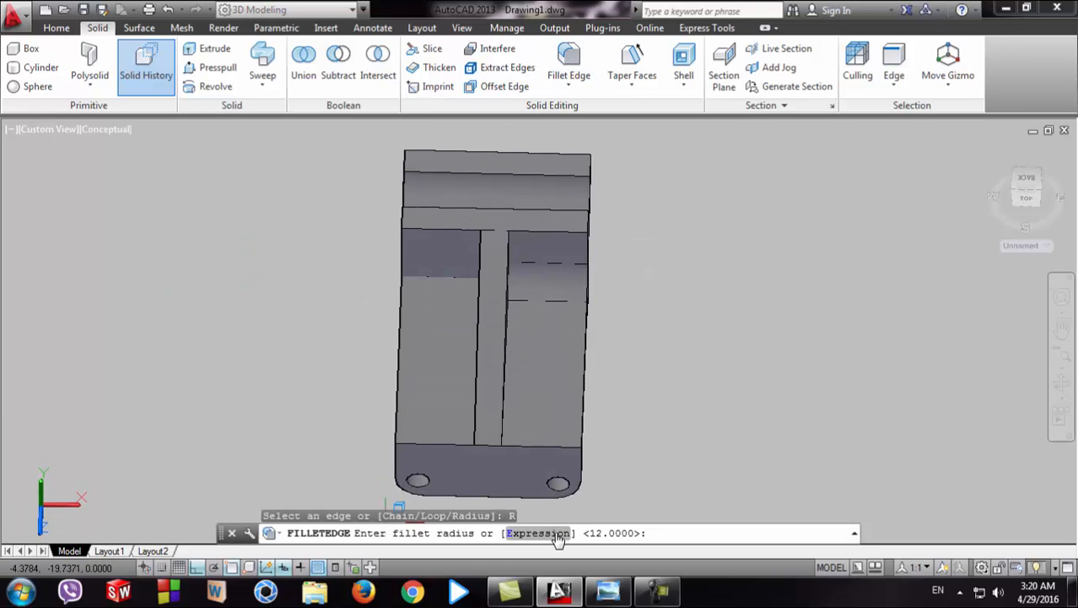
{"action": "type", "text": "12"}
{"action": "key", "text": "Return"}
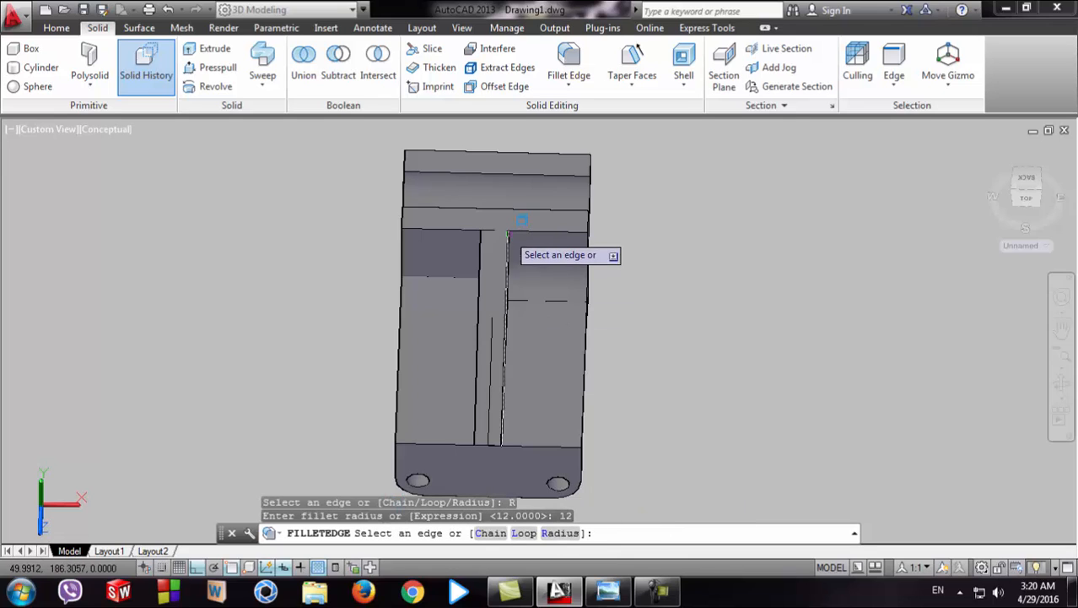
{"action": "left_click", "coordinate": [444, 261]}
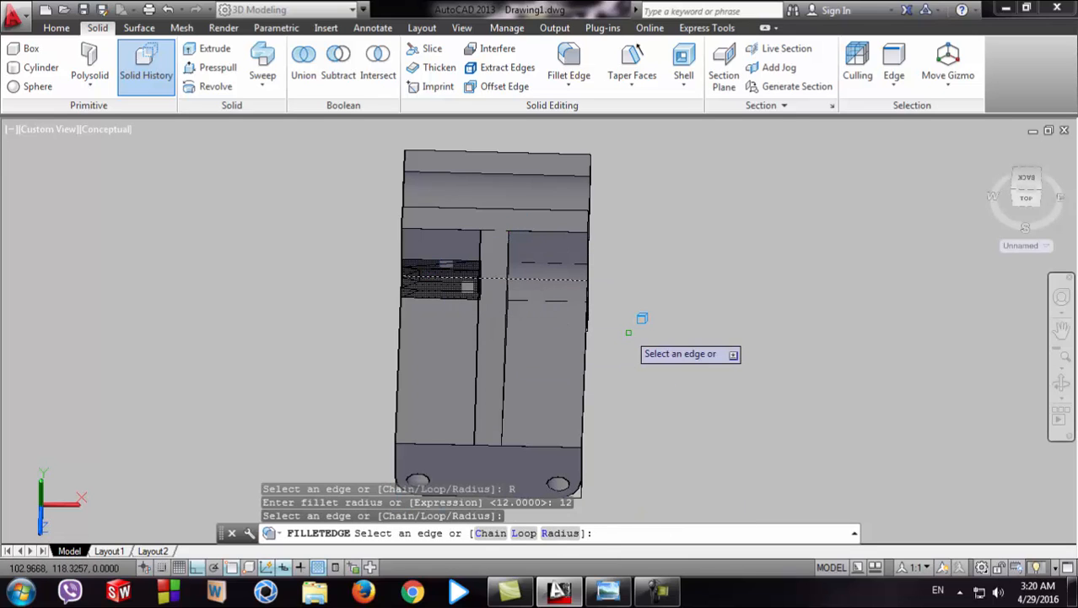
{"action": "key", "text": "Return"}
{"action": "key", "text": "Return"}
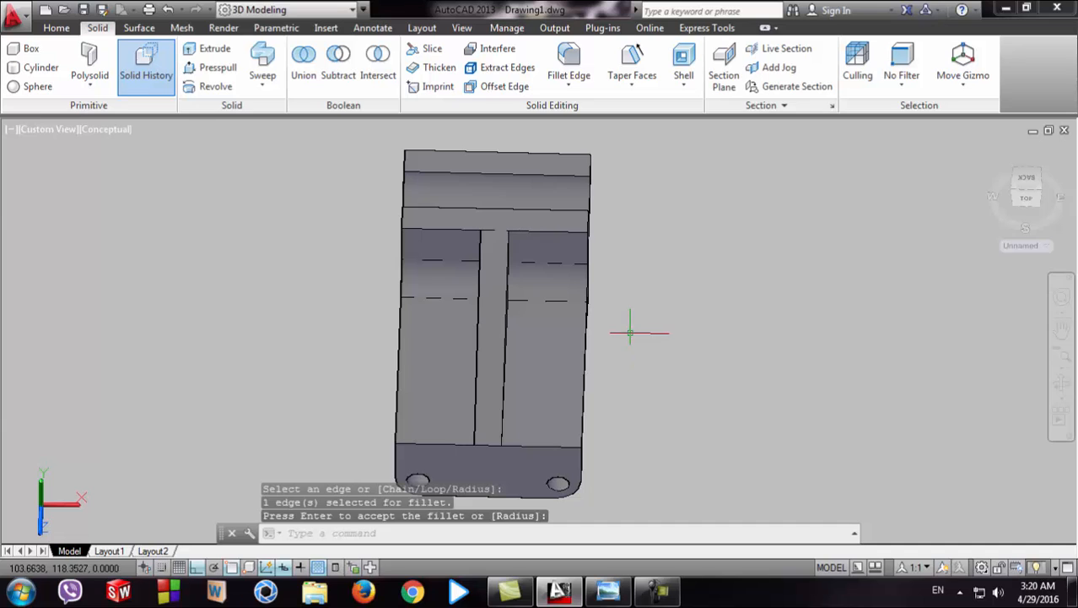
- Inspect the finished bracket in the 2D Wireframe visual style and return it to Conceptual
{"action": "middle_click_drag", "start_coordinate": [630, 331], "coordinate": [676, 347], "text": "shift"}
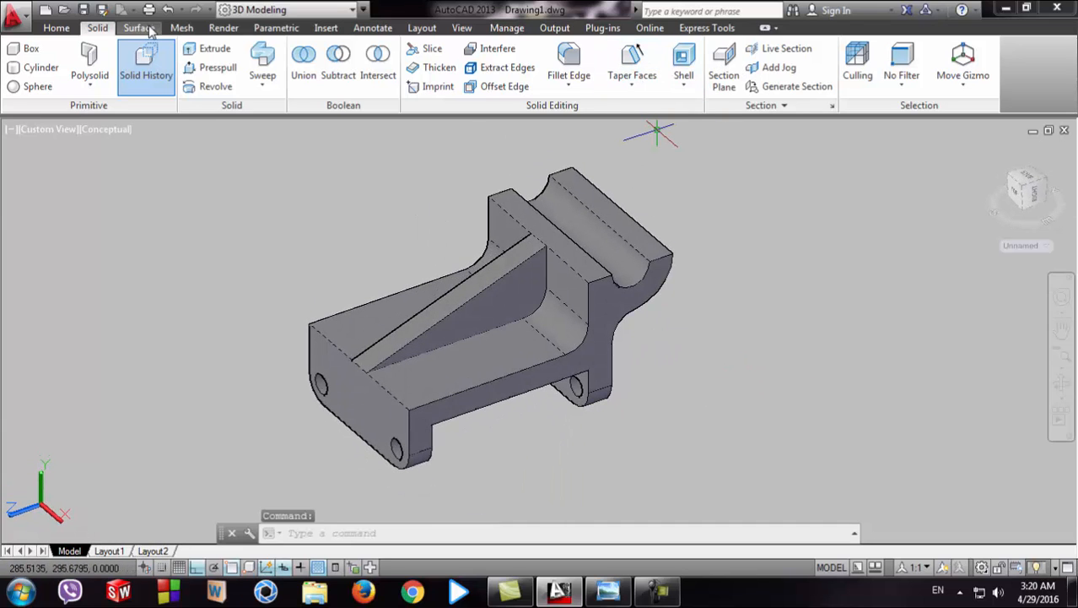
{"action": "left_click", "coordinate": [57, 27]}
{"action": "left_click", "coordinate": [661, 52]}
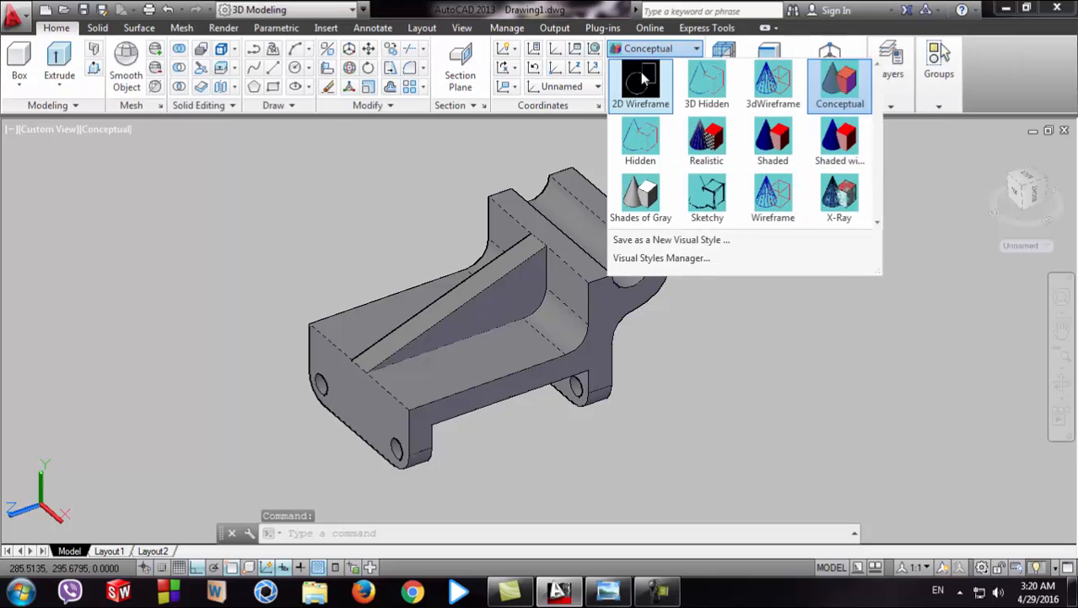
{"action": "left_click", "coordinate": [643, 91]}
{"action": "mouse_move", "coordinate": [719, 297]}
{"action": "middle_mouse_down", "text": "shift"}
{"action": "mouse_move", "coordinate": [738, 225]}
{"action": "mouse_move", "coordinate": [886, 279]}
{"action": "mouse_move", "coordinate": [679, 272]}
{"action": "mouse_move", "coordinate": [727, 307]}
{"action": "middle_mouse_up", "text": "shift"}
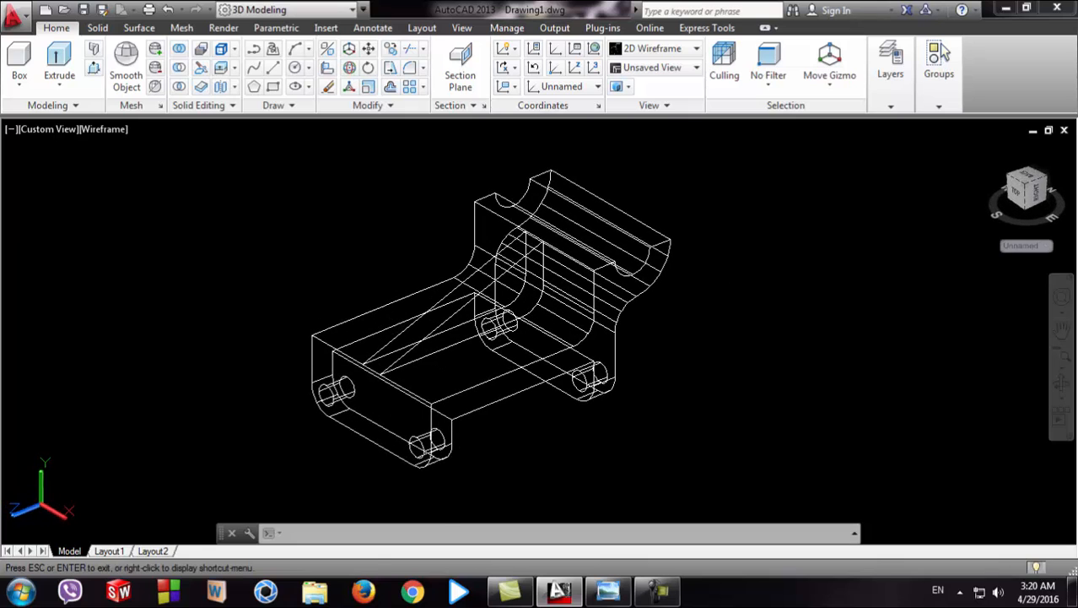
{"action": "left_click", "coordinate": [644, 56]}
{"action": "left_click", "coordinate": [841, 97]}
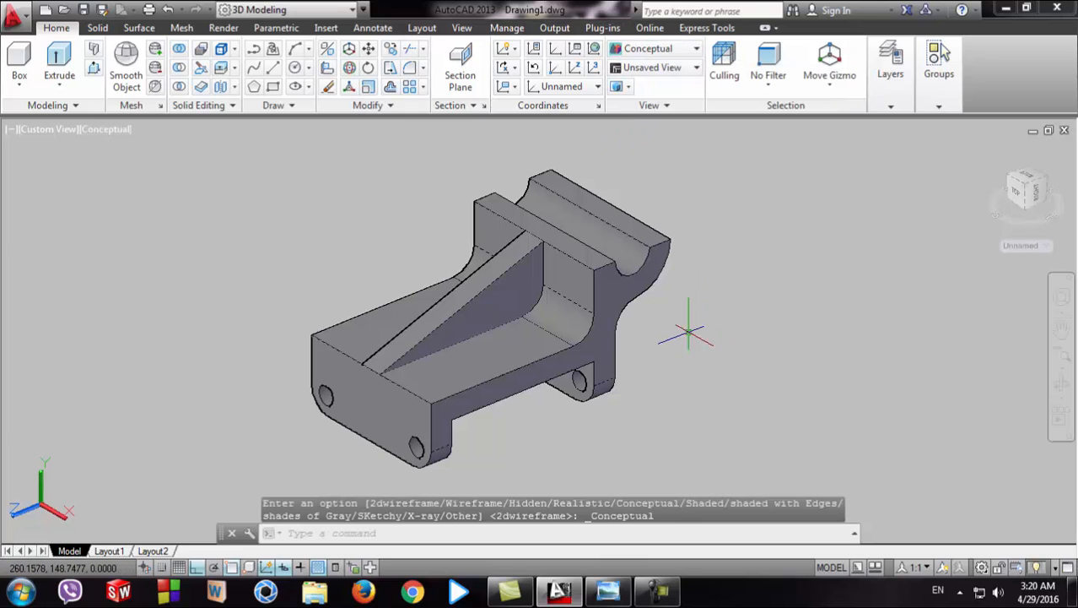
{"action": "mouse_move", "coordinate": [688, 331]}
{"action": "middle_mouse_down", "text": "shift"}
{"action": "mouse_move", "coordinate": [762, 369]}
{"action": "mouse_move", "coordinate": [692, 346]}
{"action": "middle_mouse_up", "text": "shift"}
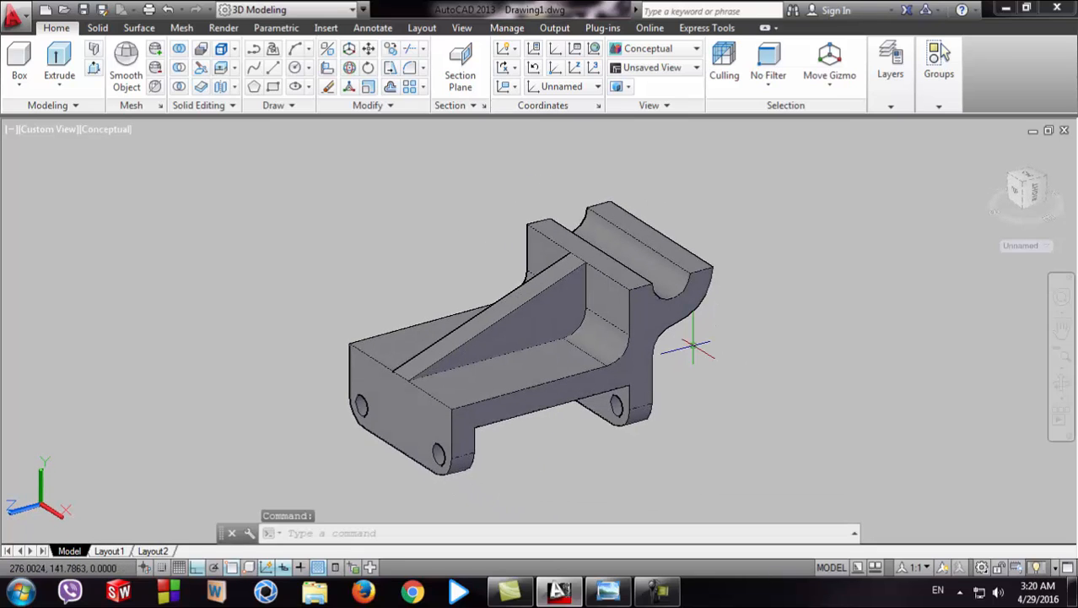